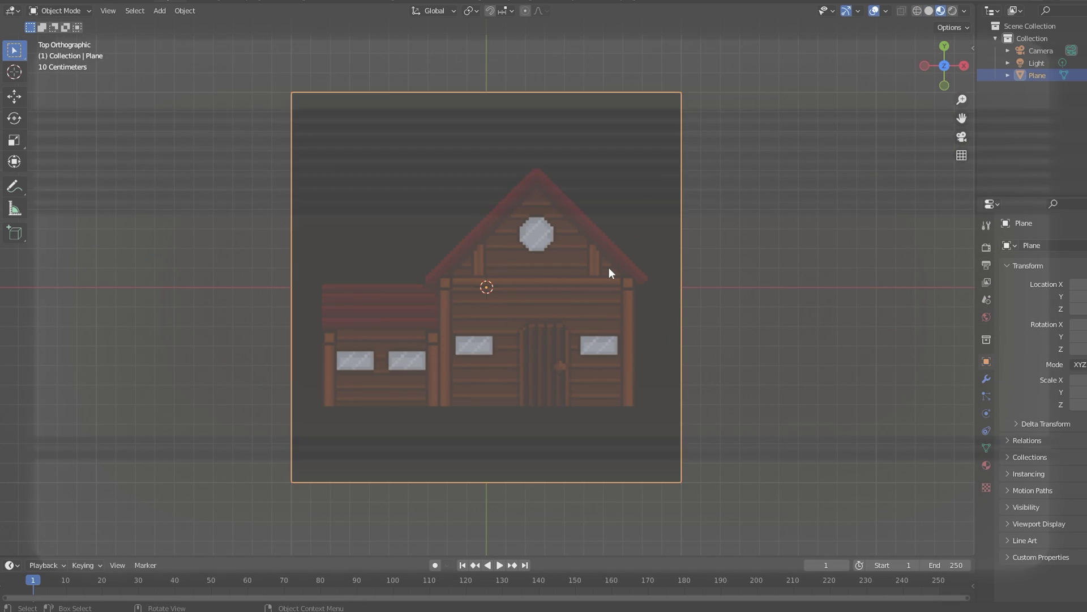
- Orbit around the two finished houses, then show the 128x128 House sprite in Piskel
{"action": "scroll", "coordinate": [611, 264], "scroll_direction": "up", "scroll_amount": 2}
{"action": "key", "text": "Tab"}
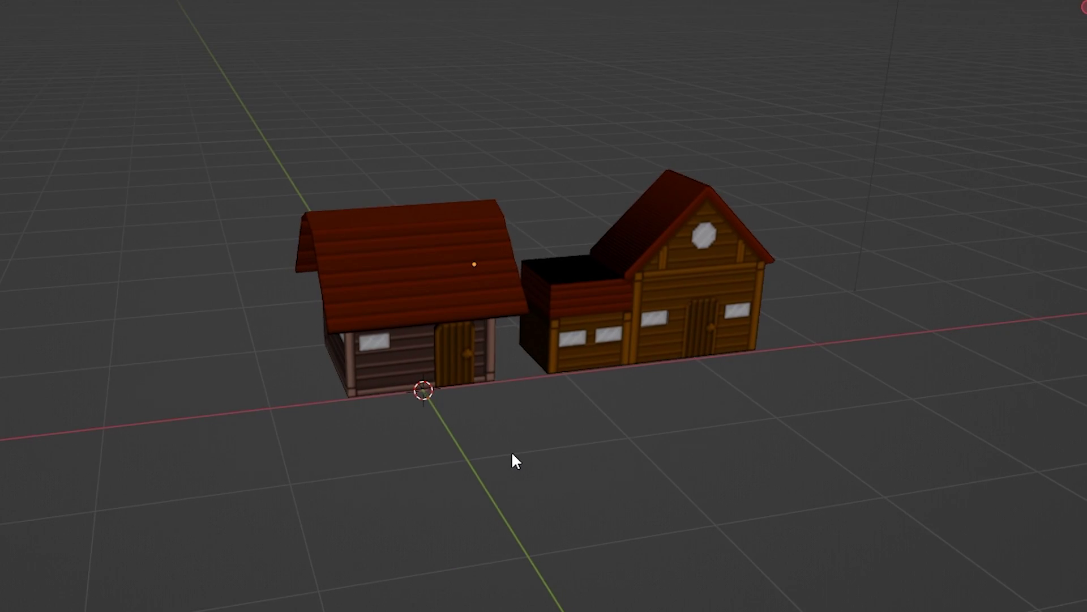
{"action": "middle_click_drag", "start_coordinate": [512, 453], "coordinate": [488, 452]}
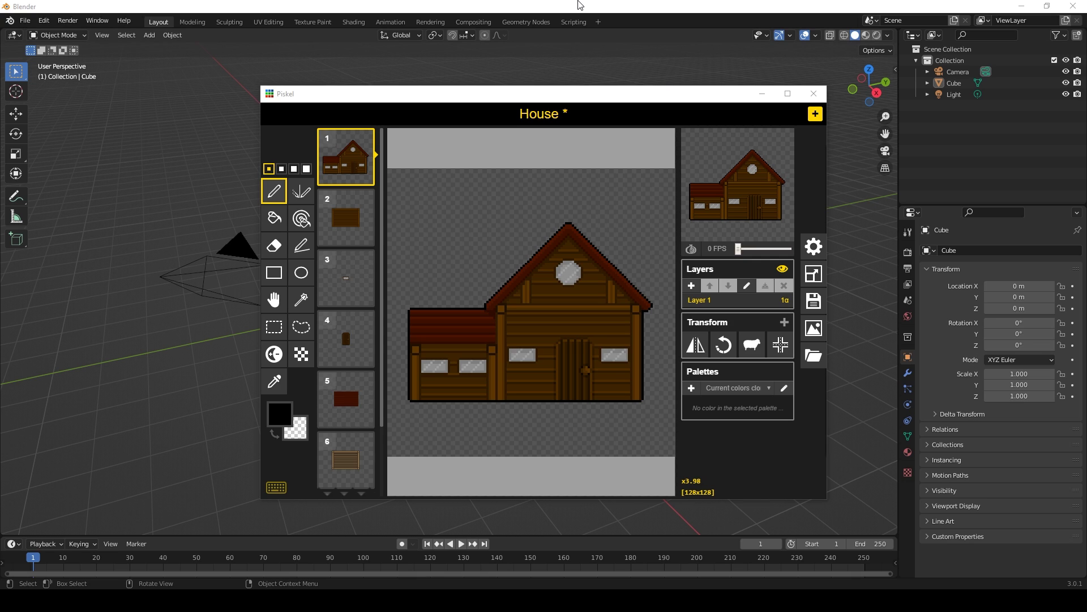
- Switch from the House sprite in Piskel back to Blender's default scene
{"action": "left_click", "coordinate": [578, 5]}
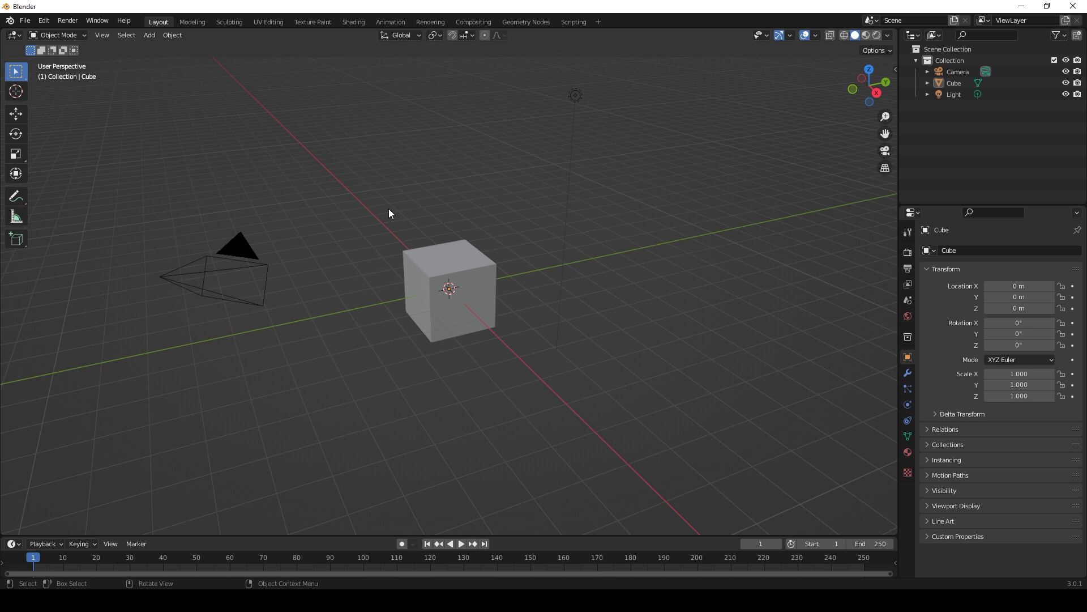
- Delete the default cube, add a Plane mesh at the origin and view it from above
{"action": "left_click", "coordinate": [440, 293]}
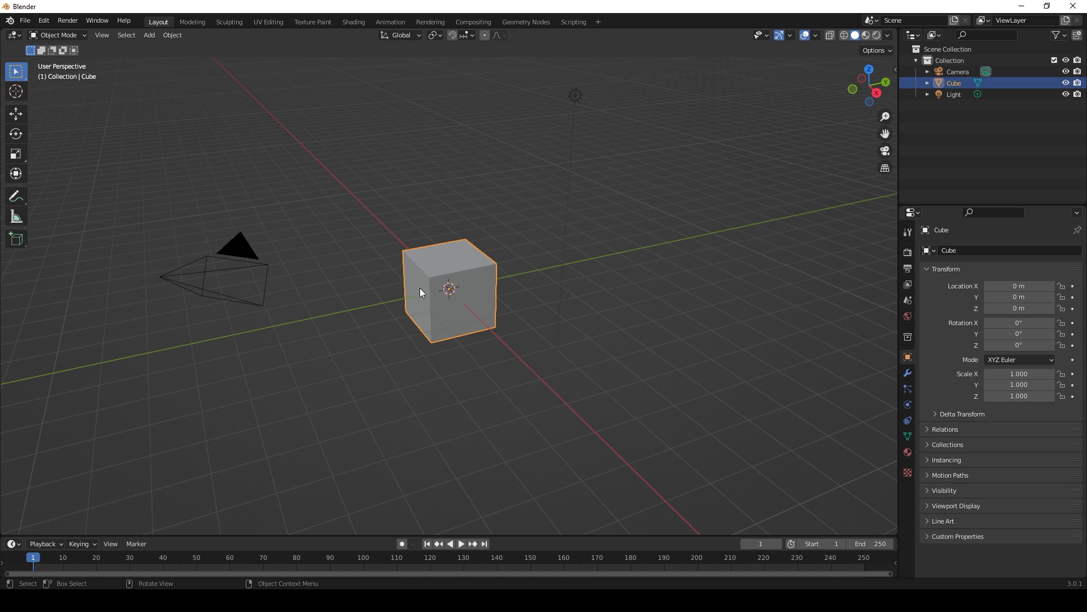
{"action": "key", "text": "Delete"}
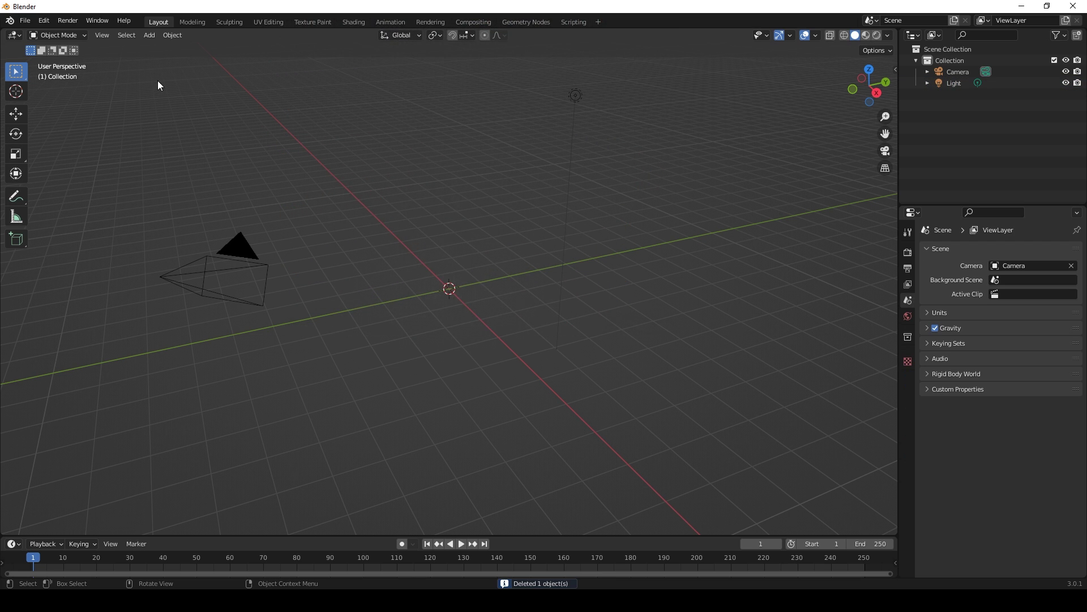
{"action": "left_click", "coordinate": [150, 35]}
{"action": "key", "text": "Right"}
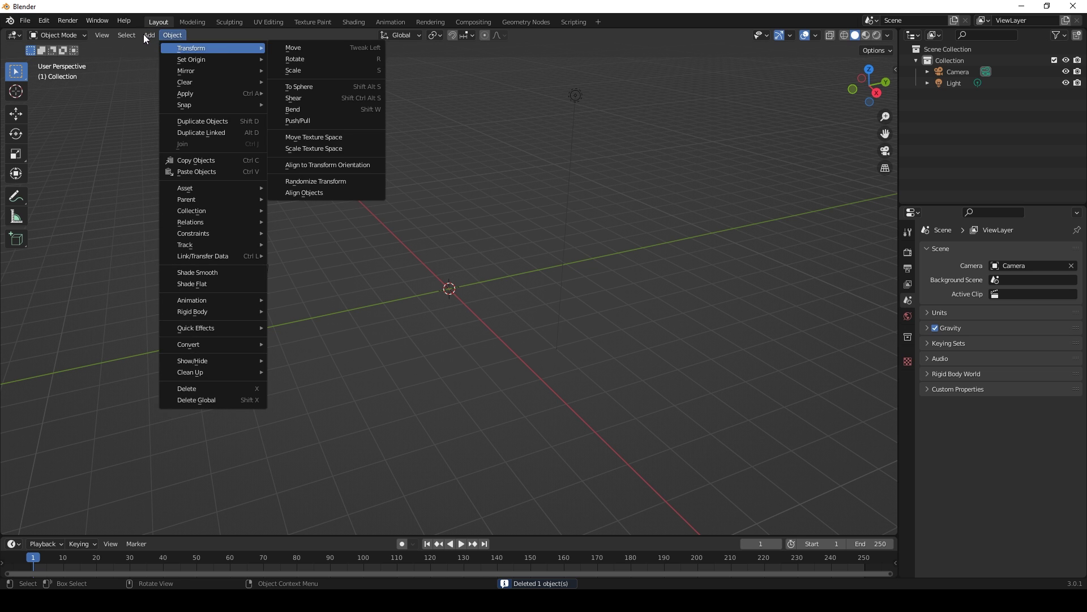
{"action": "mouse_move", "coordinate": [147, 35]}
{"action": "mouse_move", "coordinate": [170, 48]}
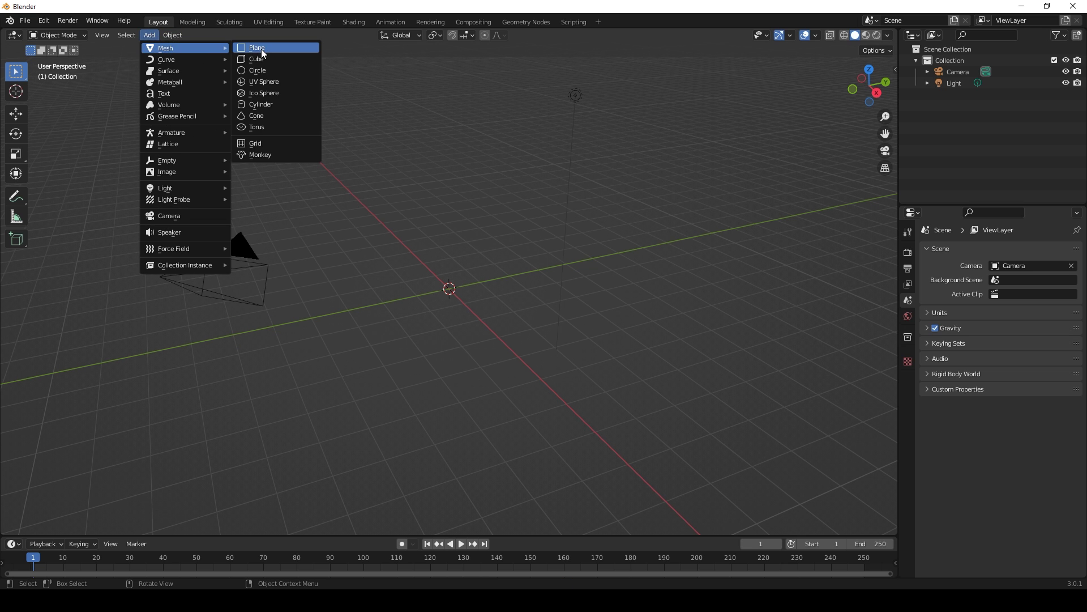
{"action": "left_click", "coordinate": [260, 49]}
{"action": "middle_click_drag", "start_coordinate": [451, 294], "coordinate": [437, 321]}
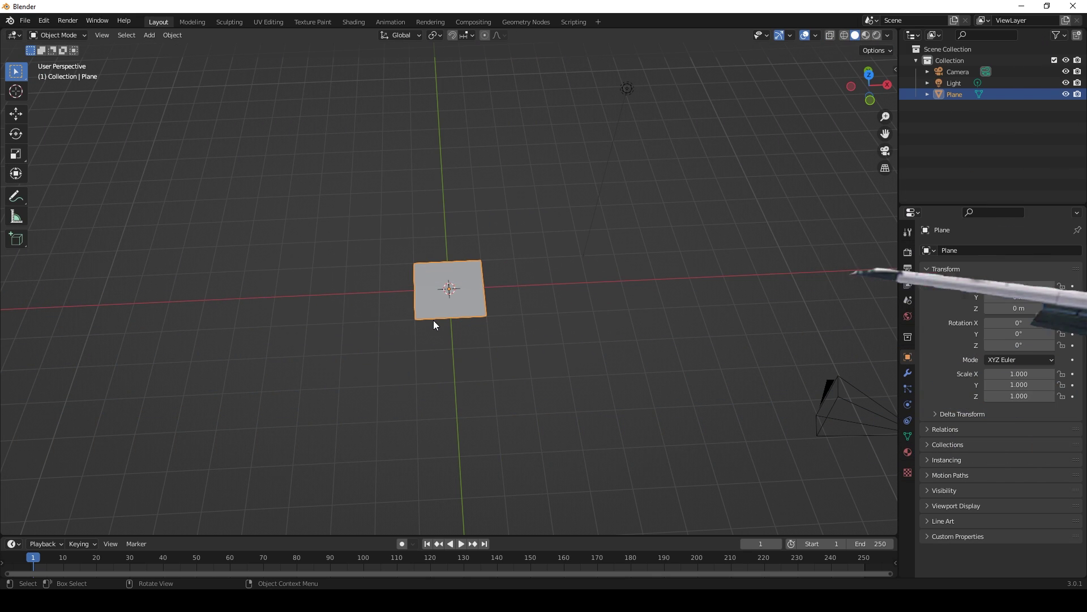
- In the Shading workspace, give the plane a new material named 'House'
{"action": "left_click", "coordinate": [357, 26]}
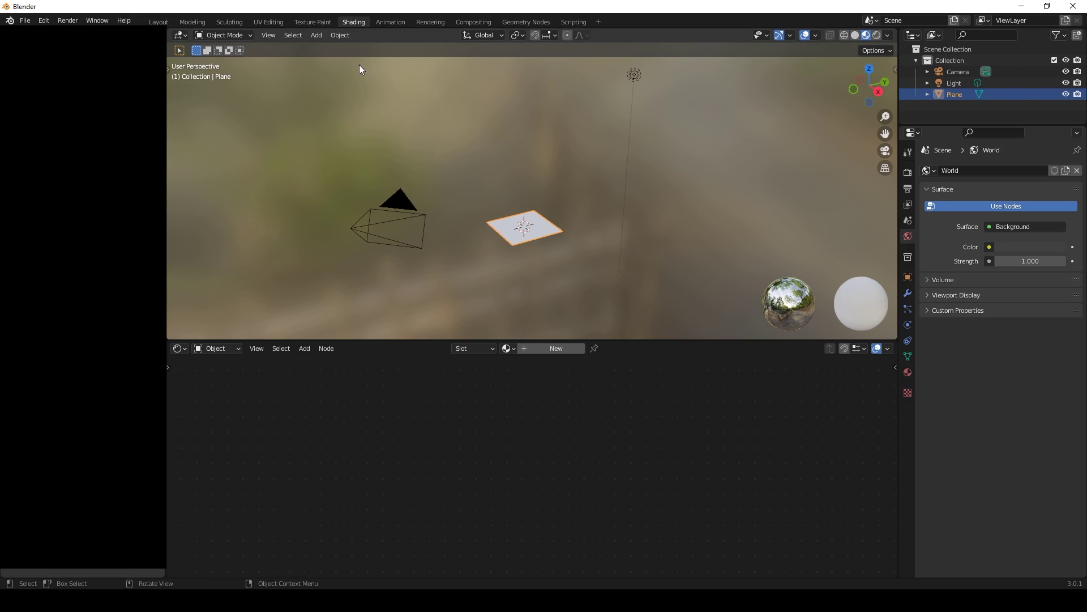
{"action": "left_click", "coordinate": [535, 348]}
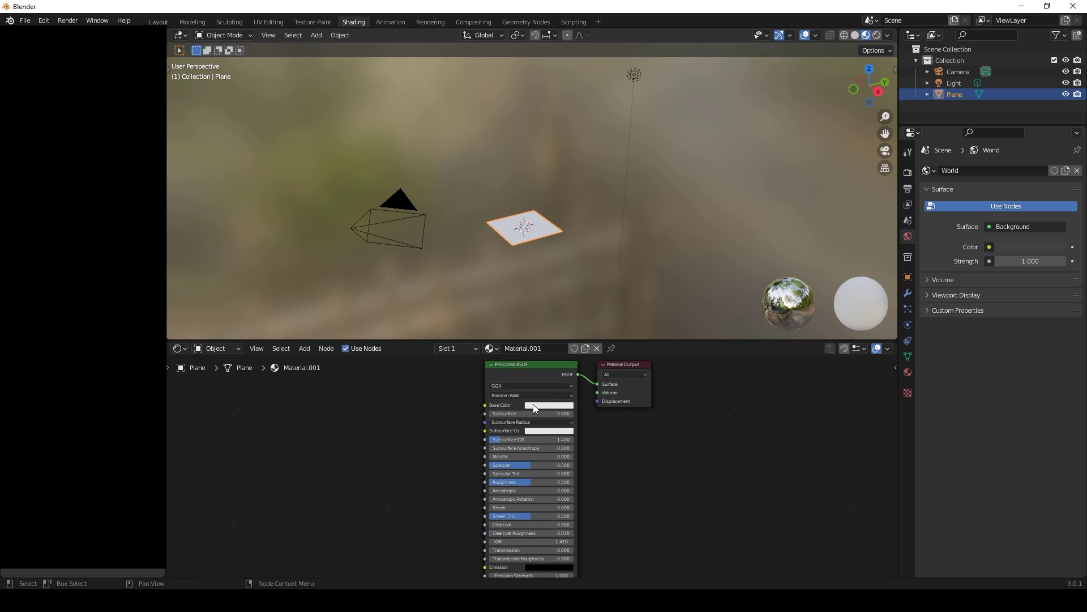
{"action": "left_click", "coordinate": [543, 349]}
{"action": "type", "text": "House"}
{"action": "key", "text": "Return"}
- Add an Image Texture node and connect its Color to the Principled BSDF's Base Color
{"action": "left_click", "coordinate": [310, 352]}
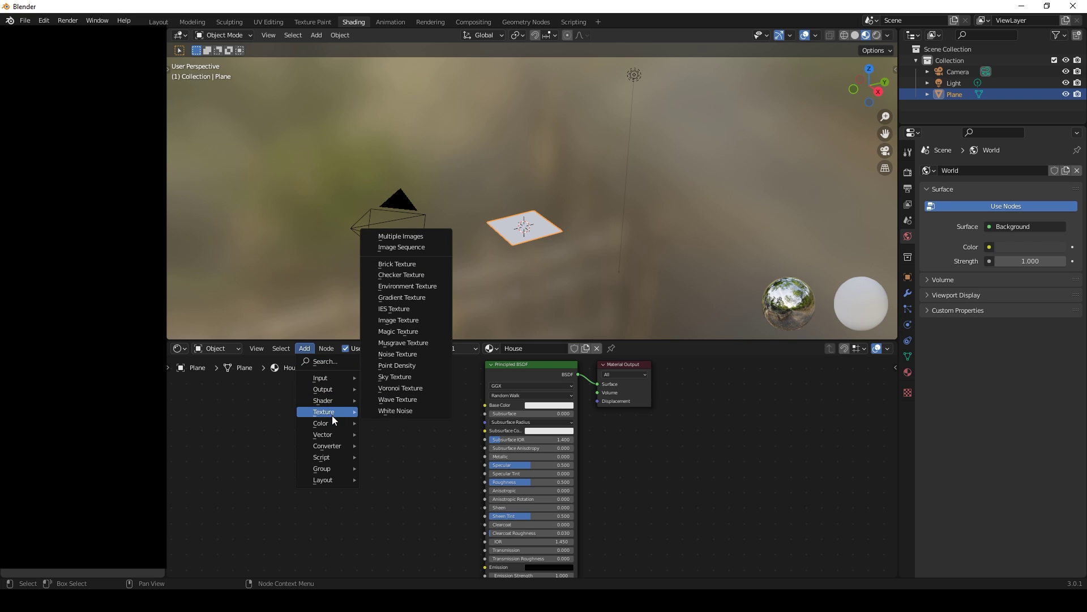
{"action": "mouse_move", "coordinate": [342, 412]}
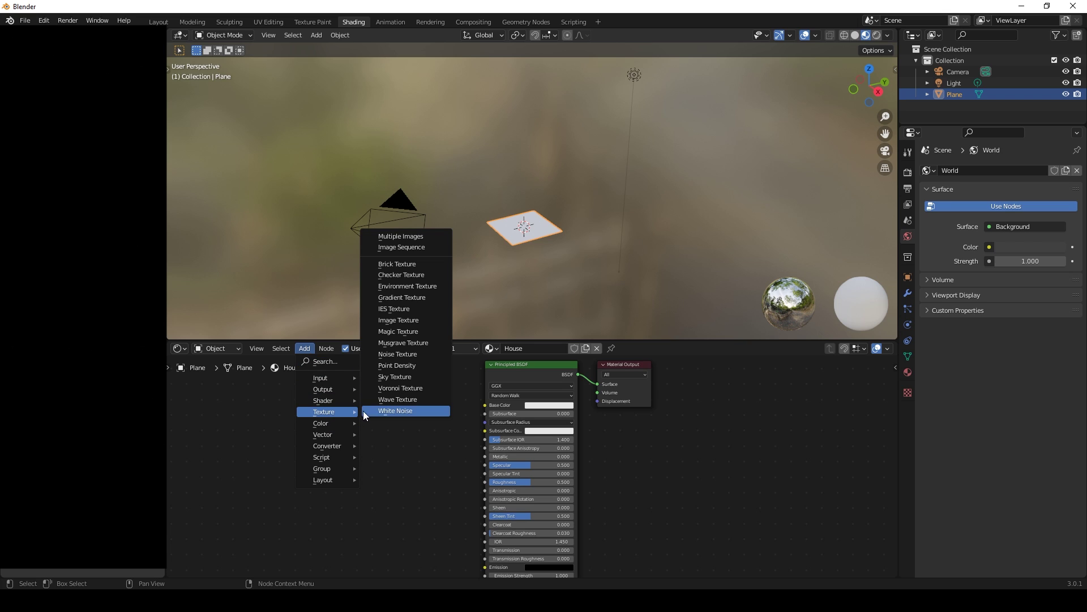
{"action": "left_click", "coordinate": [400, 321]}
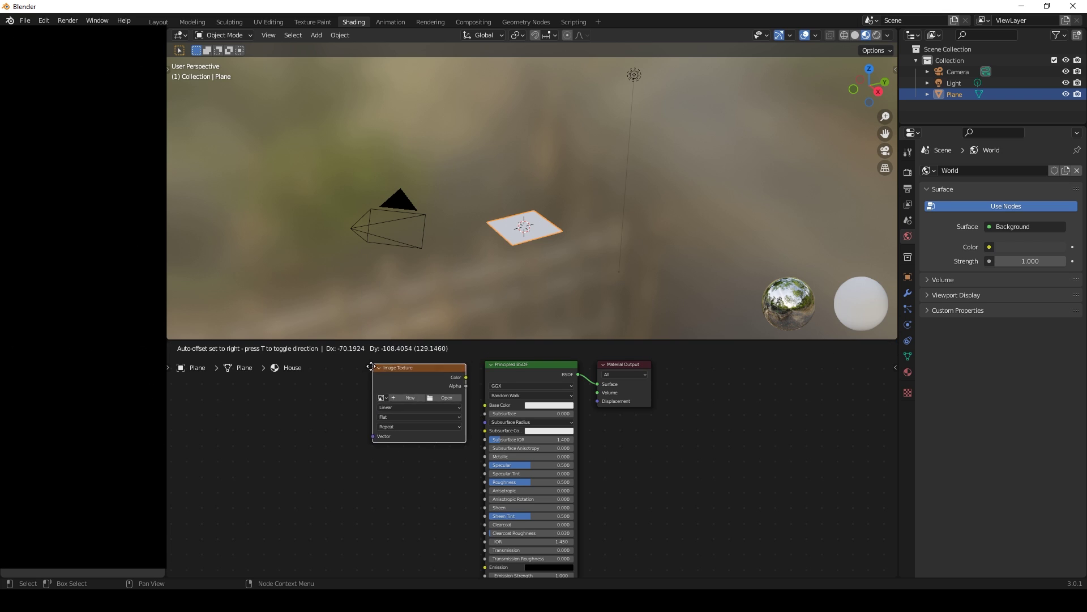
{"action": "left_click", "coordinate": [325, 388]}
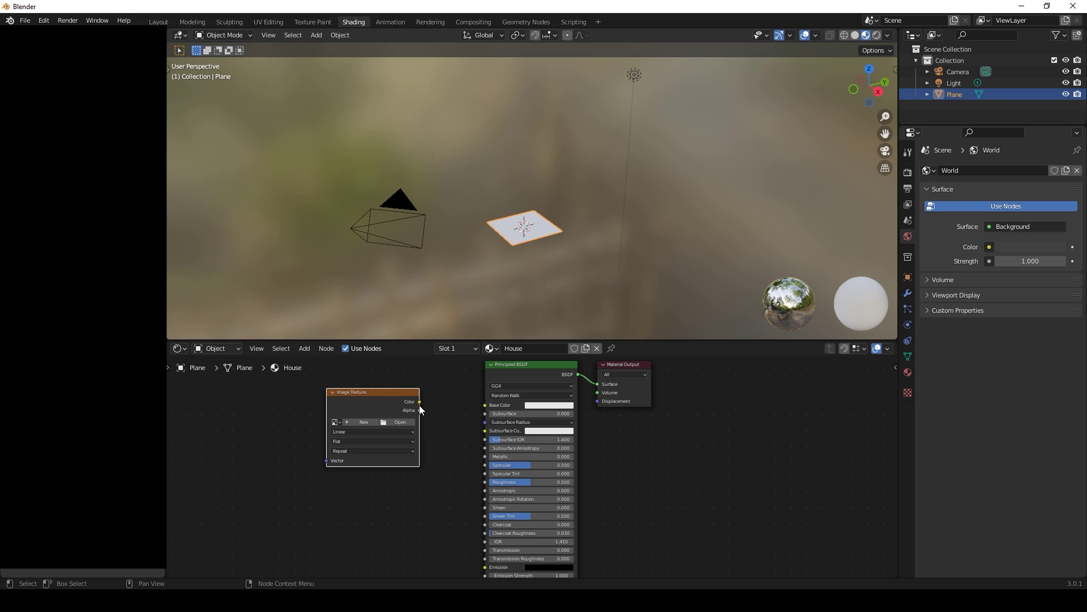
{"action": "left_click_drag", "start_coordinate": [419, 401], "coordinate": [482, 404]}
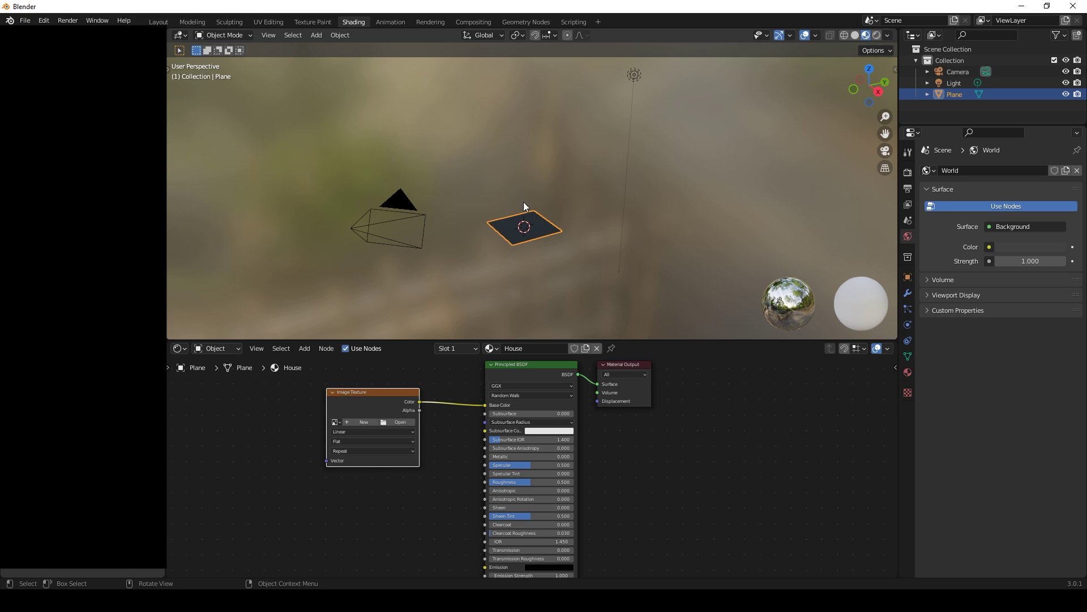
- Load House_Full.png into the Image Texture node
{"action": "left_click", "coordinate": [403, 422]}
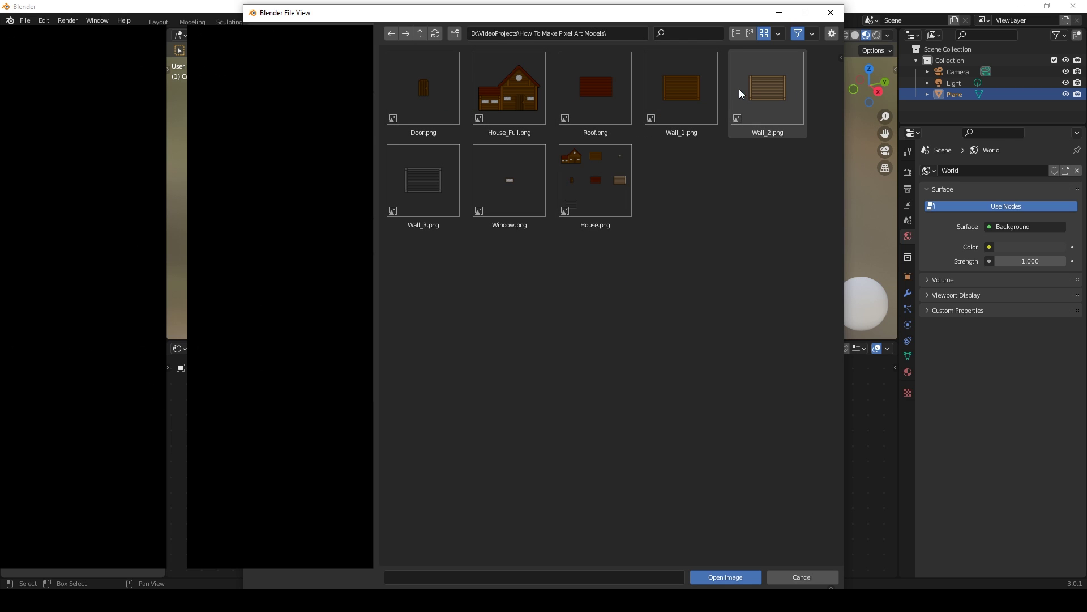
{"action": "left_click", "coordinate": [509, 90]}
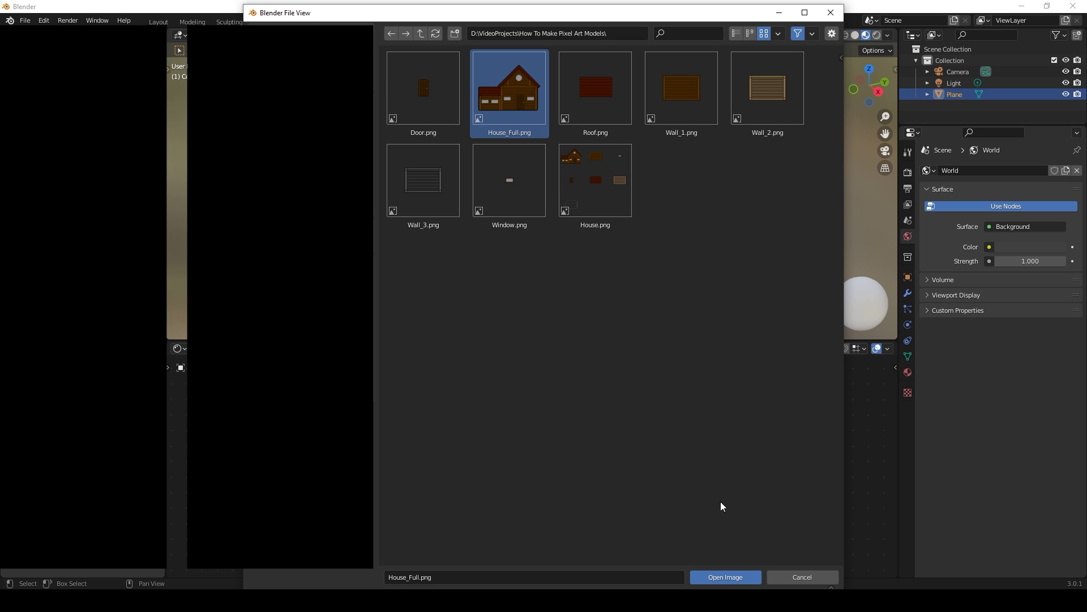
{"action": "left_click", "coordinate": [722, 577]}
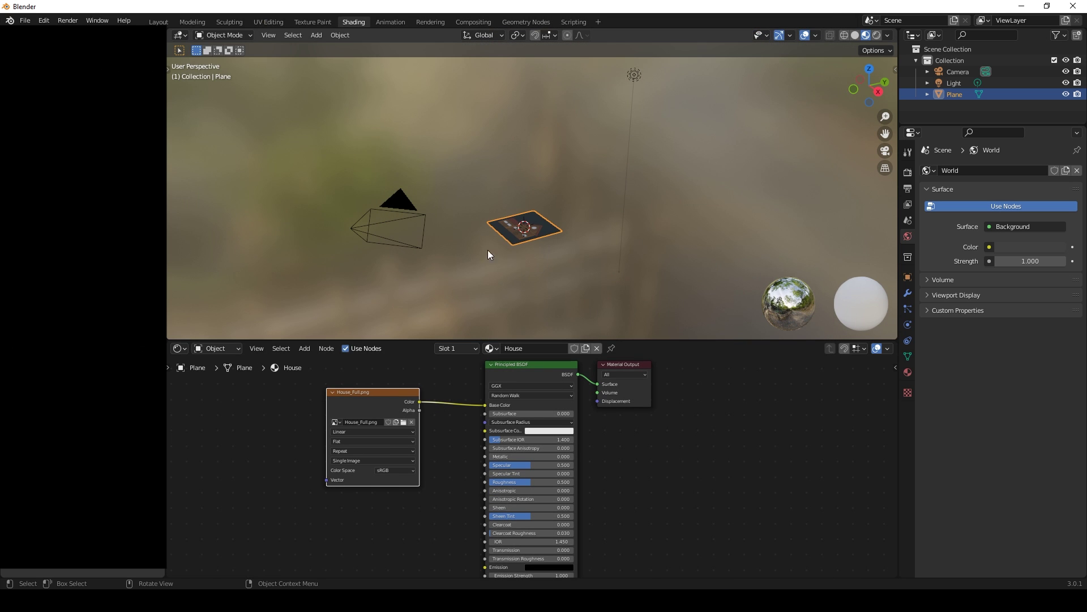
- Turn the material's Specular down to 0
{"action": "middle_click_drag", "start_coordinate": [586, 209], "coordinate": [534, 263]}
{"action": "scroll", "coordinate": [535, 258], "scroll_direction": "up", "scroll_amount": 4}
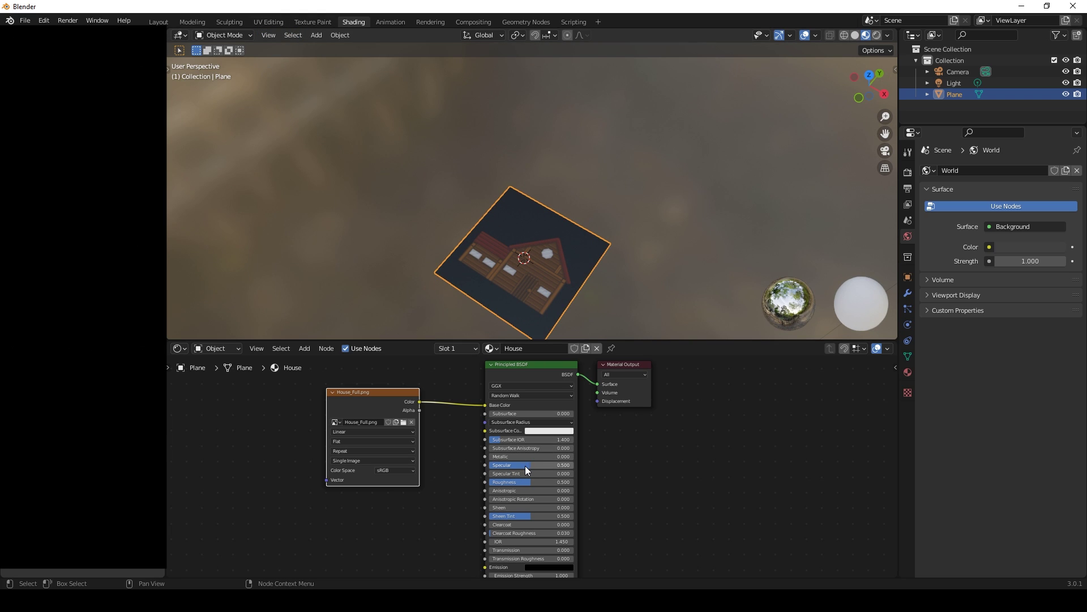
{"action": "left_click_drag", "start_coordinate": [525, 465], "coordinate": [488, 482]}
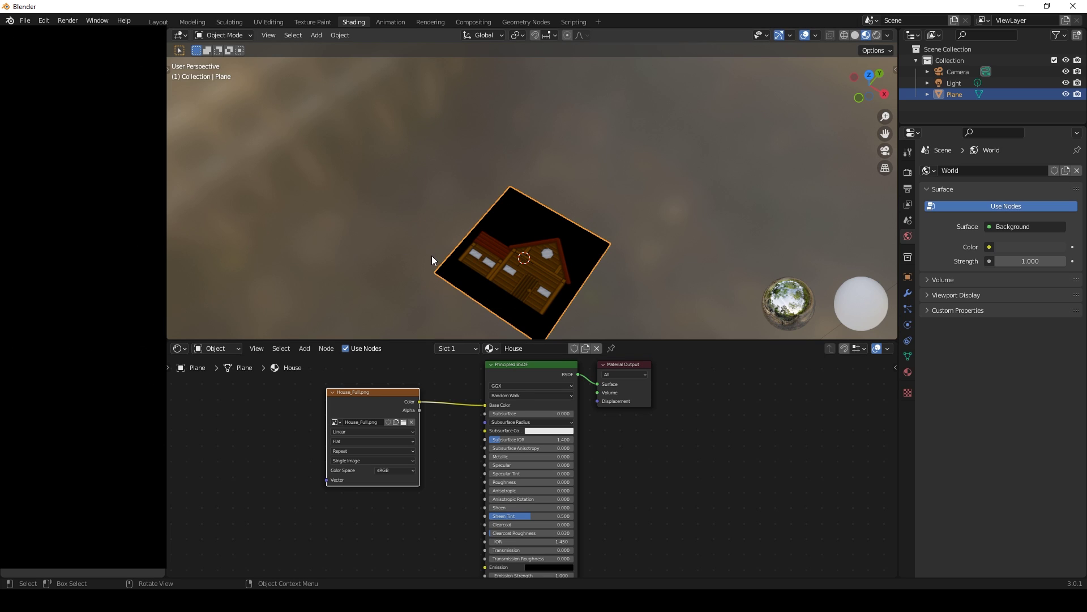
- In Layout, enable Material Preview and zoom into a Numpad 7 top view of the textured plane
{"action": "left_click", "coordinate": [166, 24]}
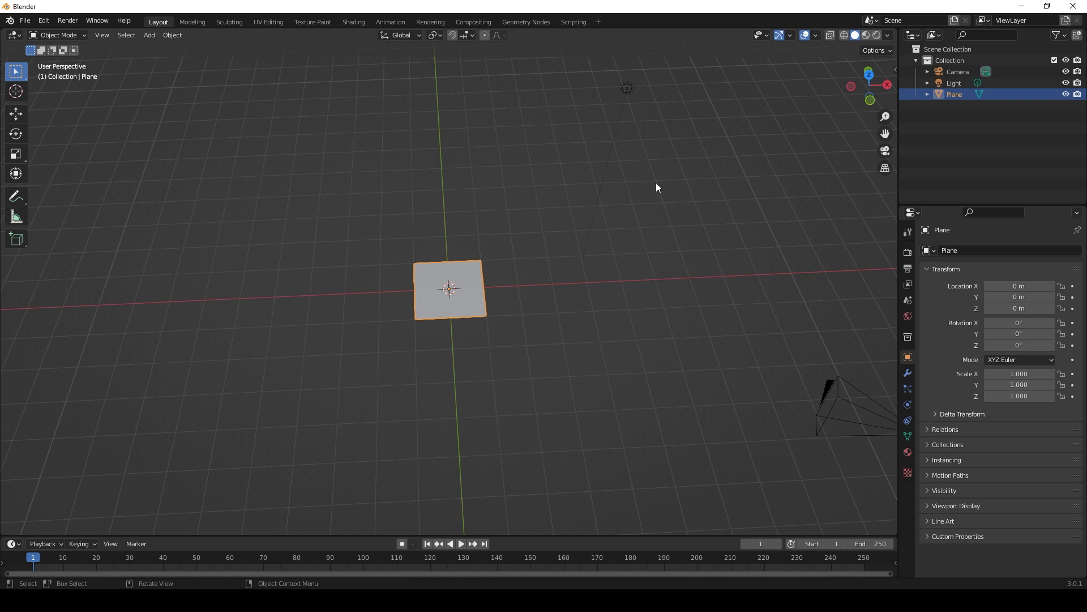
{"action": "left_click", "coordinate": [866, 35]}
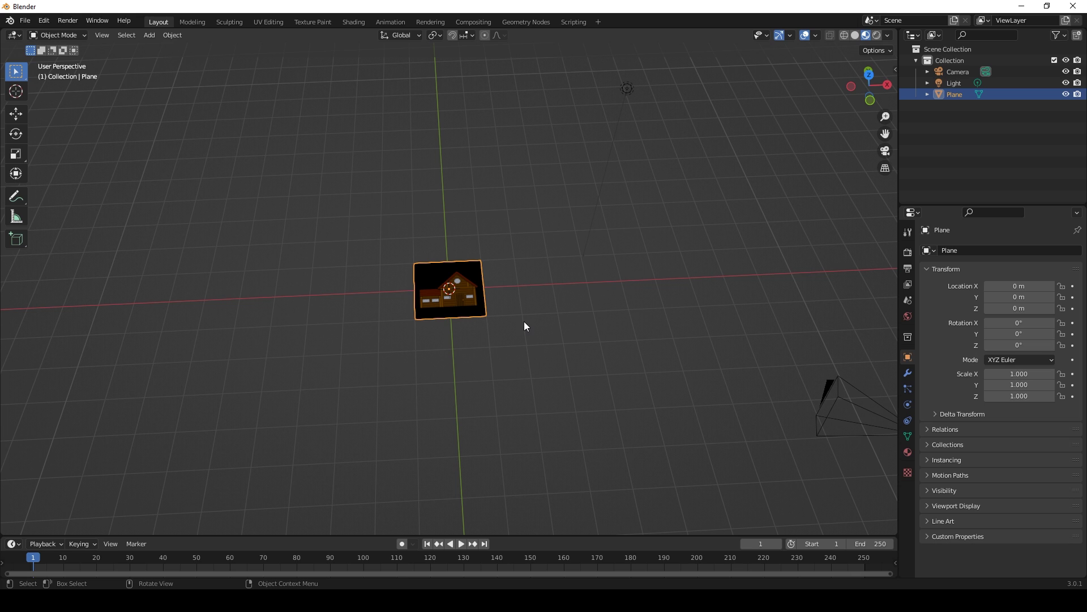
{"action": "scroll", "coordinate": [524, 321], "scroll_direction": "up", "scroll_amount": 6}
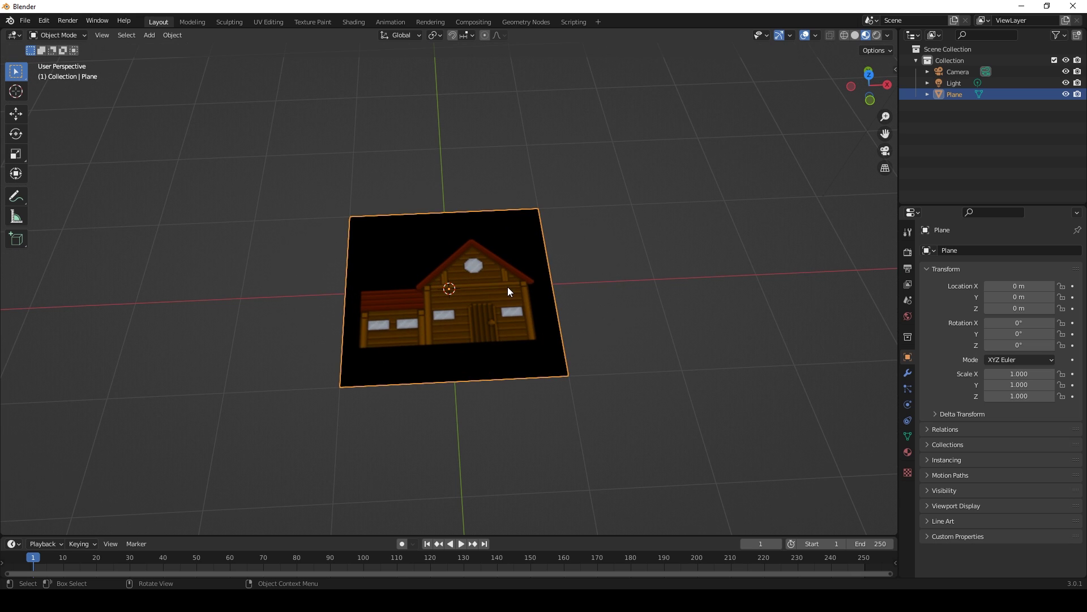
{"action": "key", "text": "KP_7"}
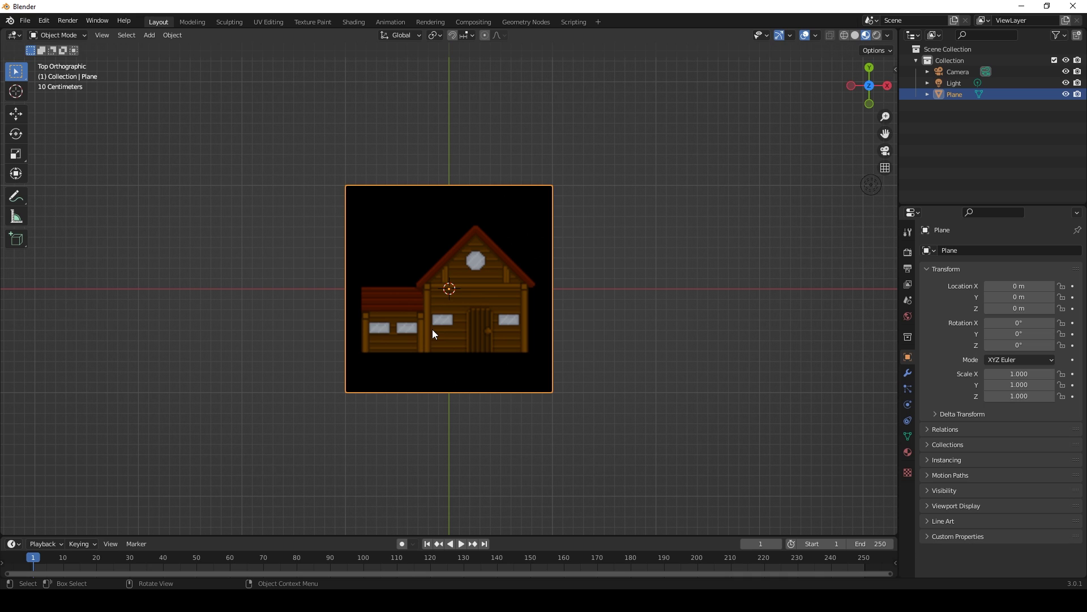
{"action": "scroll", "coordinate": [433, 331], "scroll_direction": "up", "scroll_amount": 3}
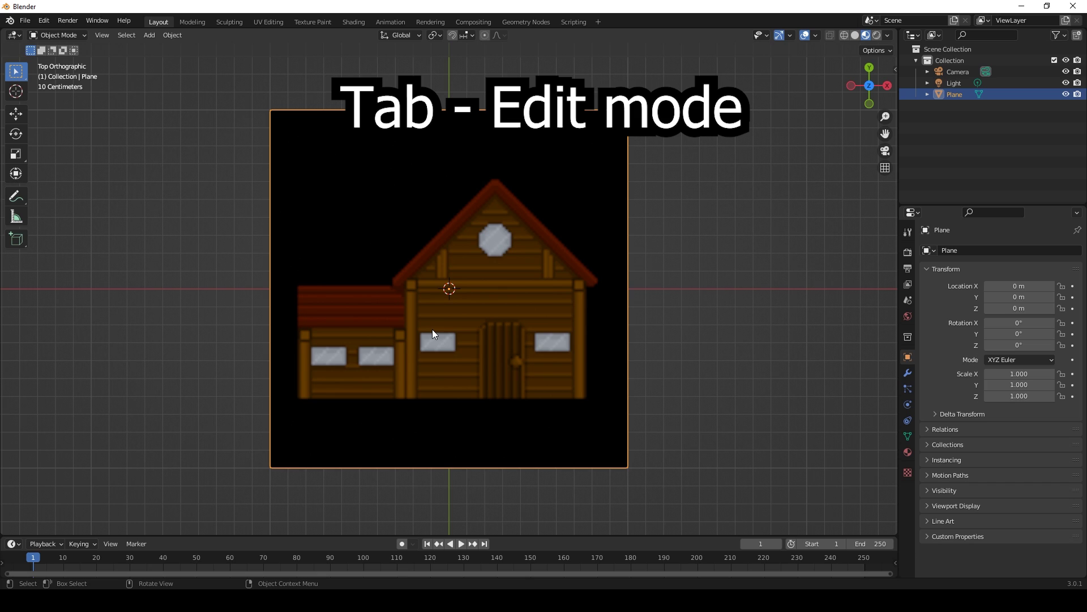
- In Edit Mode, loop-cut the plane vertically near the left and horizontally at the roof peak and base
{"action": "key", "text": "Tab"}
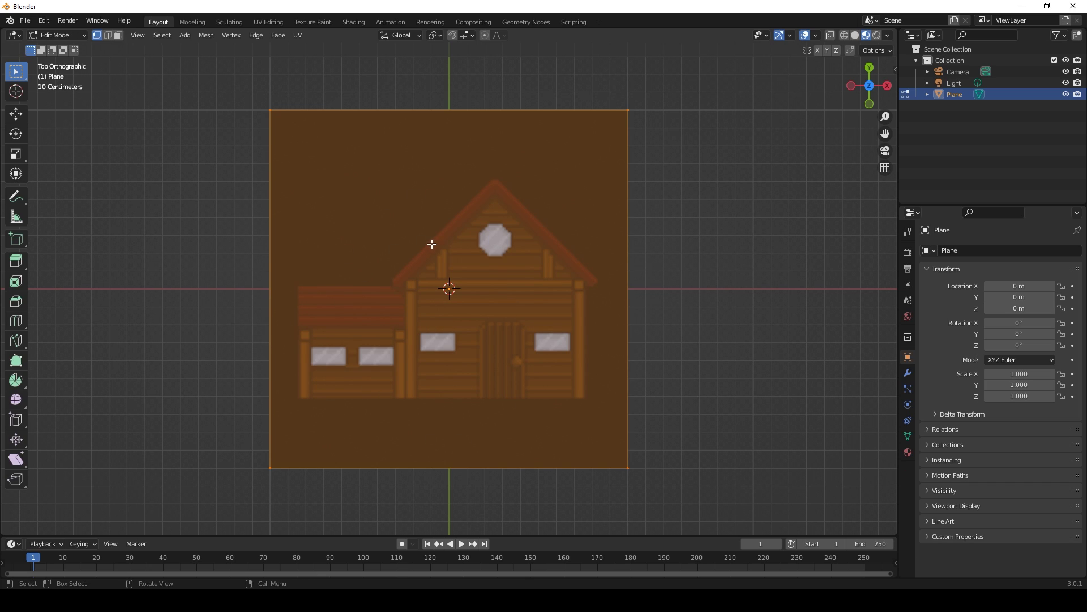
{"action": "left_click", "coordinate": [16, 322]}
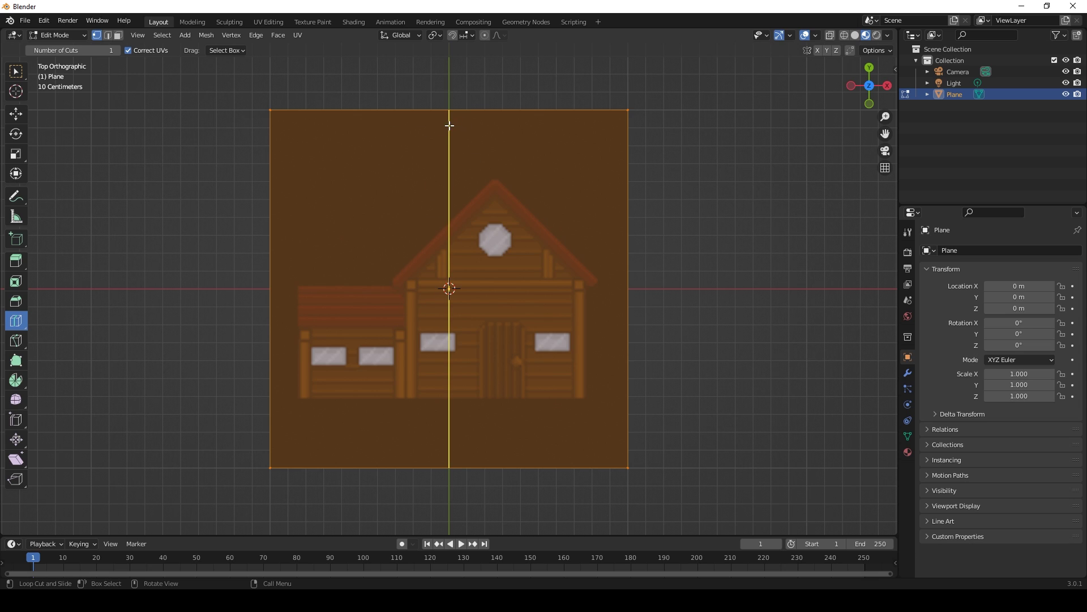
{"action": "left_click_drag", "start_coordinate": [450, 126], "coordinate": [298, 197]}
{"action": "left_click_drag", "start_coordinate": [294, 304], "coordinate": [326, 403]}
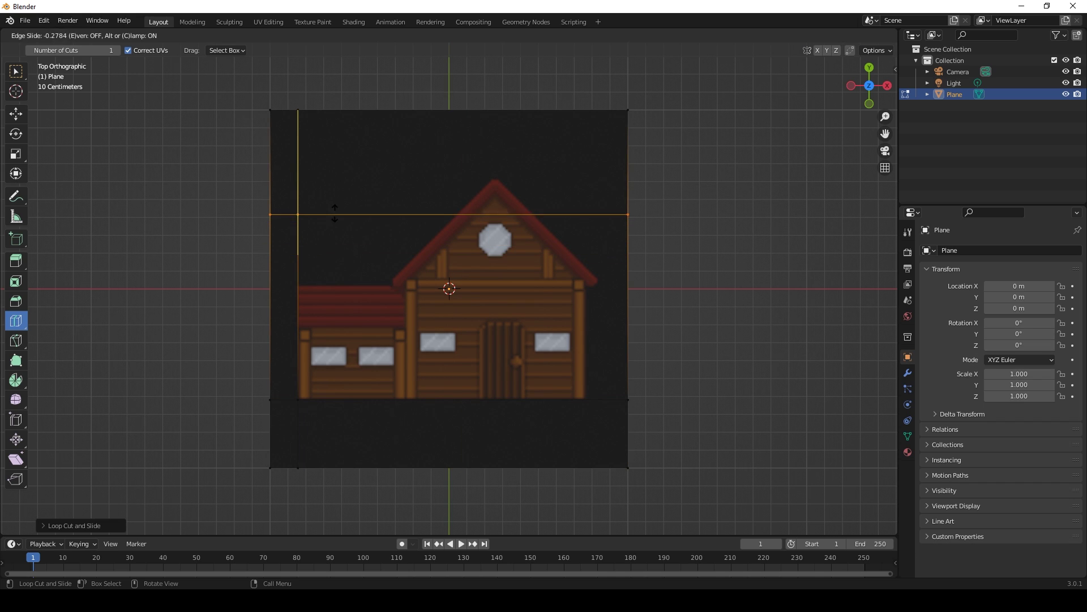
{"action": "left_click_drag", "start_coordinate": [334, 213], "coordinate": [353, 181]}
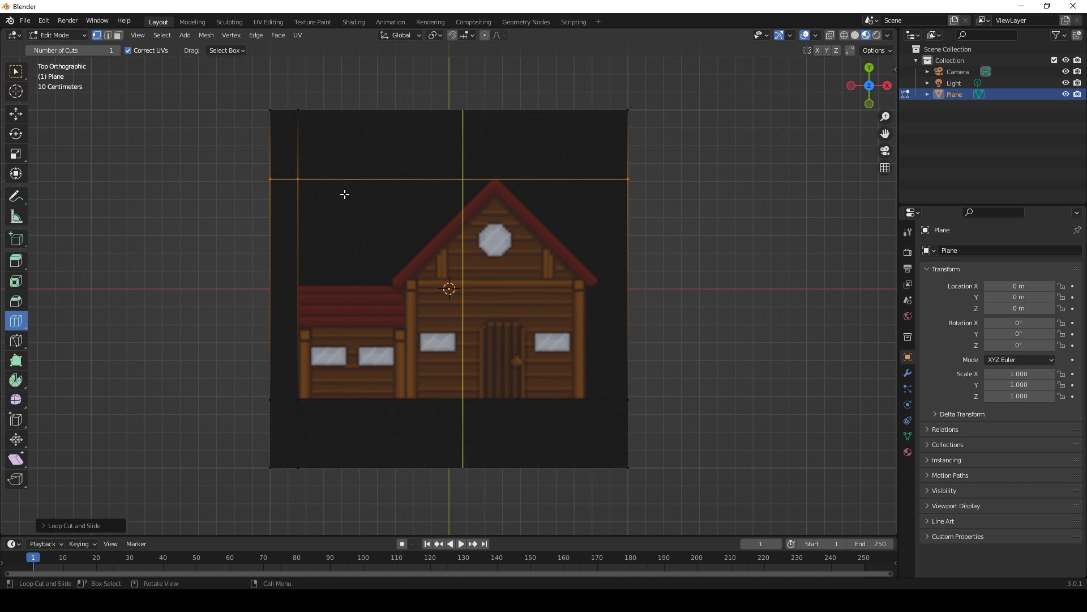
- Select the empty top, left and bottom border faces and corners, then delete them
{"action": "left_click", "coordinate": [118, 35]}
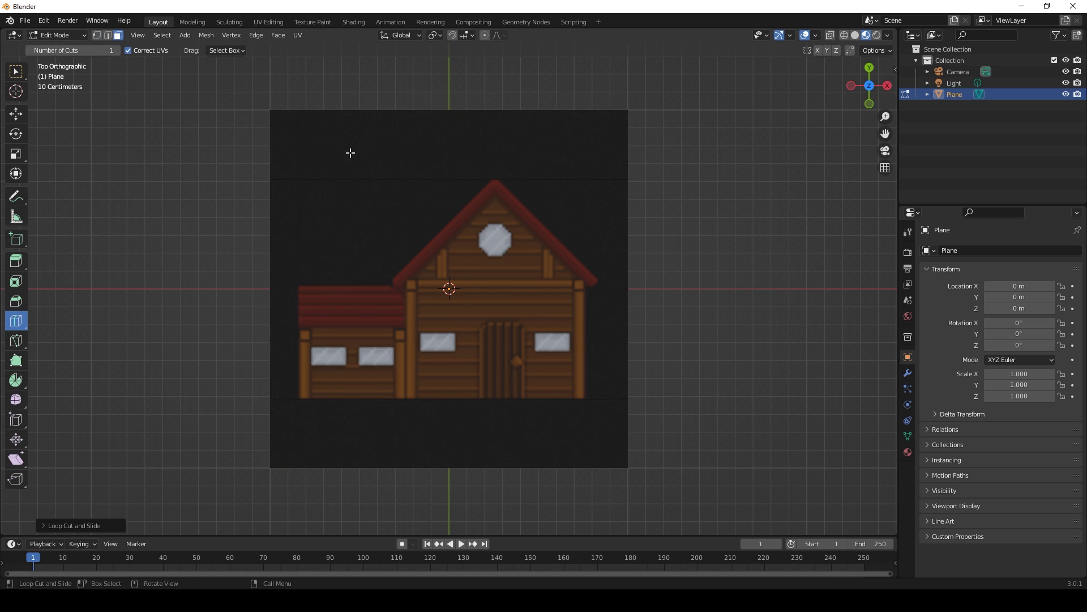
{"action": "left_click", "coordinate": [15, 70]}
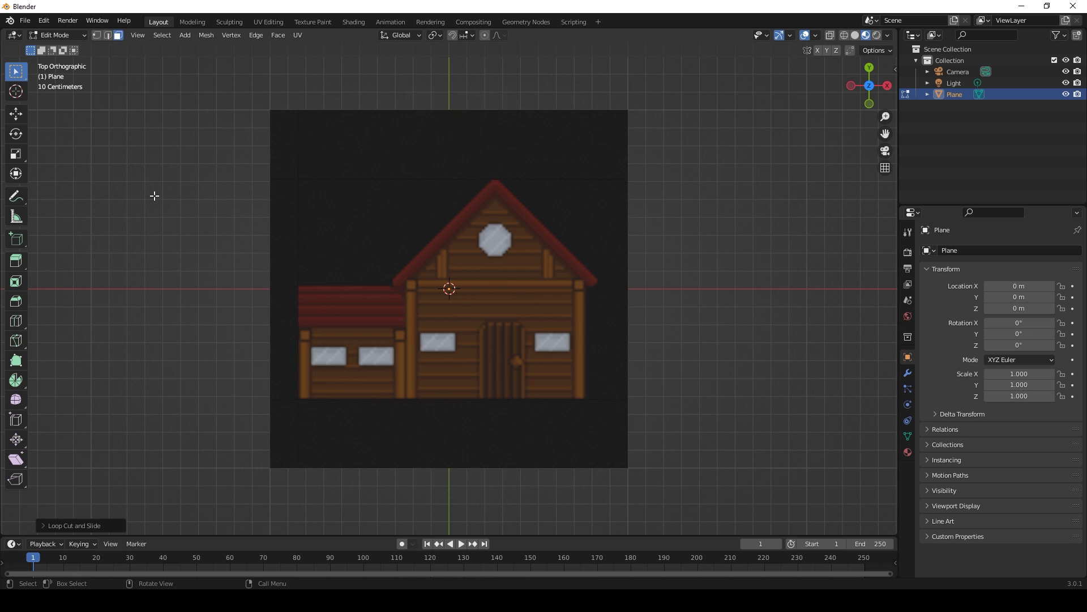
{"action": "left_click", "coordinate": [421, 152]}
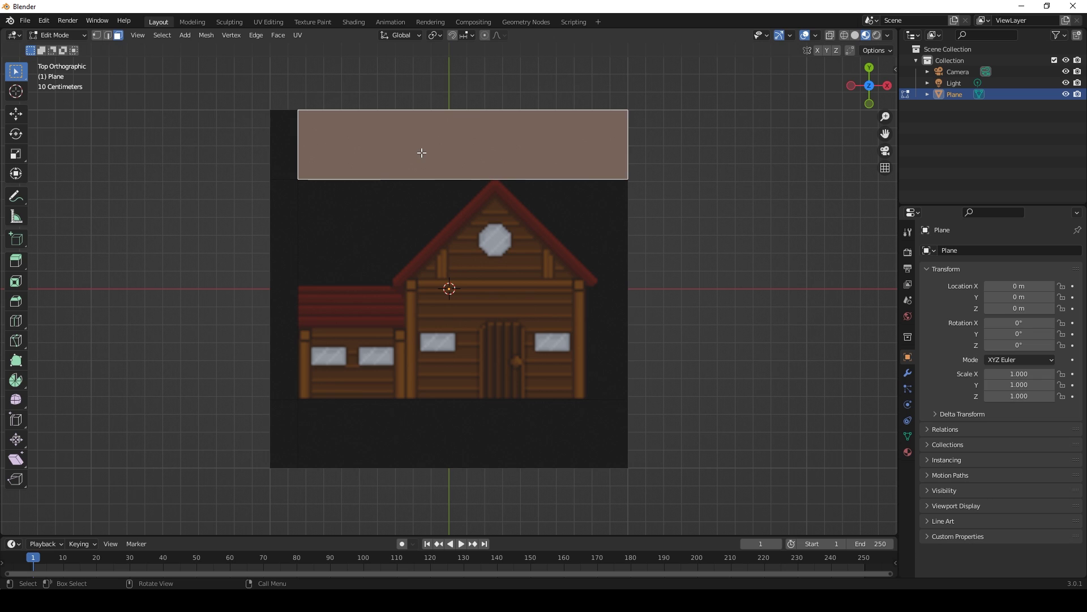
{"action": "left_click", "coordinate": [289, 146], "text": "shift"}
{"action": "left_click", "coordinate": [288, 216], "text": "shift"}
{"action": "left_click", "coordinate": [289, 447], "text": "shift"}
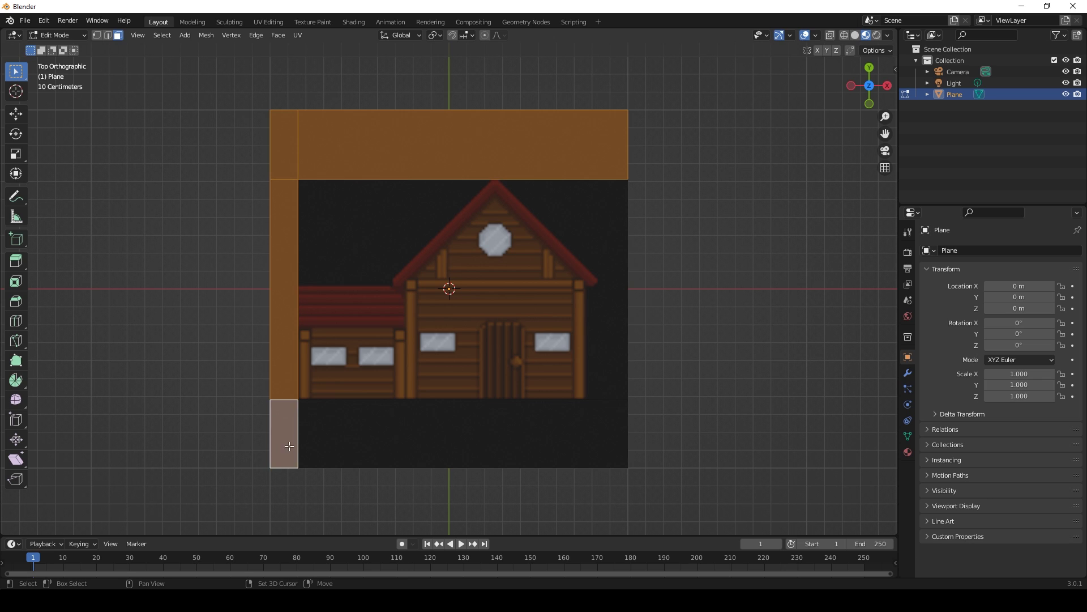
{"action": "left_click", "coordinate": [532, 434], "text": "shift"}
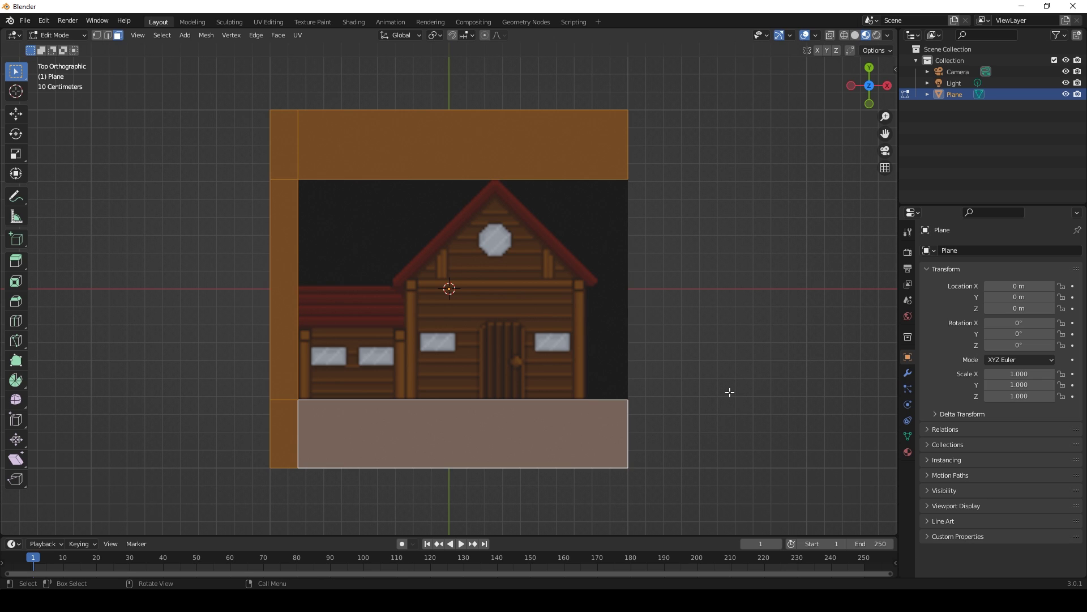
{"action": "key", "text": "x"}
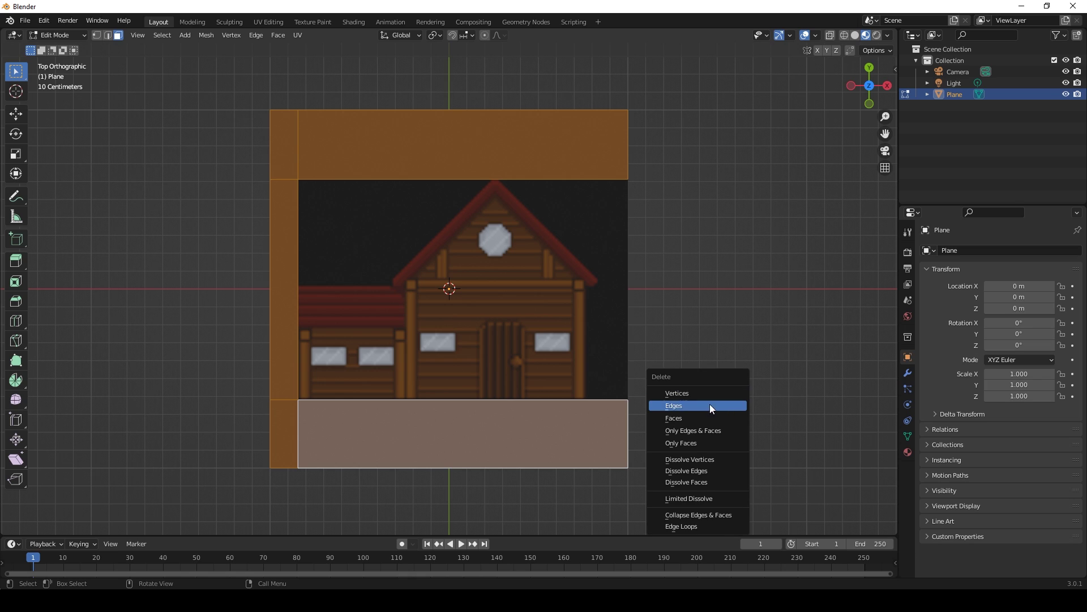
{"action": "left_click", "coordinate": [682, 418]}
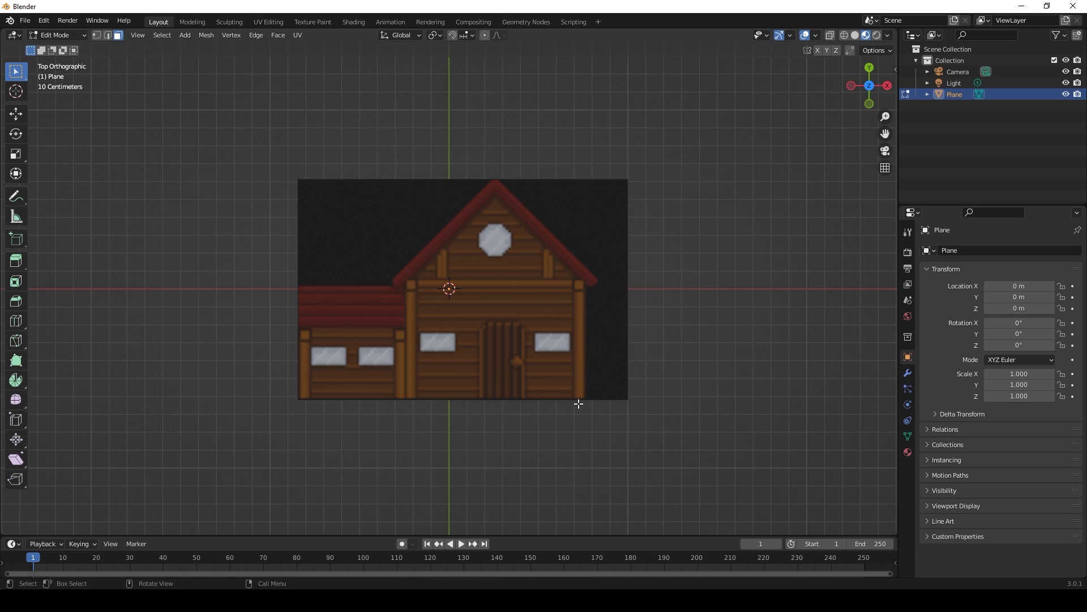
- Loop-cut along the house's right side and delete the empty strip beyond it
{"action": "left_click", "coordinate": [16, 321]}
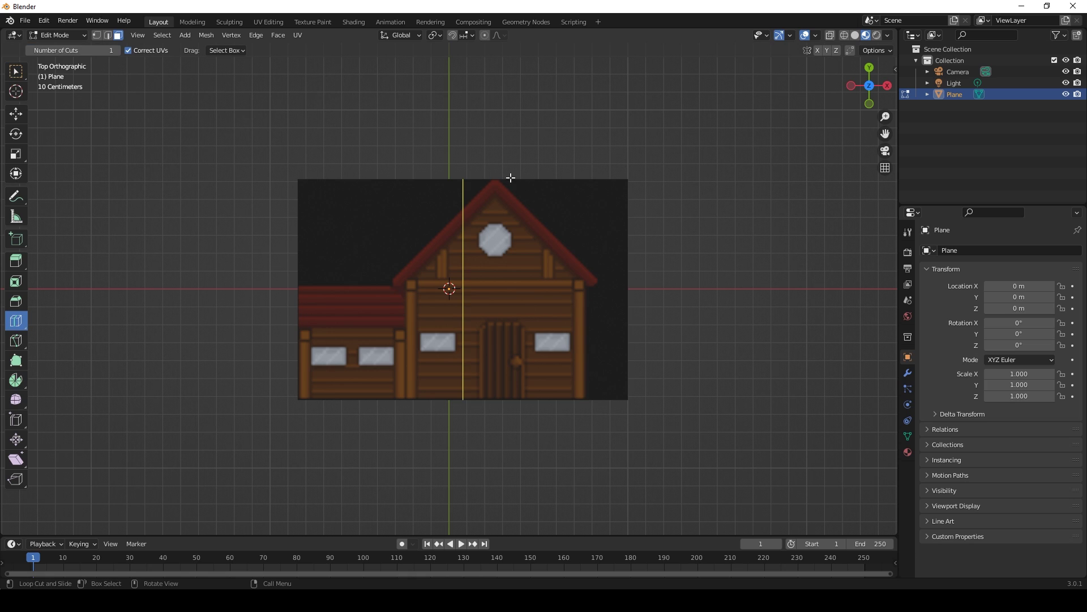
{"action": "left_click_drag", "start_coordinate": [467, 178], "coordinate": [599, 227]}
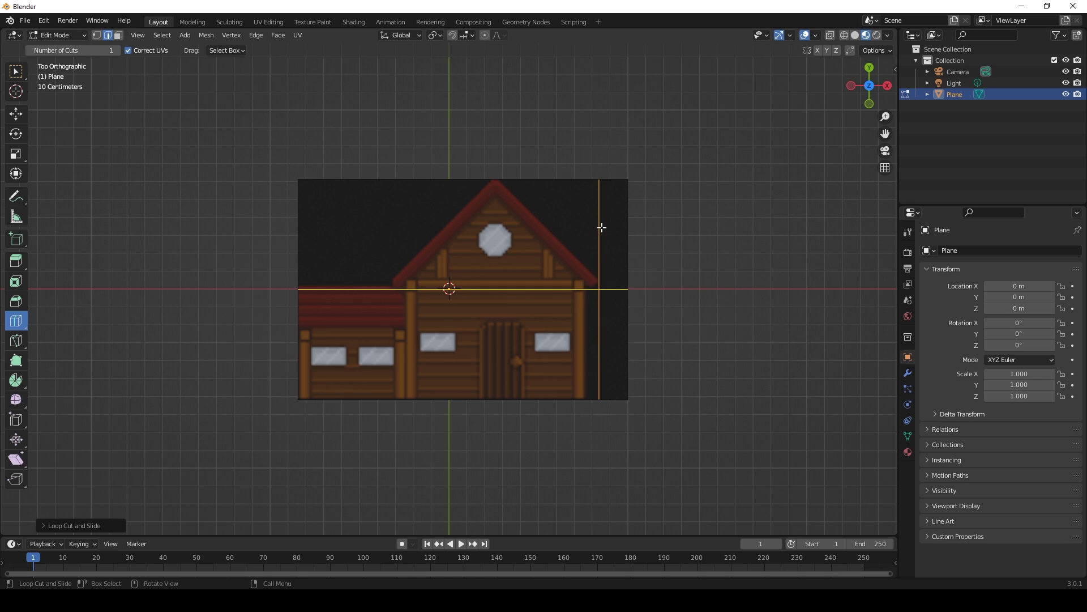
{"action": "left_click", "coordinate": [17, 70]}
{"action": "left_click", "coordinate": [612, 265]}
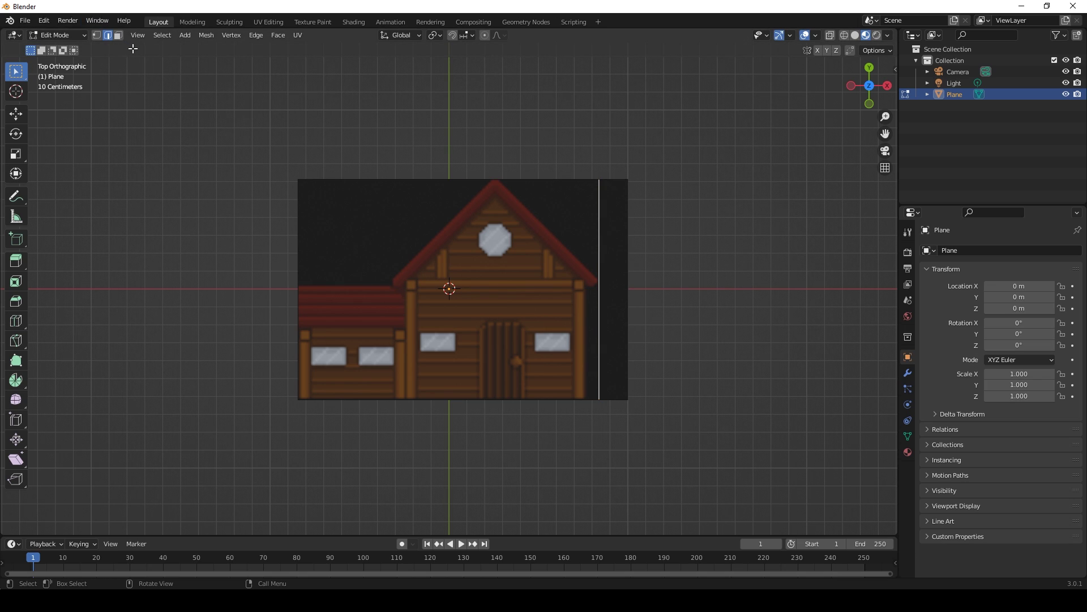
{"action": "left_click", "coordinate": [120, 35]}
{"action": "left_click", "coordinate": [619, 261]}
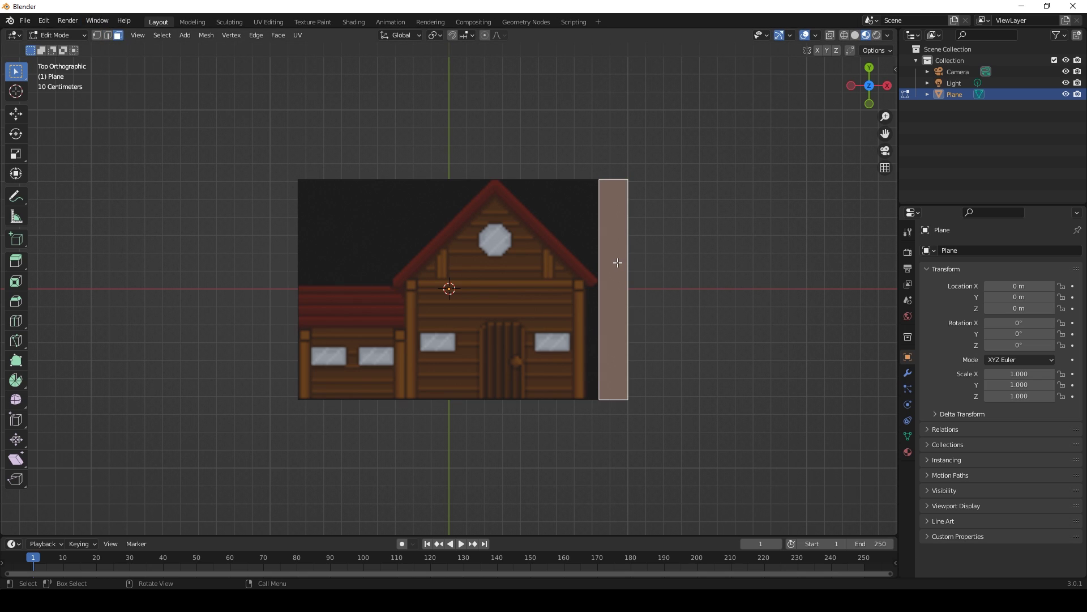
{"action": "key", "text": "x"}
{"action": "left_click", "coordinate": [618, 263]}
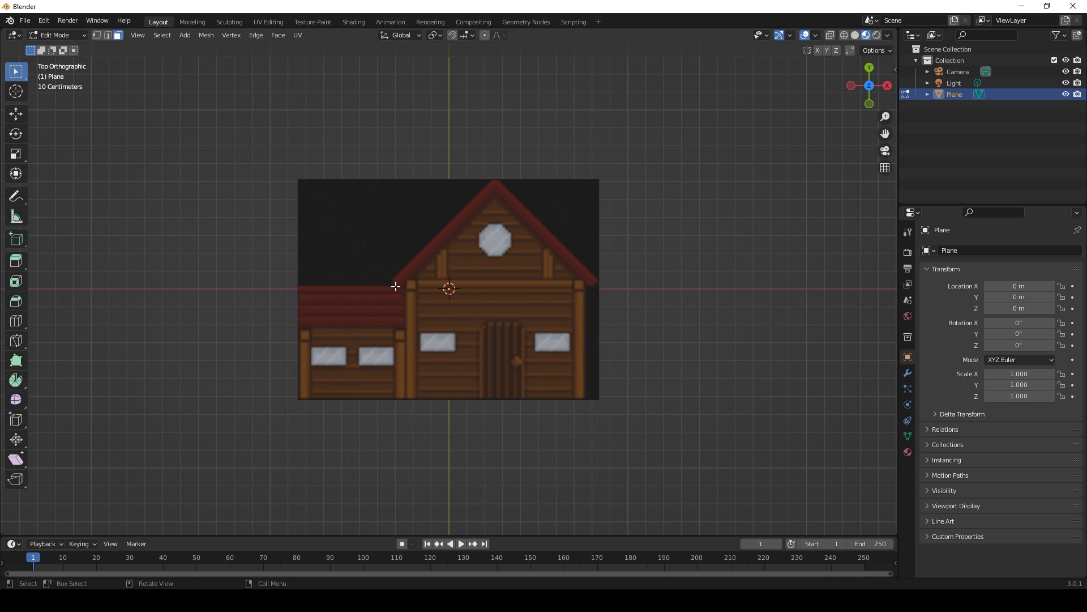
- Loop-cut where the garage roof ends and delete the empty area above the garage
{"action": "left_click", "coordinate": [23, 320]}
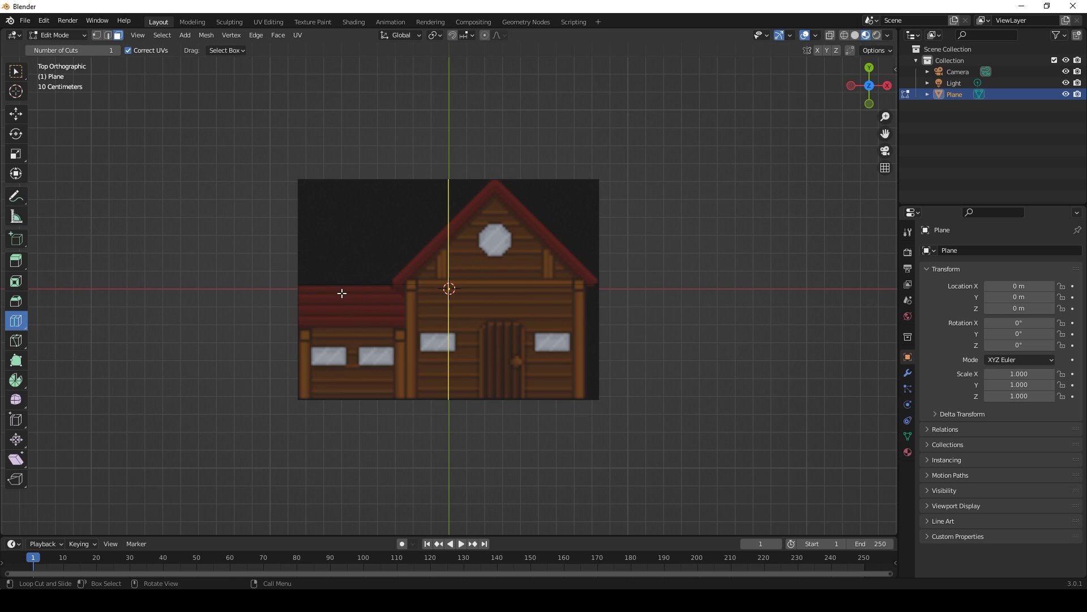
{"action": "left_click_drag", "start_coordinate": [449, 272], "coordinate": [392, 277]}
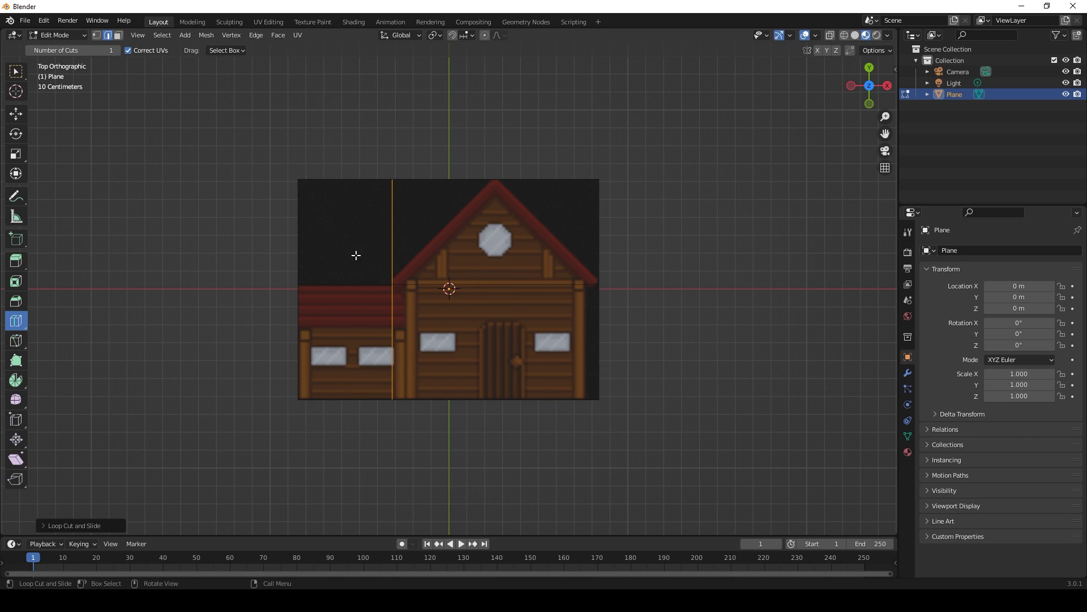
{"action": "left_click", "coordinate": [118, 35]}
{"action": "left_click", "coordinate": [16, 71]}
{"action": "left_click", "coordinate": [344, 231]}
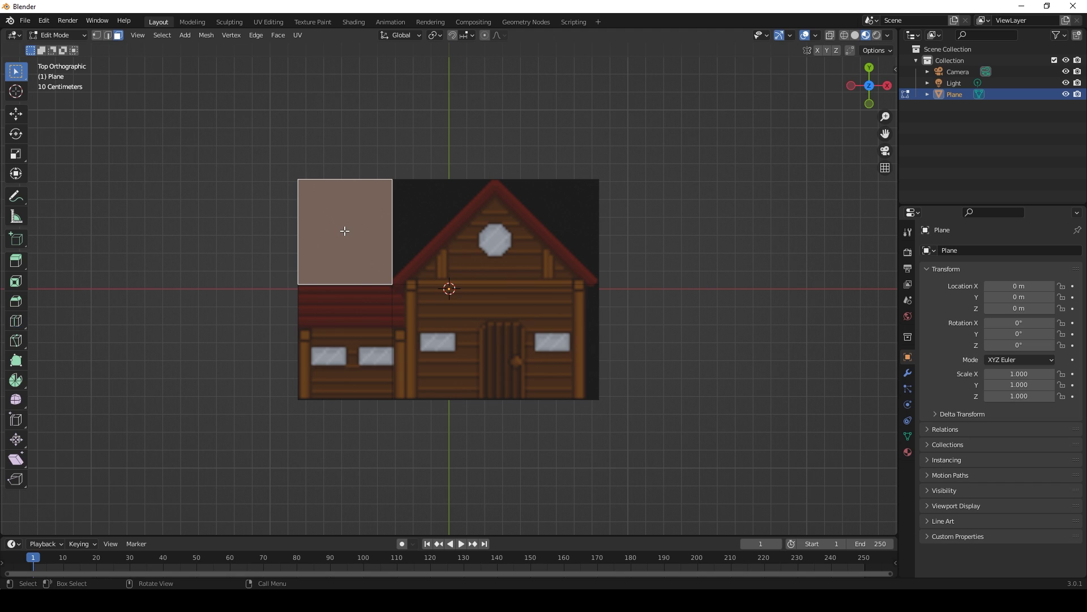
{"action": "key", "text": "x"}
{"action": "left_click", "coordinate": [344, 232]}
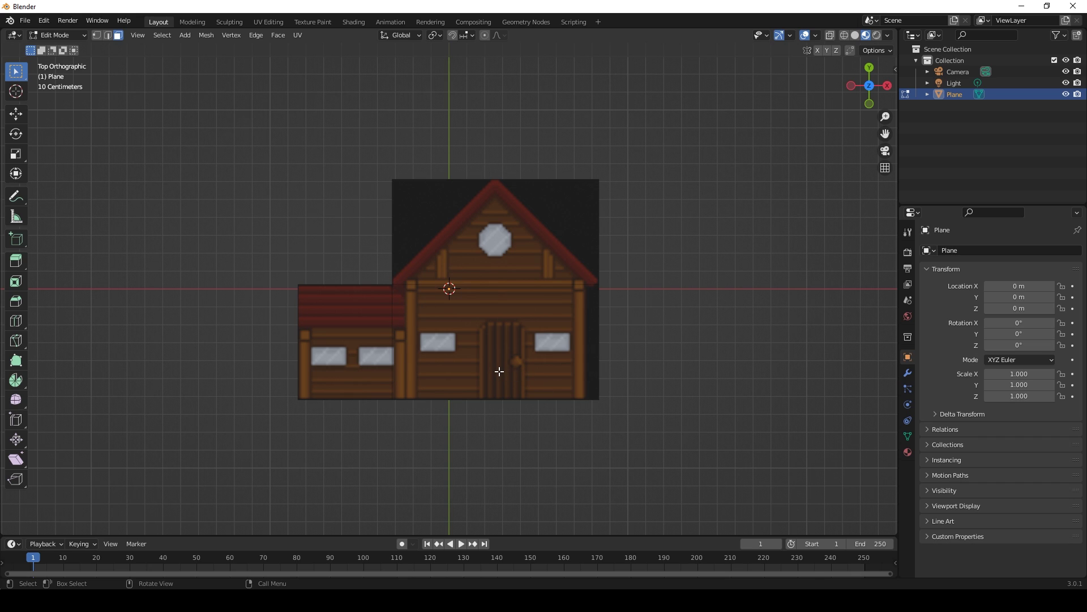
- Knife-cut from the left eave corner to the roof apex and delete the empty left triangle
{"action": "scroll", "coordinate": [434, 324], "scroll_direction": "up", "scroll_amount": 3}
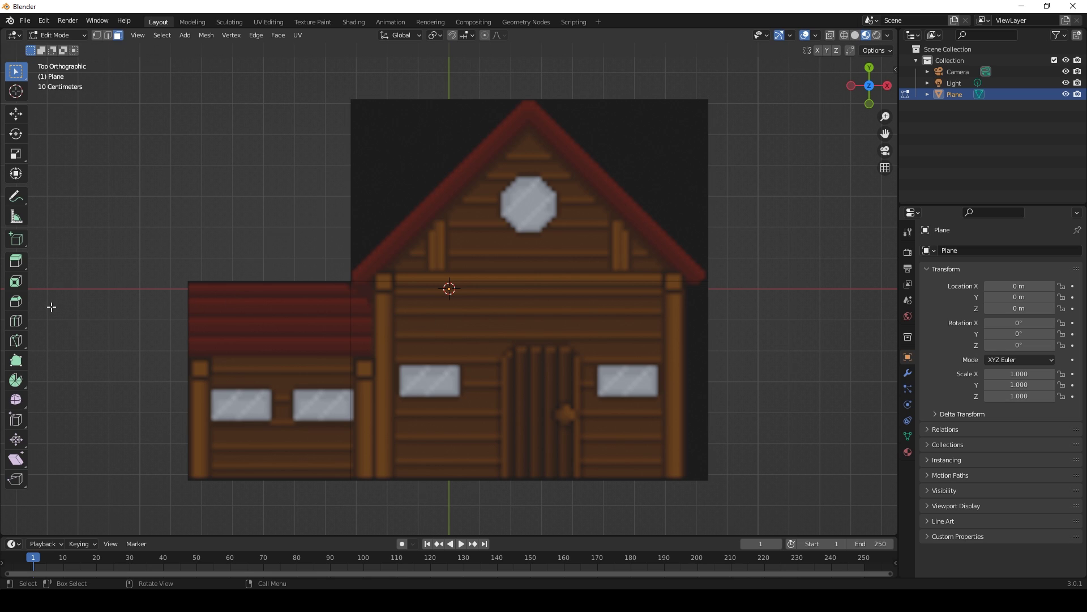
{"action": "left_click", "coordinate": [17, 341]}
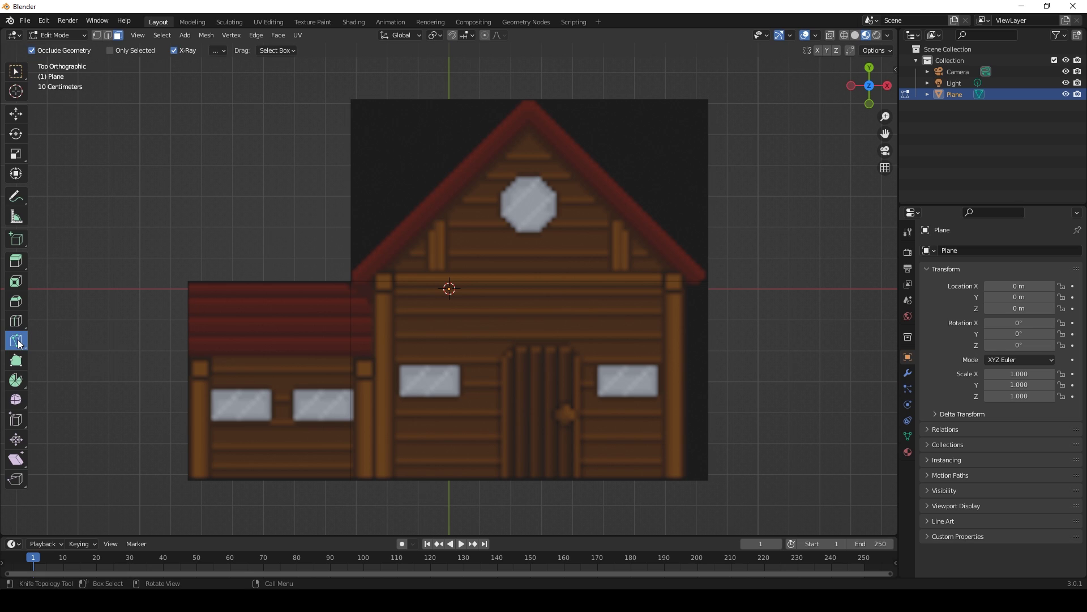
{"action": "left_click", "coordinate": [351, 270]}
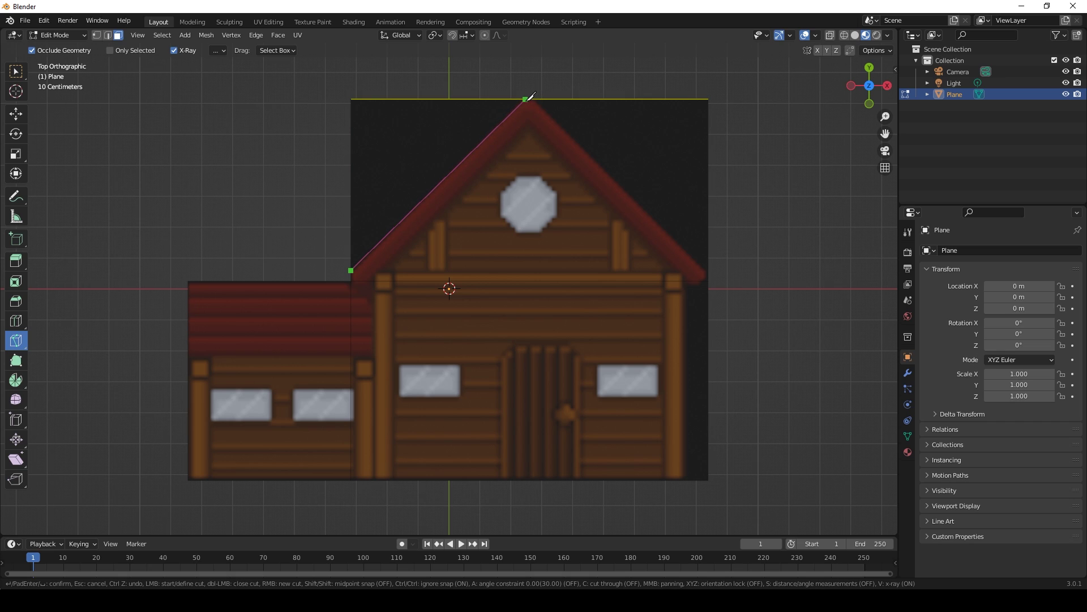
{"action": "left_click", "coordinate": [525, 99]}
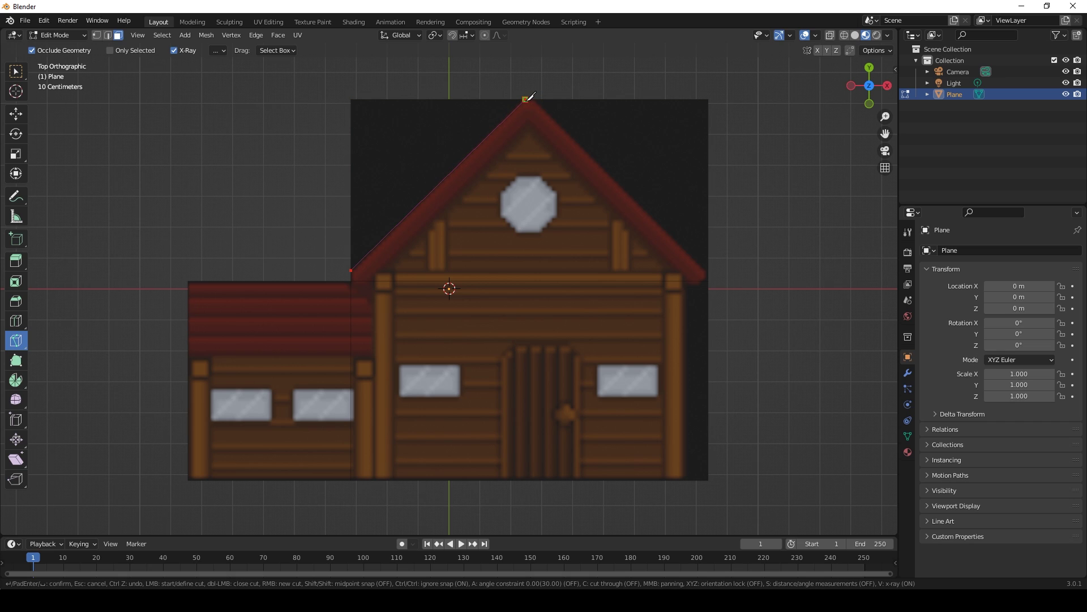
{"action": "key", "text": "Return"}
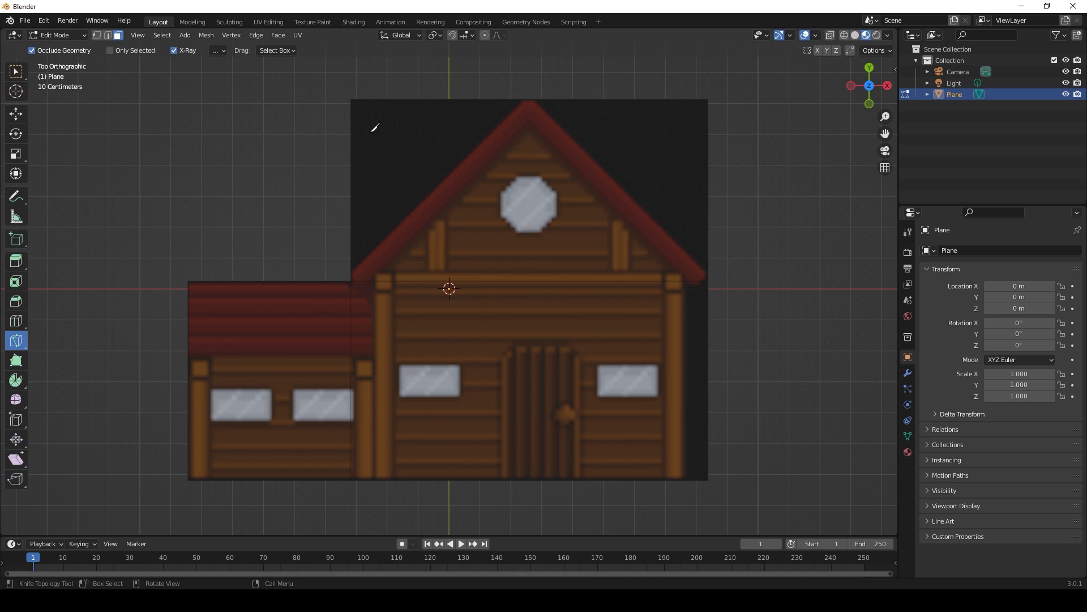
{"action": "left_click", "coordinate": [16, 71]}
{"action": "left_click", "coordinate": [410, 143]}
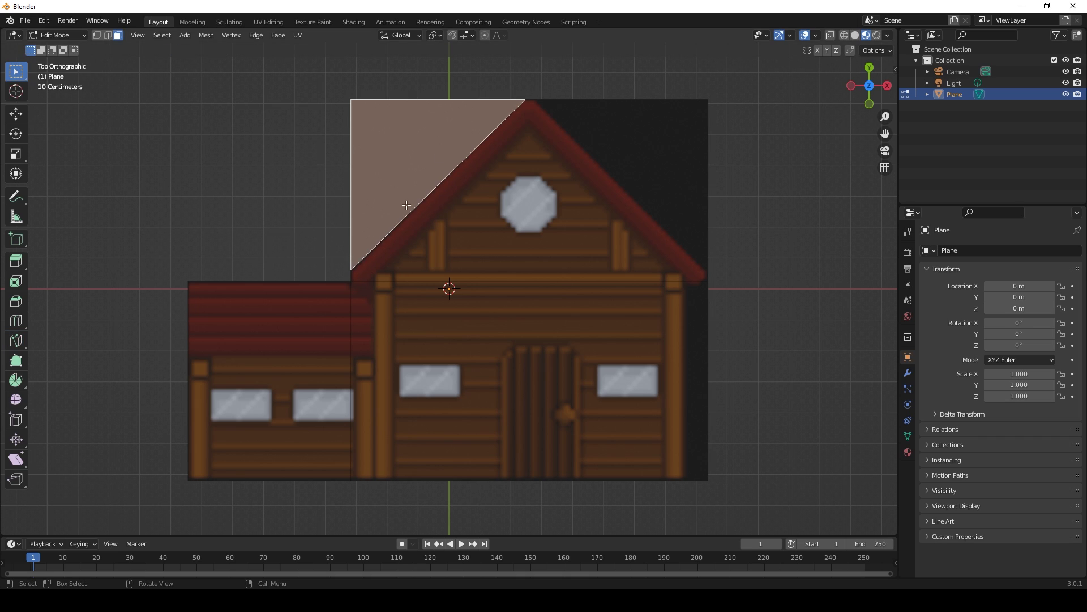
{"action": "key", "text": "x"}
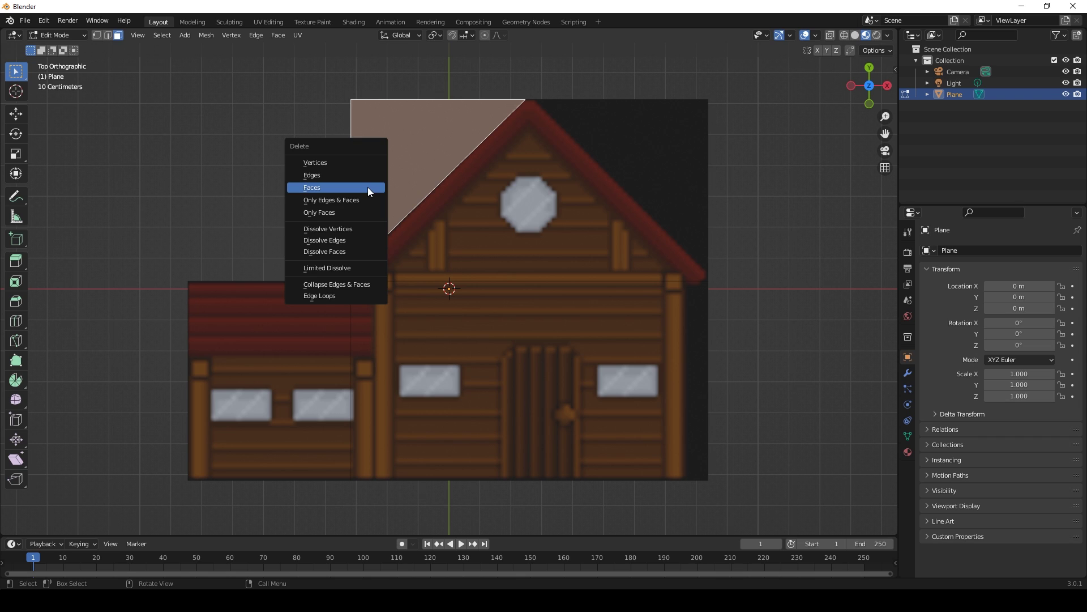
{"action": "left_click", "coordinate": [368, 187]}
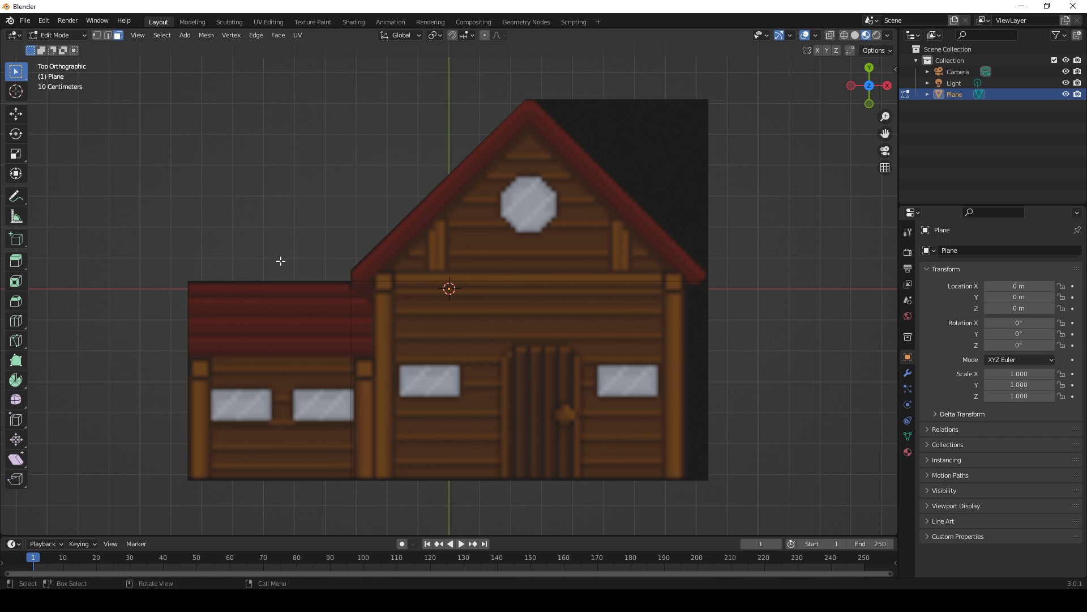
- Knife-cut from the right eave corner to the roof apex and delete the empty right triangle
{"action": "left_click", "coordinate": [15, 340]}
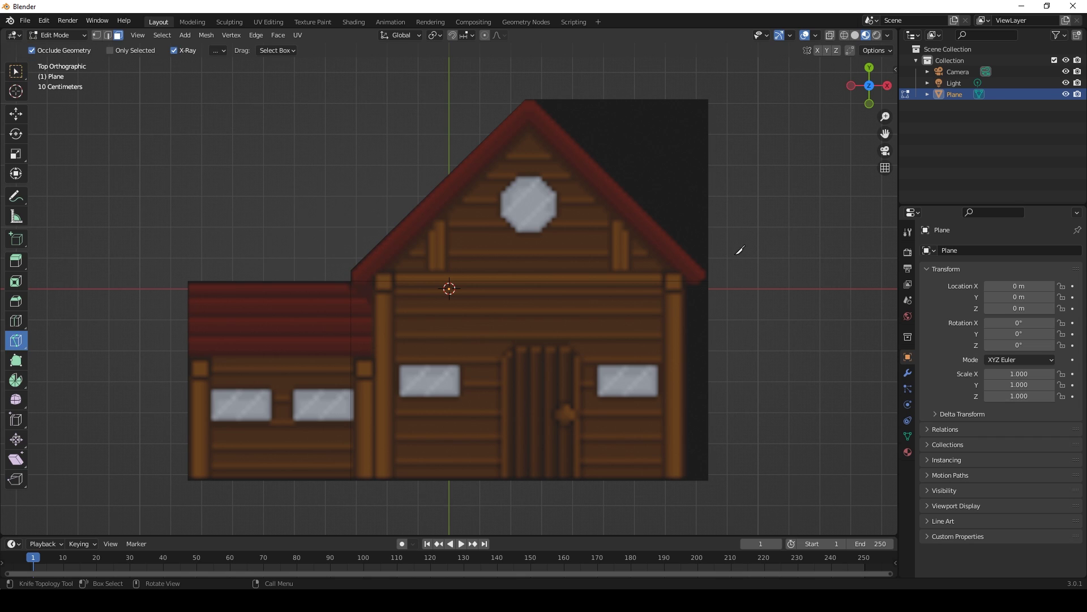
{"action": "left_click", "coordinate": [708, 273]}
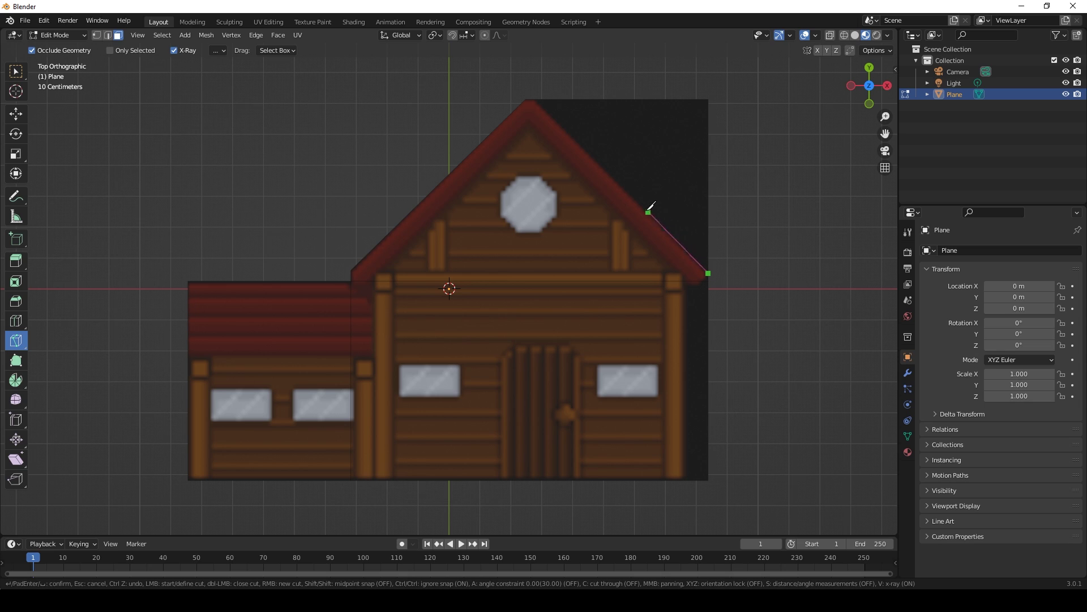
{"action": "left_click", "coordinate": [536, 97]}
{"action": "key", "text": "Return"}
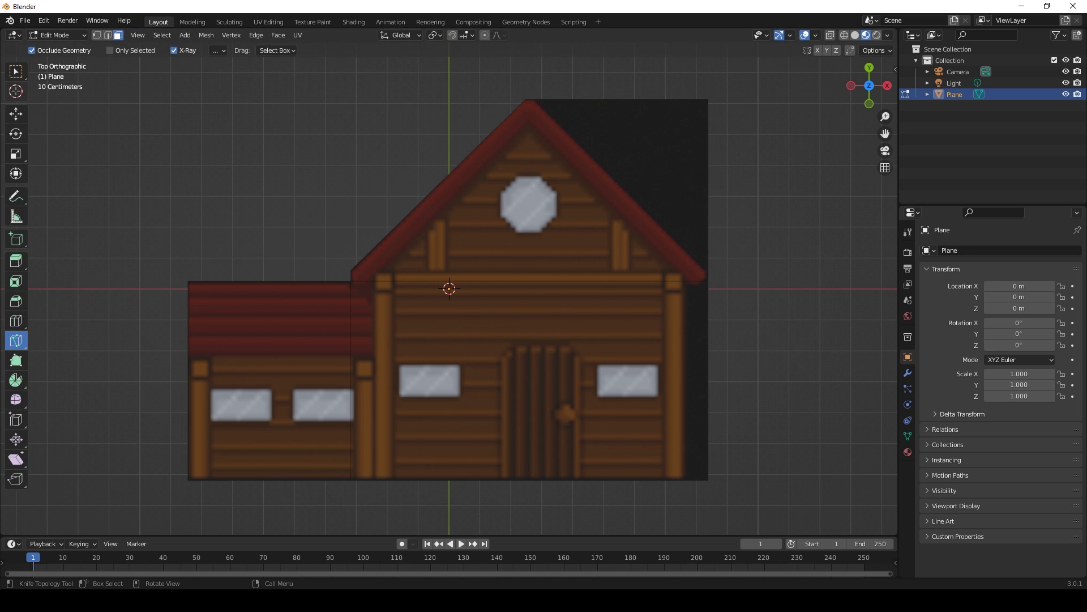
{"action": "left_click", "coordinate": [17, 71]}
{"action": "left_click", "coordinate": [638, 146]}
{"action": "key", "text": "x"}
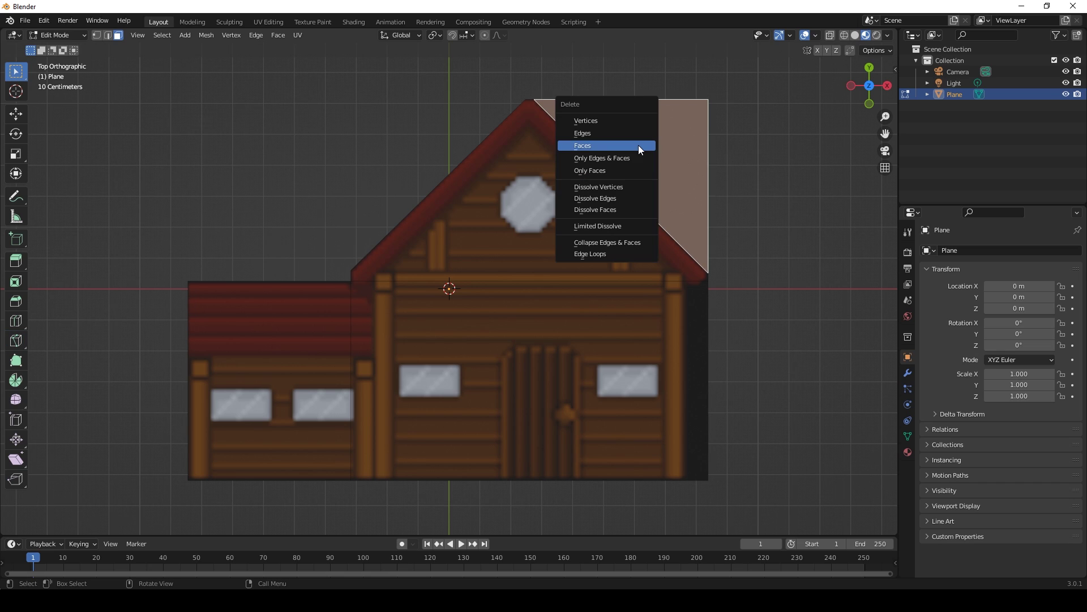
{"action": "left_click", "coordinate": [634, 146]}
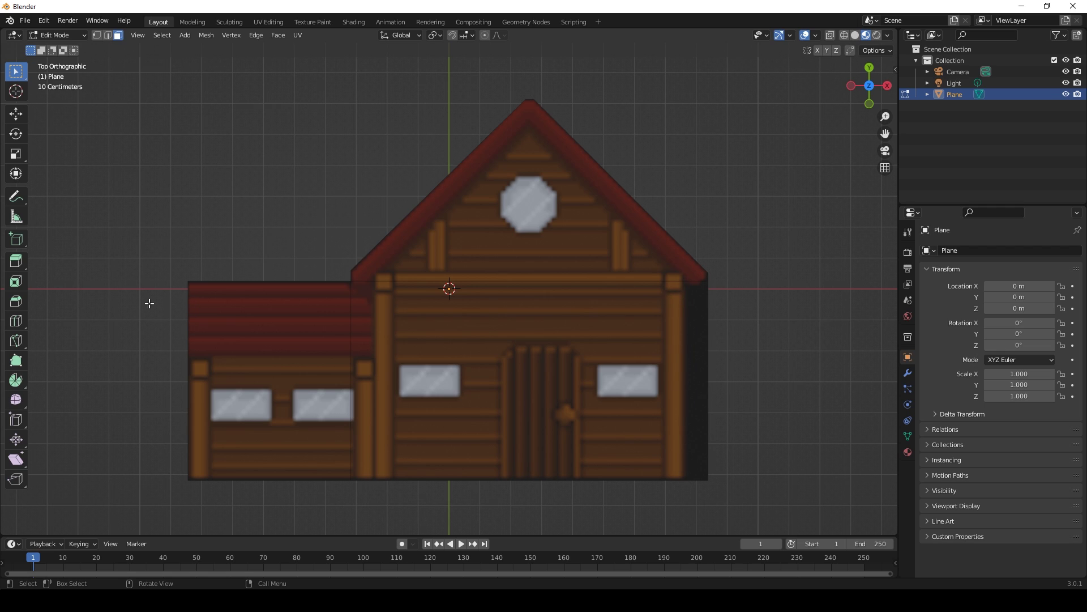
- Loop-cut beside the house's right wall and delete the narrow dark strip of faces beyond it
{"action": "left_click", "coordinate": [16, 321]}
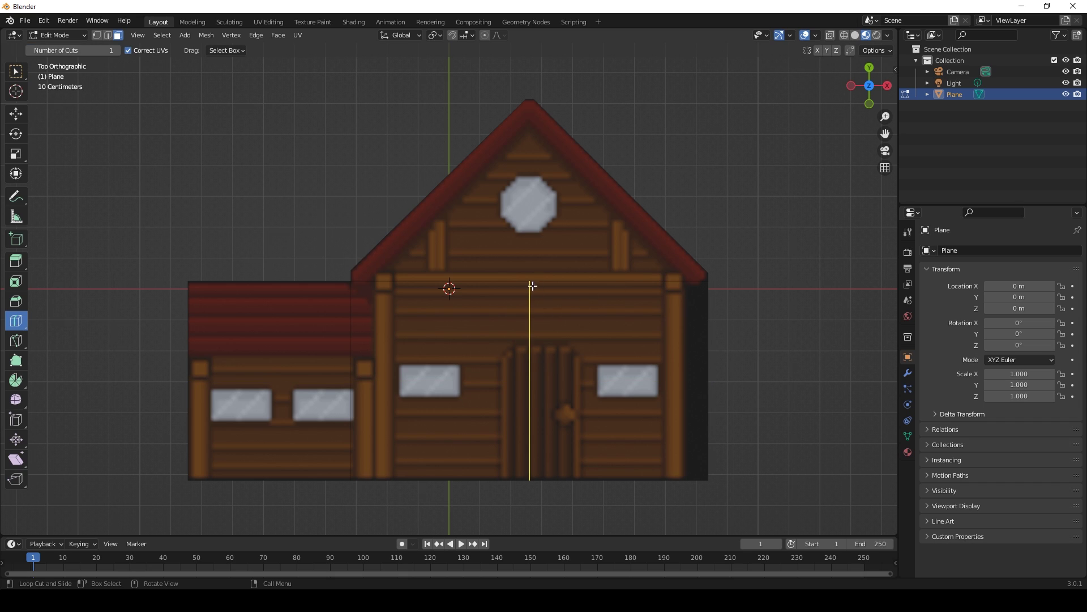
{"action": "left_click_drag", "start_coordinate": [535, 292], "coordinate": [684, 329]}
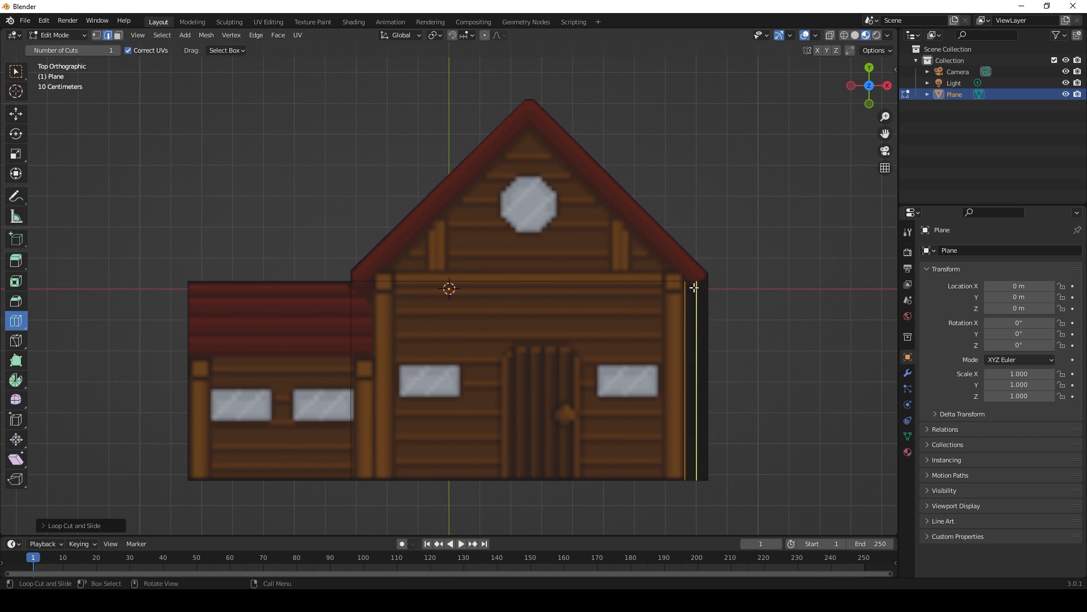
{"action": "left_click", "coordinate": [118, 35]}
{"action": "left_click", "coordinate": [16, 71]}
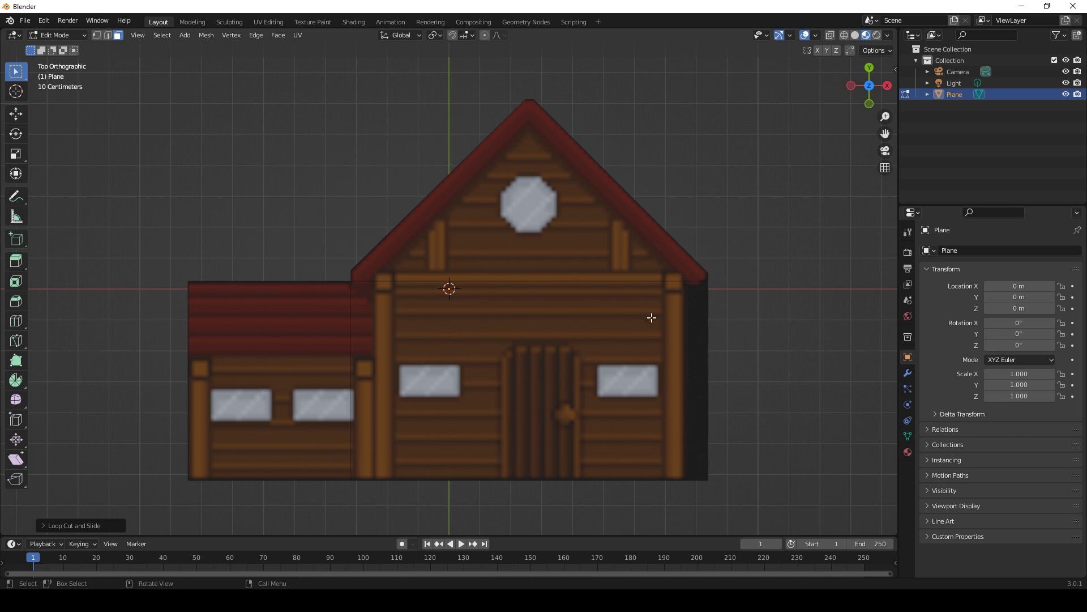
{"action": "left_click", "coordinate": [693, 334]}
{"action": "key", "text": "x"}
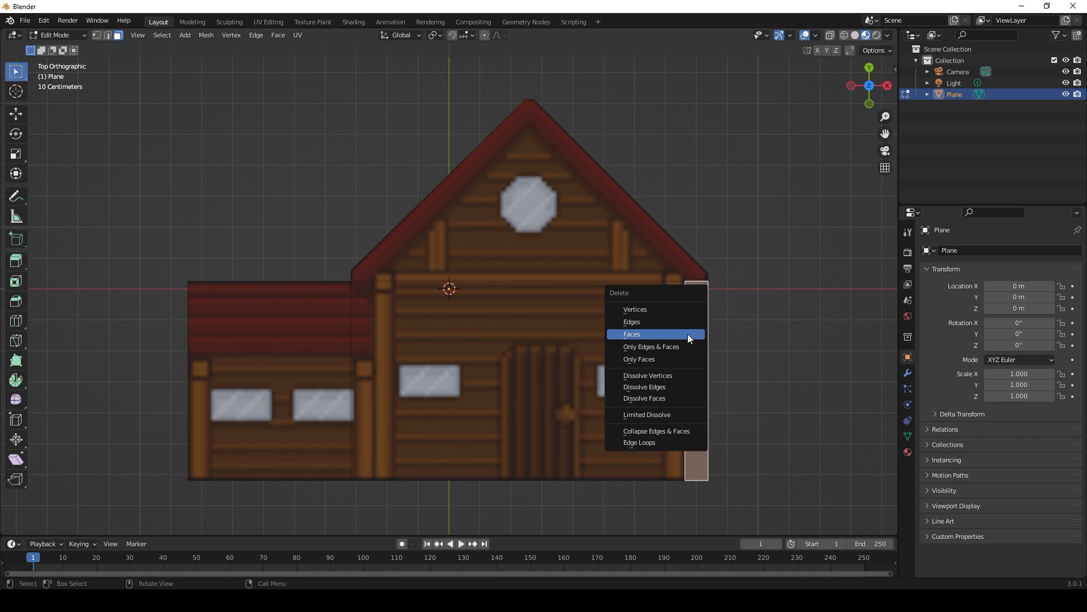
{"action": "left_click", "coordinate": [687, 334]}
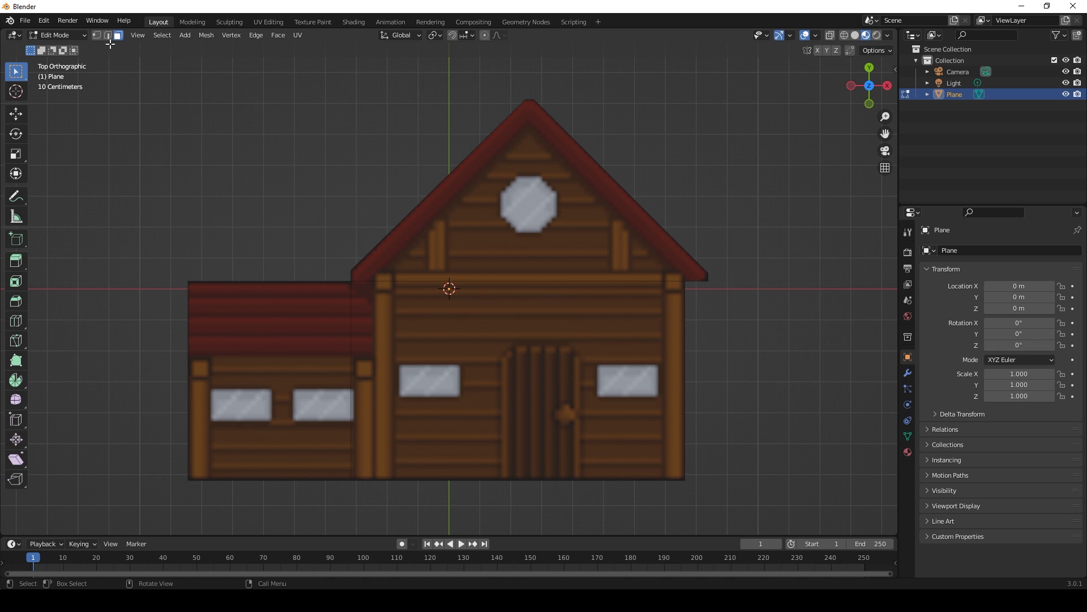
- Nudge the right roof-corner vertex left along X and slightly up along Y
{"action": "left_click", "coordinate": [94, 36]}
{"action": "scroll", "coordinate": [573, 284], "scroll_direction": "up", "scroll_amount": 2}
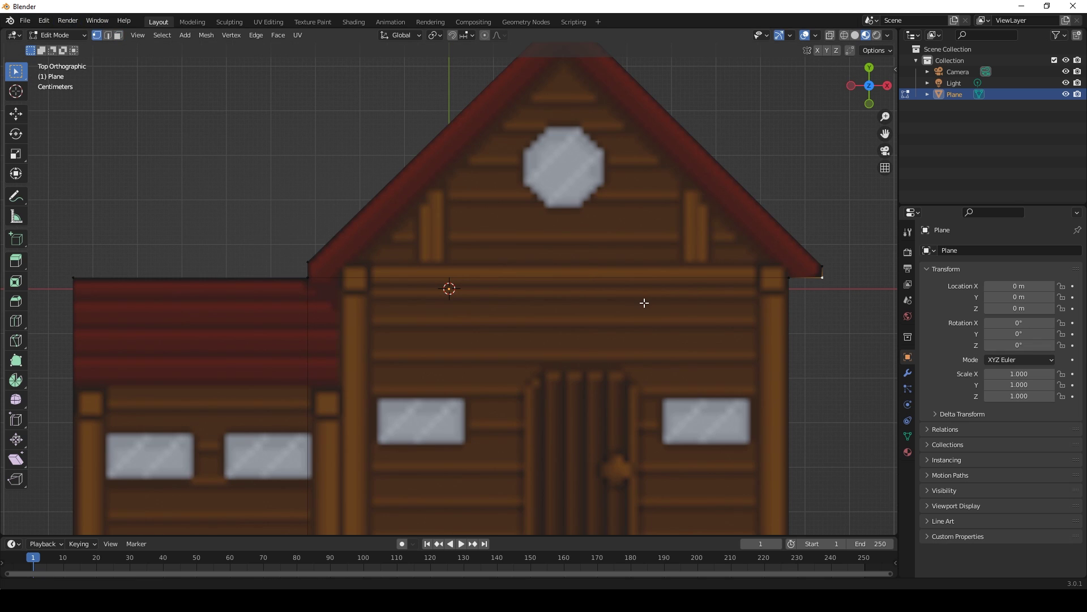
{"action": "middle_click_drag", "start_coordinate": [644, 302], "coordinate": [364, 282], "text": "shift"}
{"action": "scroll", "coordinate": [419, 269], "scroll_direction": "up", "scroll_amount": 3}
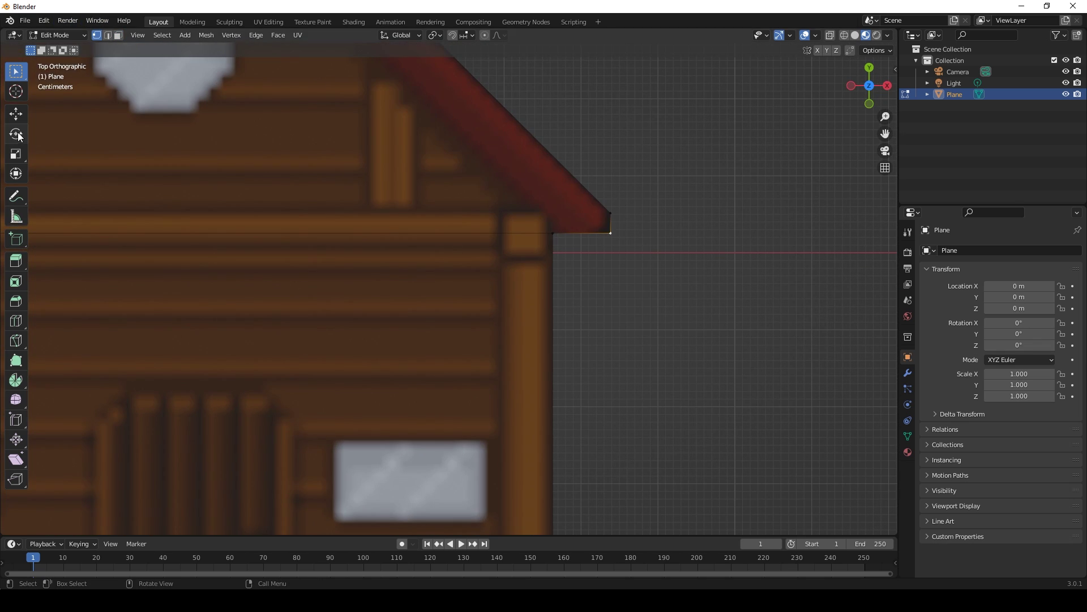
{"action": "left_click", "coordinate": [15, 113]}
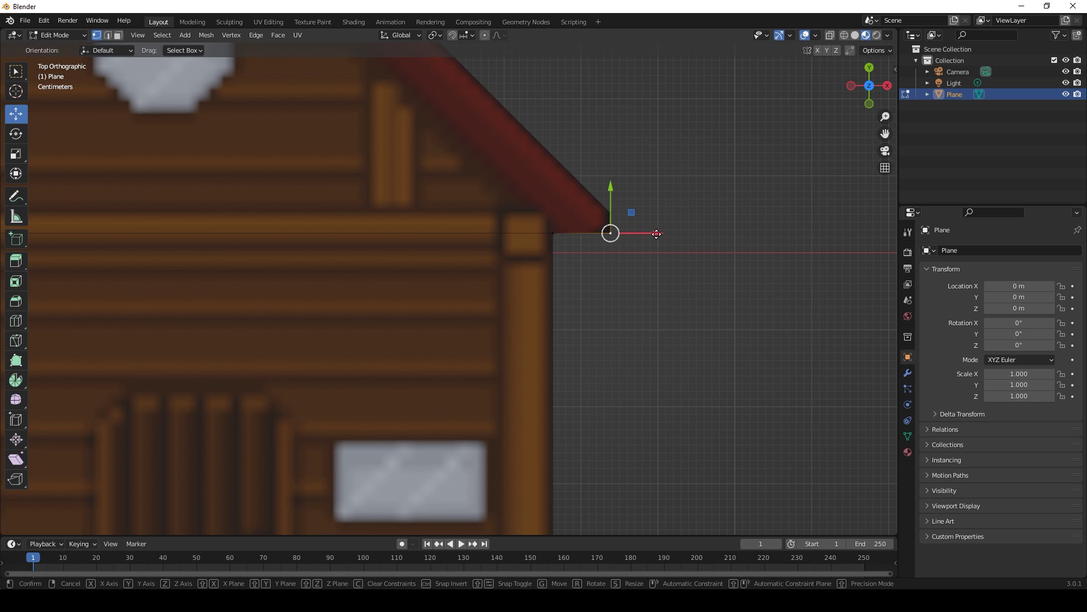
{"action": "left_click_drag", "start_coordinate": [668, 234], "coordinate": [646, 234]}
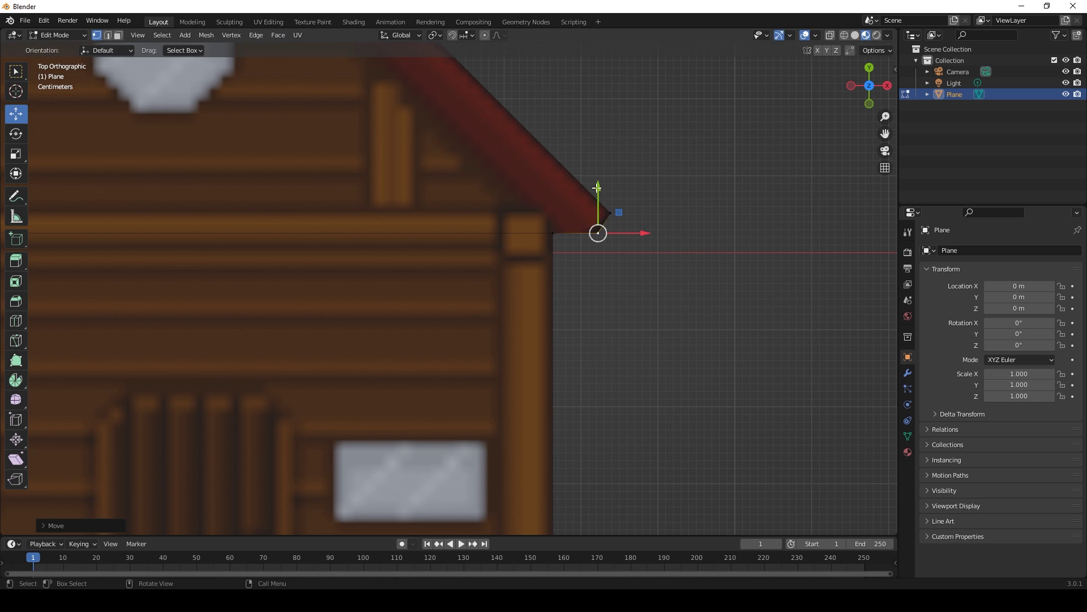
{"action": "left_click_drag", "start_coordinate": [598, 188], "coordinate": [598, 183]}
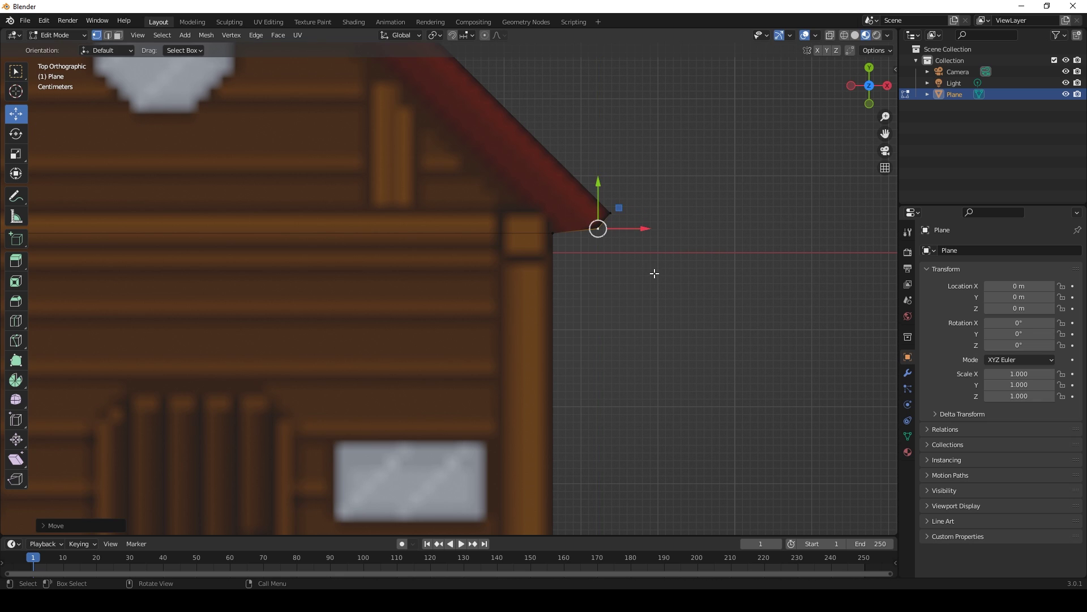
- Deselect the vertex and recentre the house in the view
{"action": "scroll", "coordinate": [629, 283], "scroll_direction": "down", "scroll_amount": 3}
{"action": "left_click", "coordinate": [583, 292]}
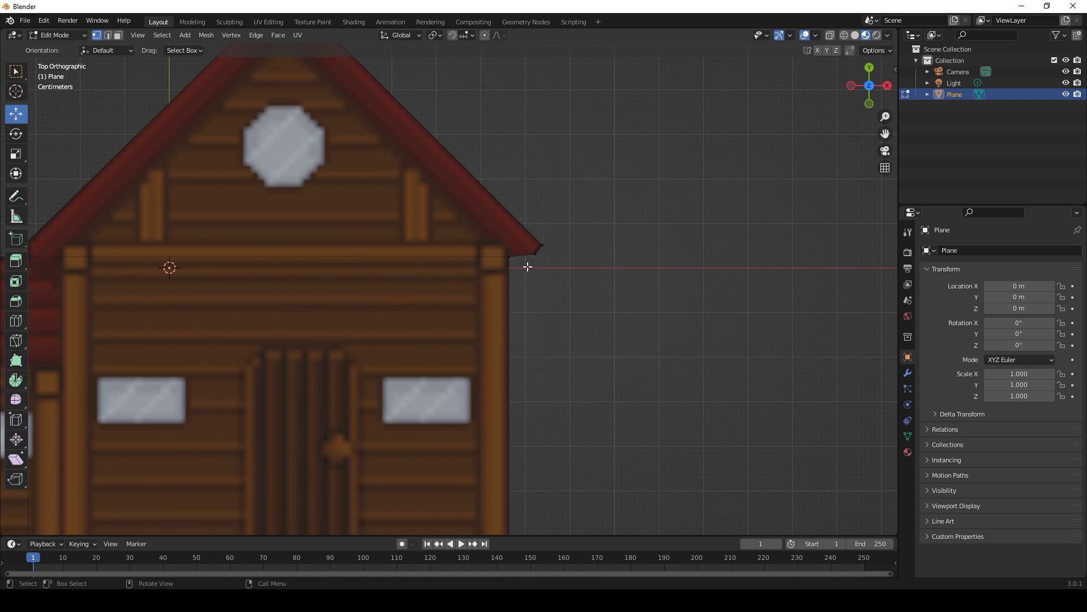
{"action": "scroll", "coordinate": [546, 281], "scroll_direction": "down", "scroll_amount": 5}
{"action": "scroll", "coordinate": [419, 318], "scroll_direction": "up", "scroll_amount": 4}
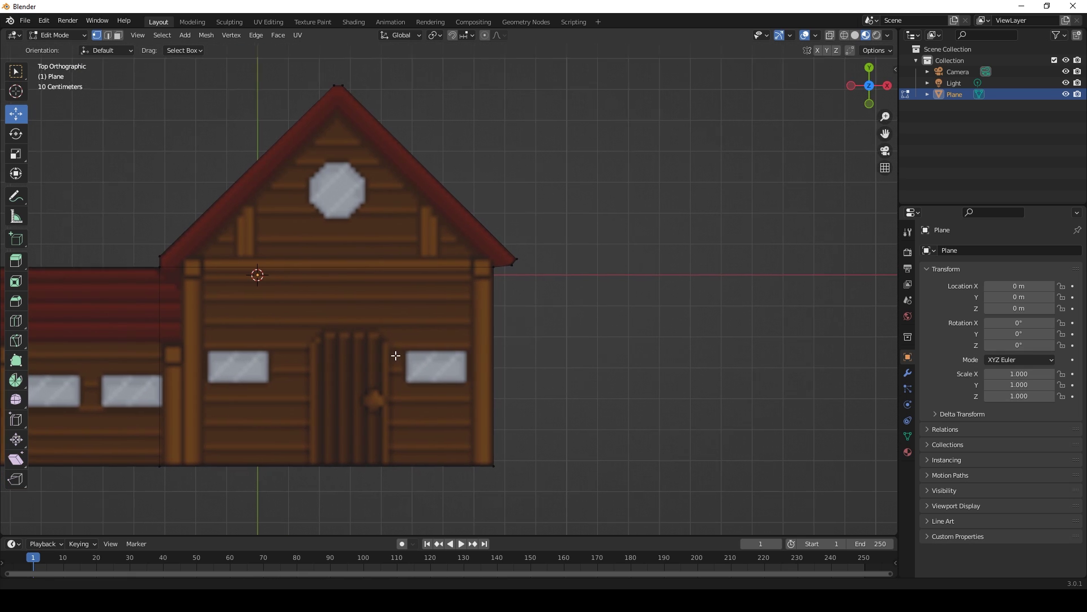
{"action": "middle_click_drag", "start_coordinate": [396, 355], "coordinate": [590, 364], "text": "shift"}
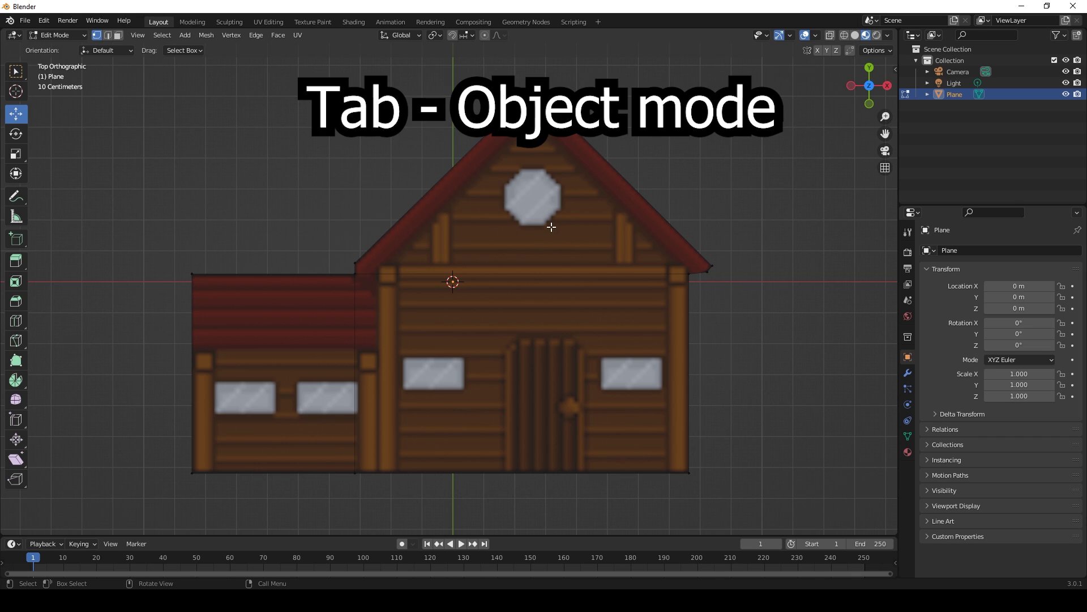
- In Object Mode, rotate the house plane 90° on X so it stands upright
{"action": "key", "text": "Tab"}
{"action": "left_click", "coordinate": [761, 338]}
{"action": "scroll", "coordinate": [664, 321], "scroll_direction": "down", "scroll_amount": 5}
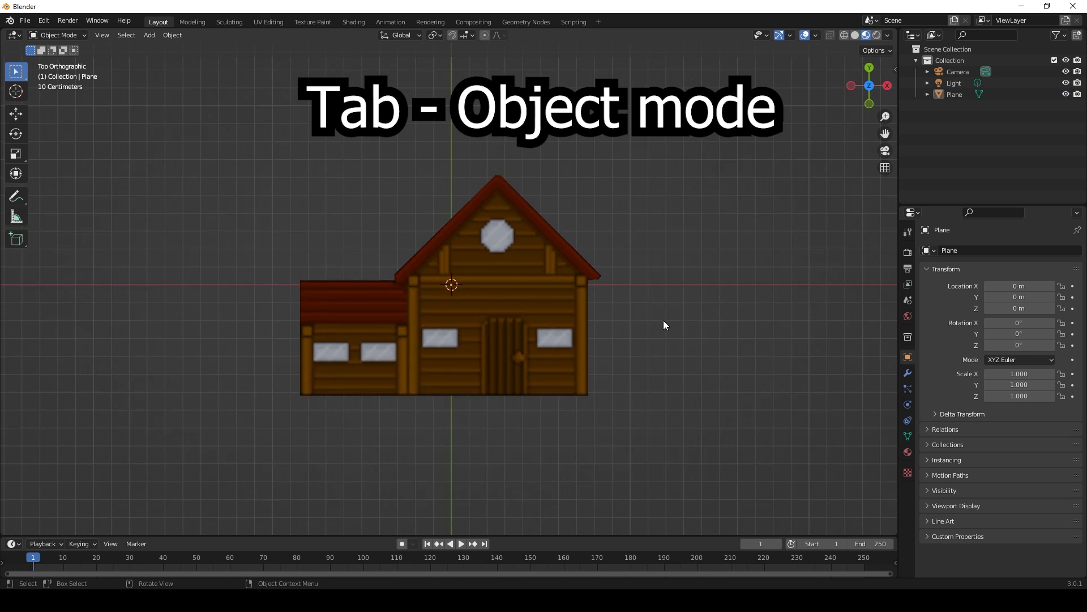
{"action": "mouse_move", "coordinate": [503, 313]}
{"action": "middle_mouse_down"}
{"action": "mouse_move", "coordinate": [500, 226]}
{"action": "mouse_move", "coordinate": [558, 192]}
{"action": "mouse_move", "coordinate": [416, 161]}
{"action": "mouse_move", "coordinate": [435, 253]}
{"action": "mouse_move", "coordinate": [515, 267]}
{"action": "mouse_move", "coordinate": [506, 310]}
{"action": "middle_mouse_up"}
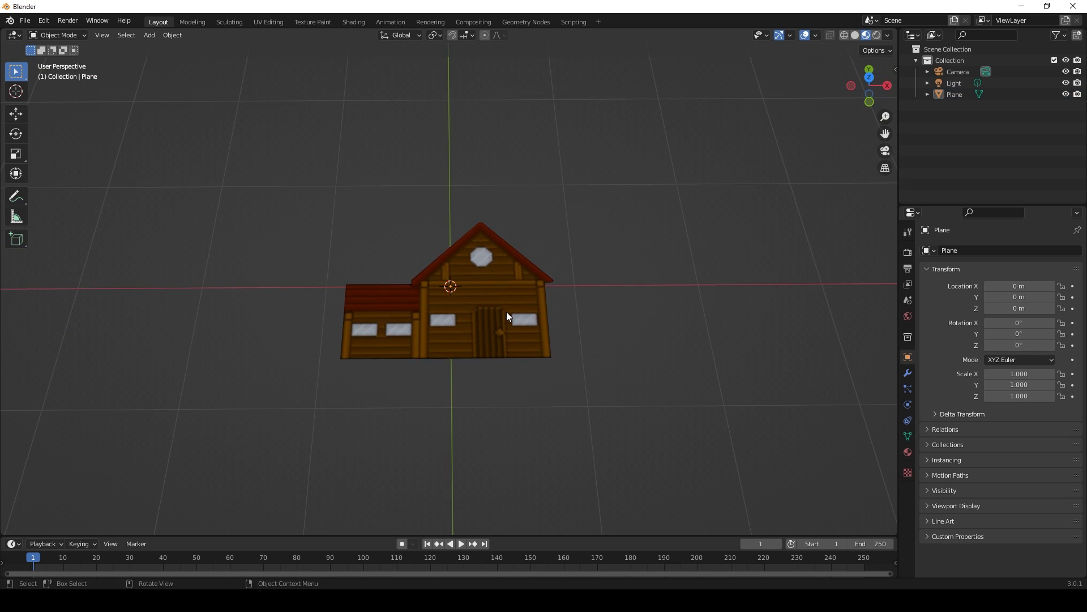
{"action": "left_click", "coordinate": [507, 312]}
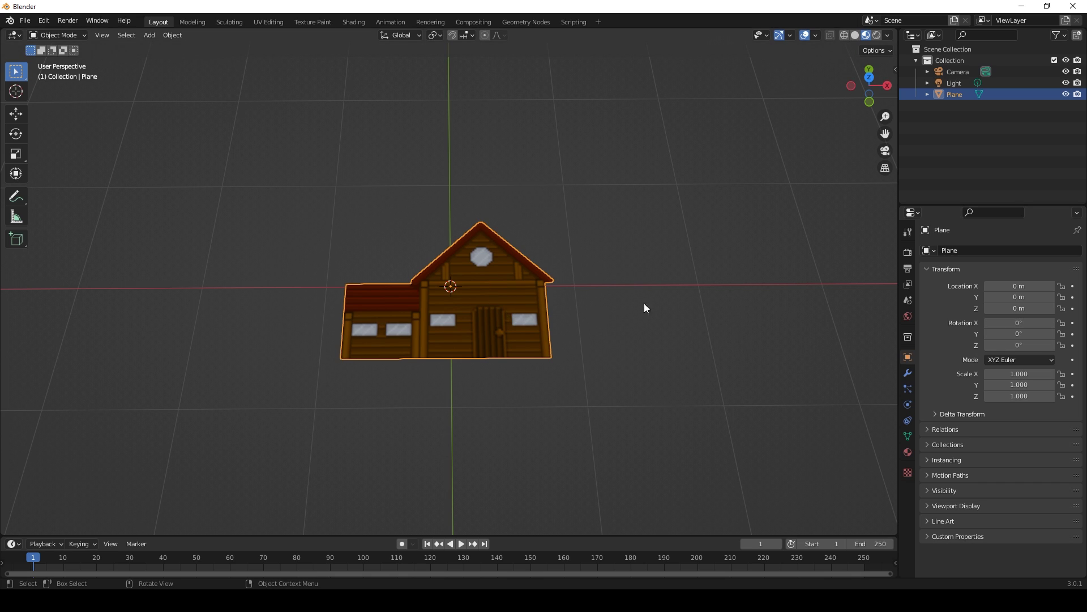
{"action": "left_click", "coordinate": [1012, 324]}
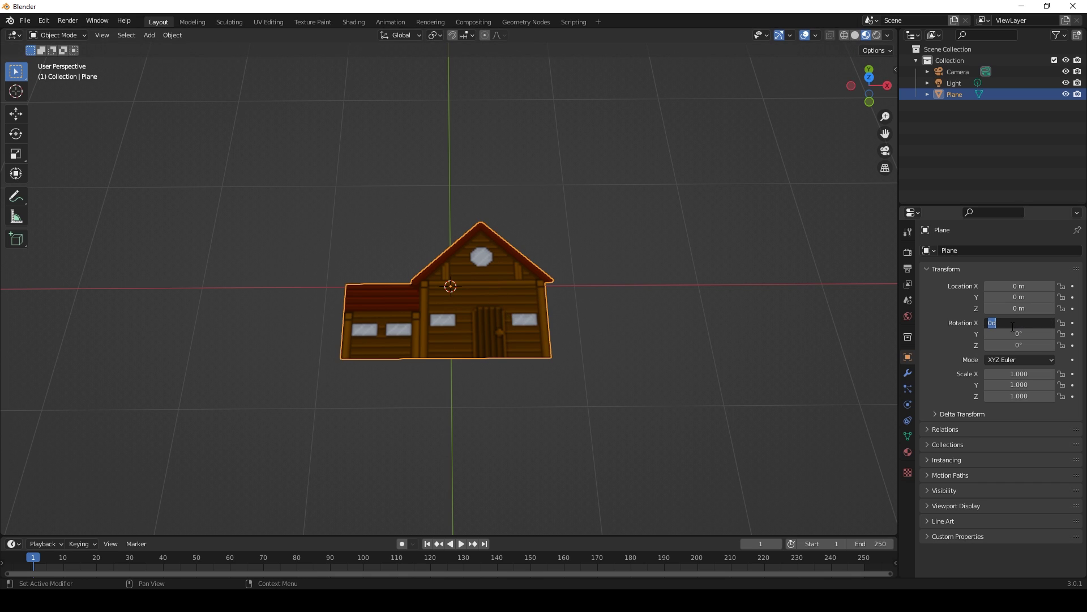
{"action": "type", "text": "90"}
{"action": "key", "text": "Return"}
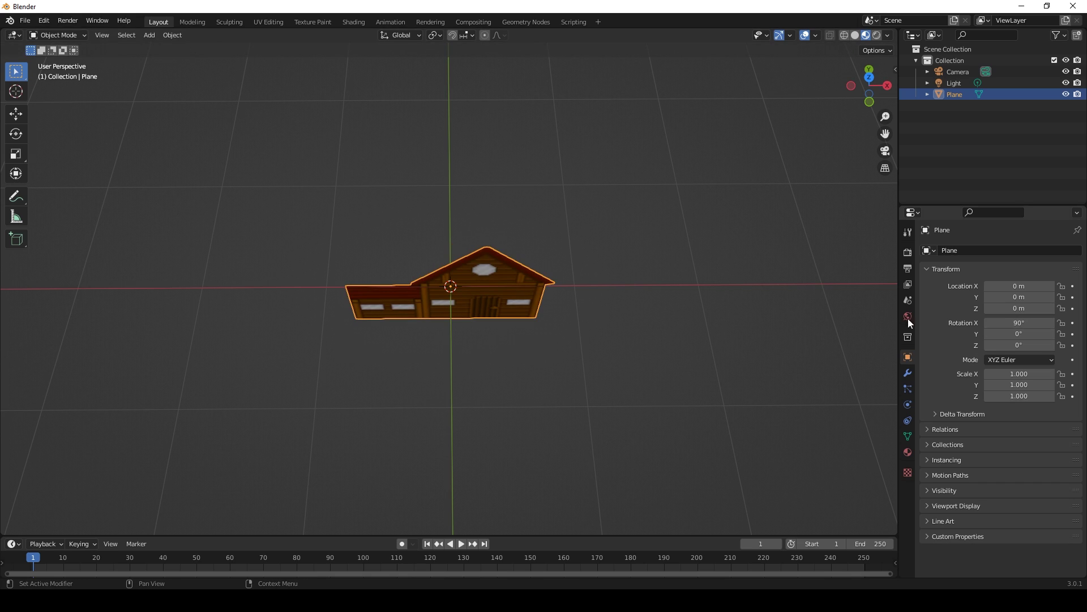
- Raise the house along Z above the grid and set its origin to the 3D cursor
{"action": "middle_click_drag", "start_coordinate": [512, 350], "coordinate": [493, 308]}
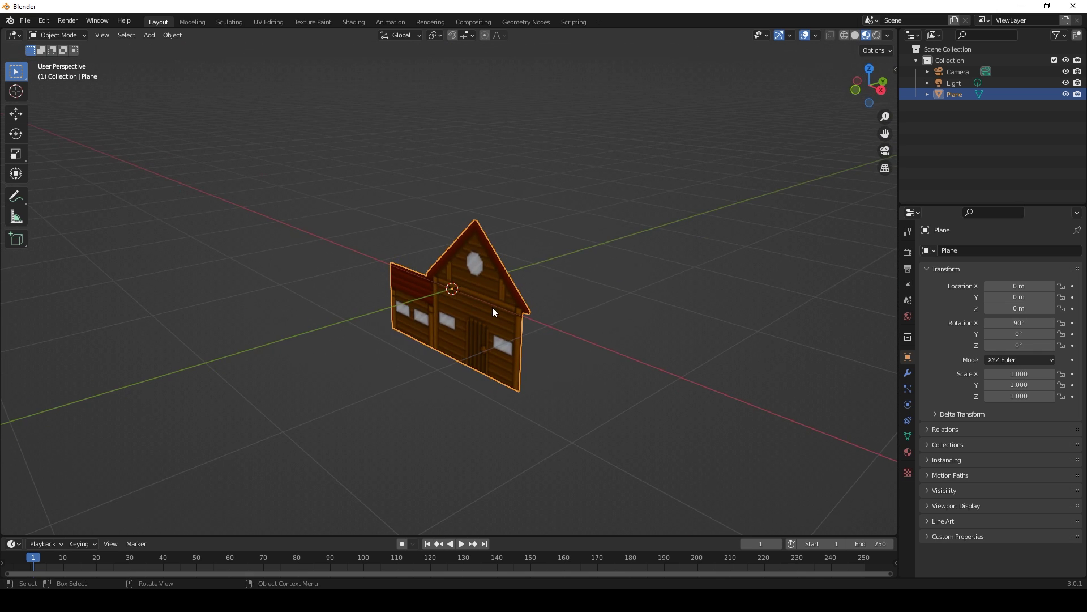
{"action": "left_click", "coordinate": [17, 114]}
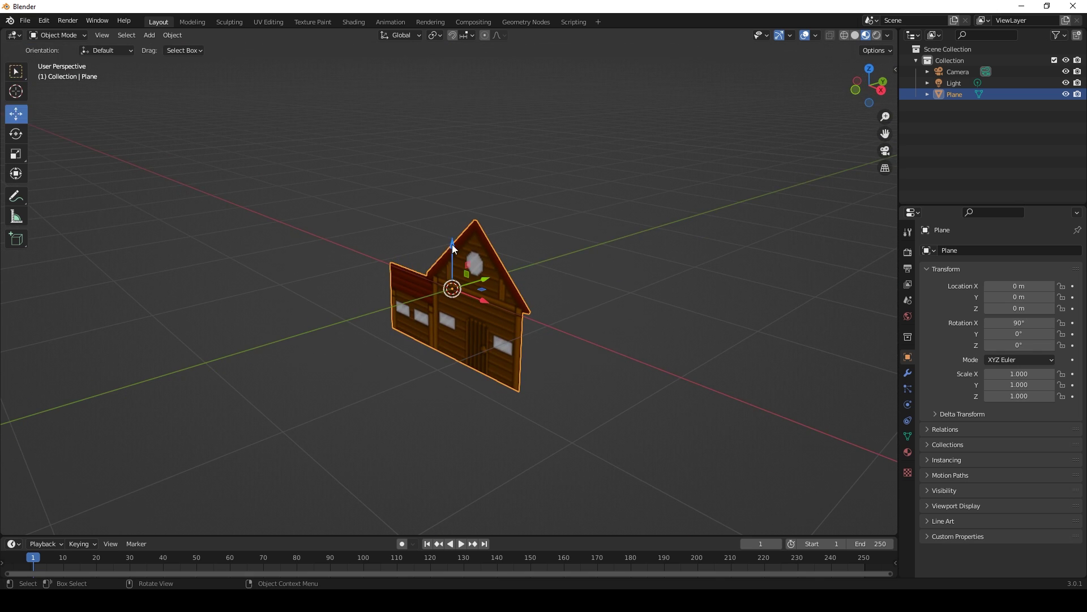
{"action": "left_click_drag", "start_coordinate": [452, 243], "coordinate": [472, 164]}
{"action": "middle_click_drag", "start_coordinate": [396, 259], "coordinate": [457, 260]}
{"action": "right_click", "coordinate": [457, 261]}
{"action": "mouse_move", "coordinate": [443, 303]}
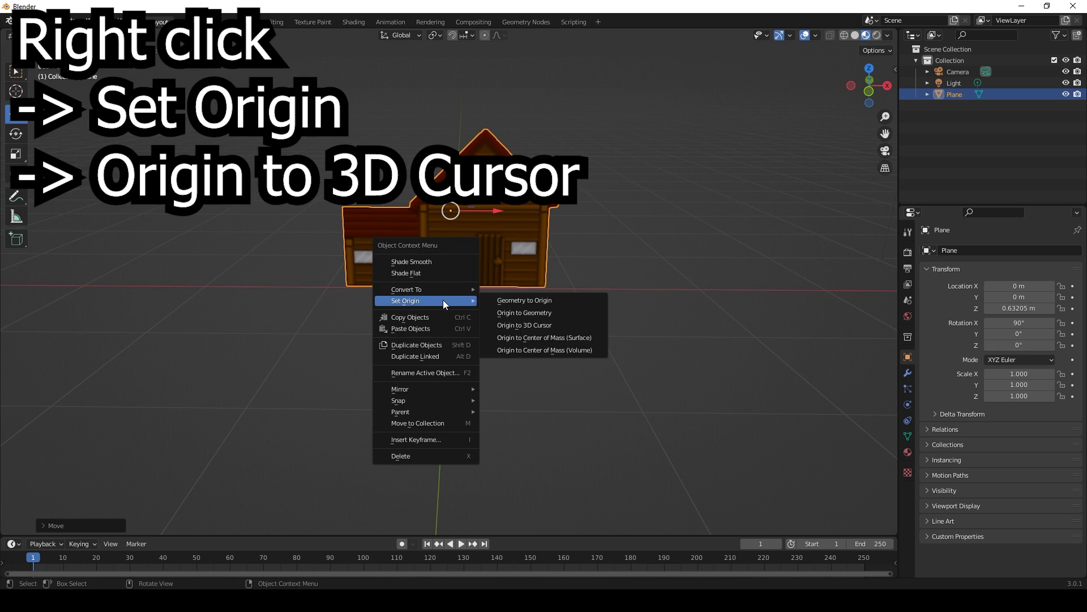
{"action": "left_click", "coordinate": [534, 325]}
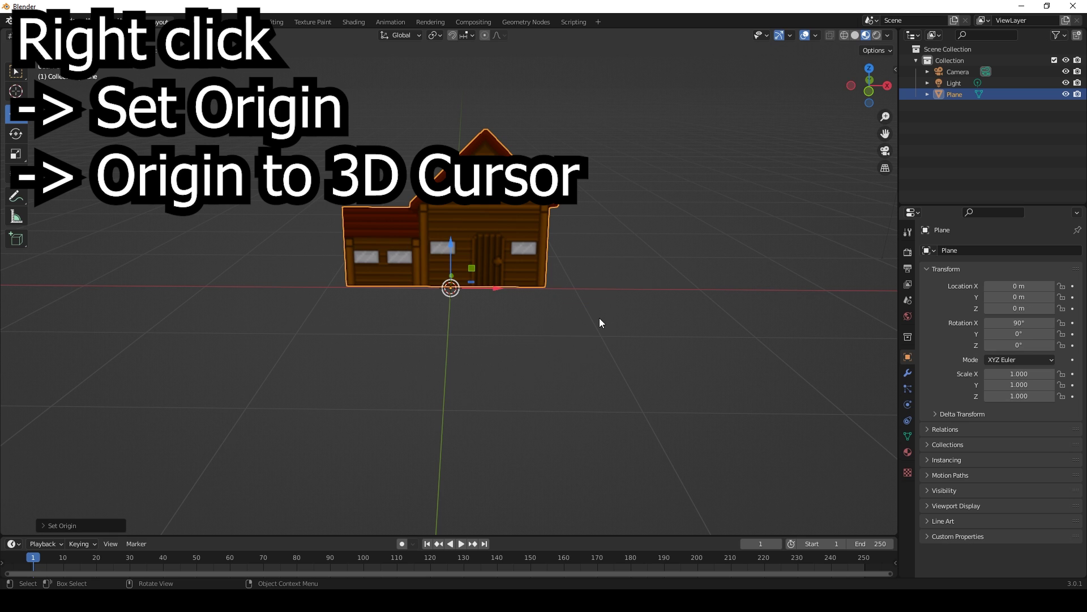
- Try sliding the house along Y, then undo to keep it centred
{"action": "middle_click_drag", "start_coordinate": [587, 325], "coordinate": [514, 299]}
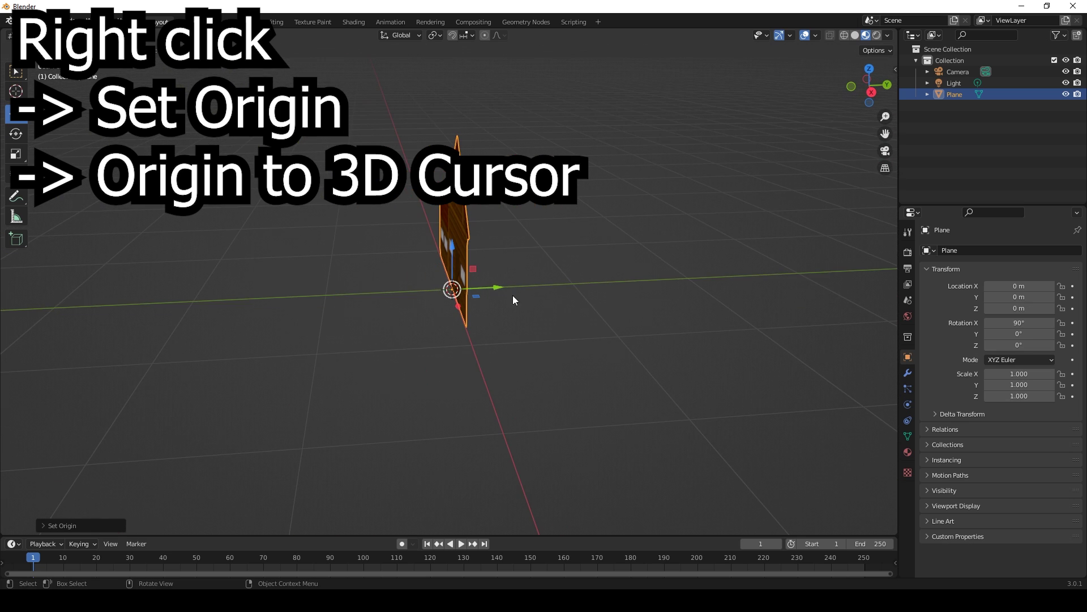
{"action": "left_click_drag", "start_coordinate": [500, 283], "coordinate": [688, 286]}
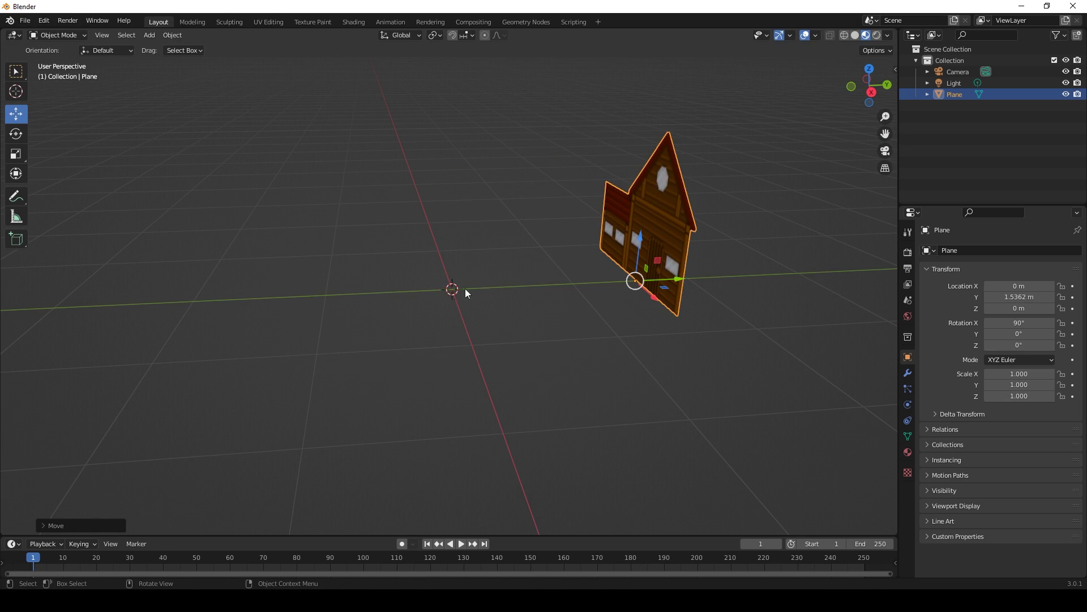
{"action": "key", "text": "ctrl+z"}
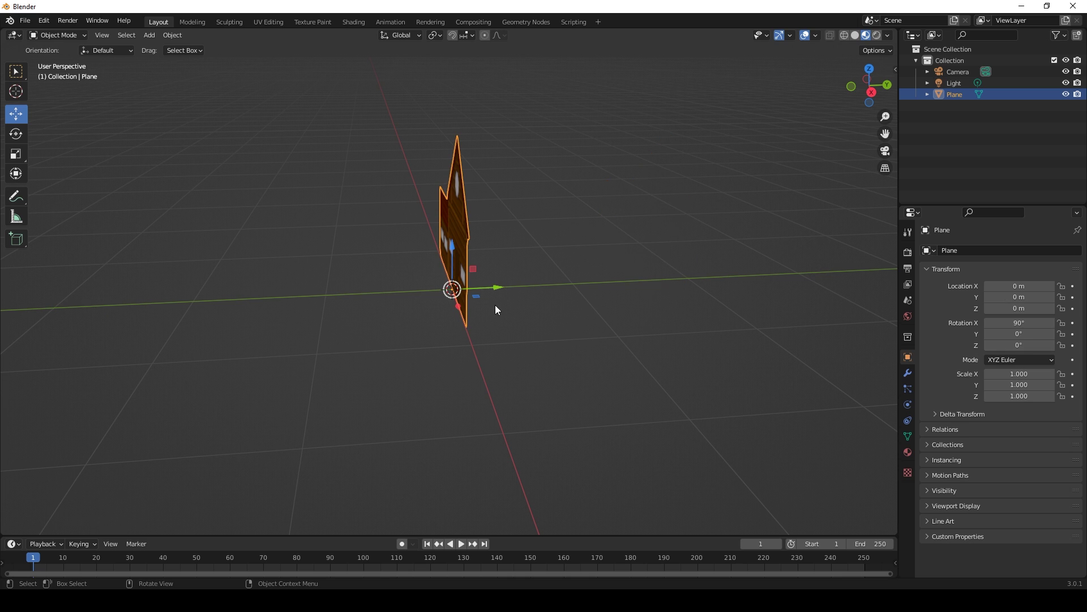
{"action": "middle_click_drag", "start_coordinate": [495, 304], "coordinate": [457, 341]}
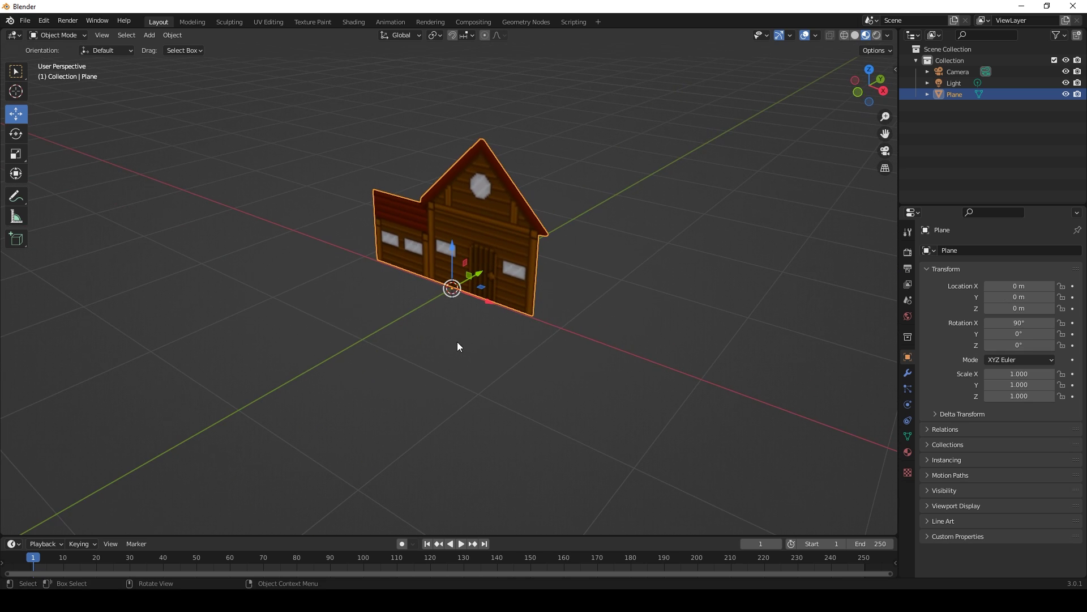
- Add a Solidify modifier to the house plane with 0.58 m thickness
{"action": "left_click", "coordinate": [907, 374]}
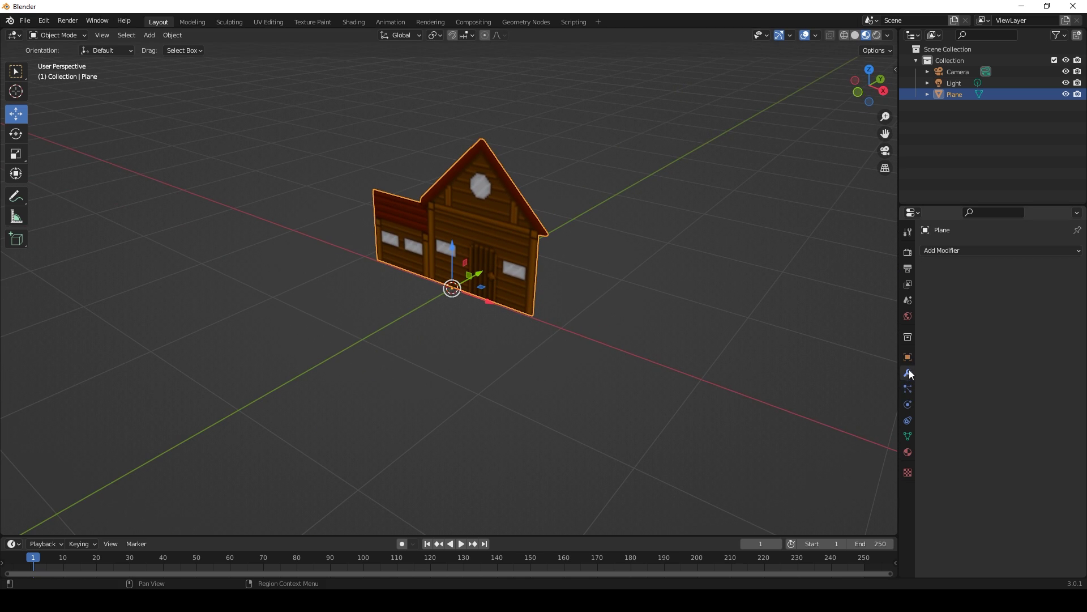
{"action": "left_click", "coordinate": [945, 250]}
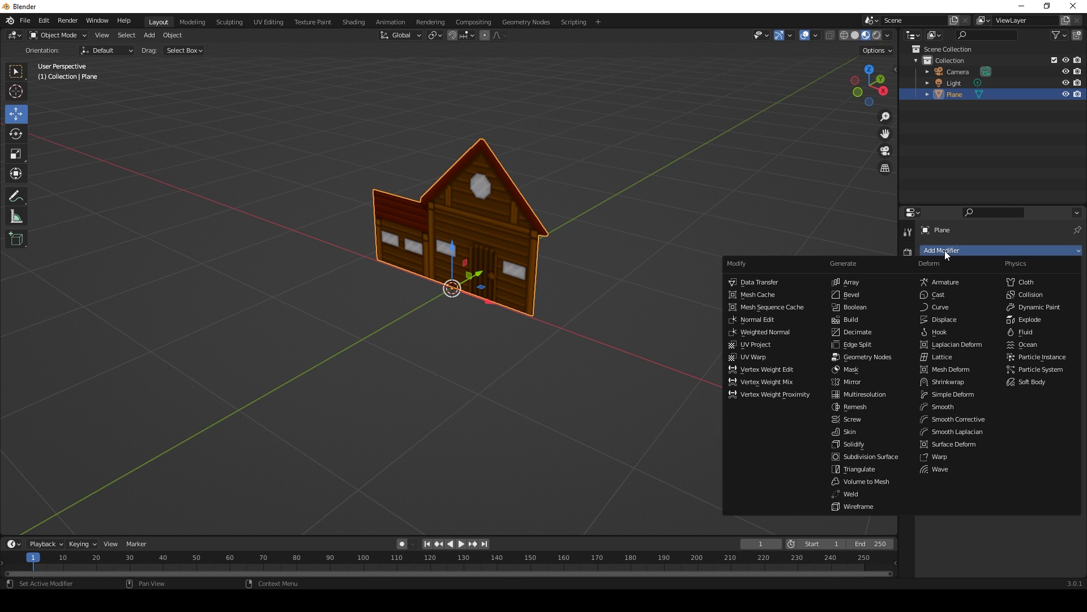
{"action": "left_click", "coordinate": [850, 444]}
{"action": "middle_click_drag", "start_coordinate": [637, 345], "coordinate": [601, 344]}
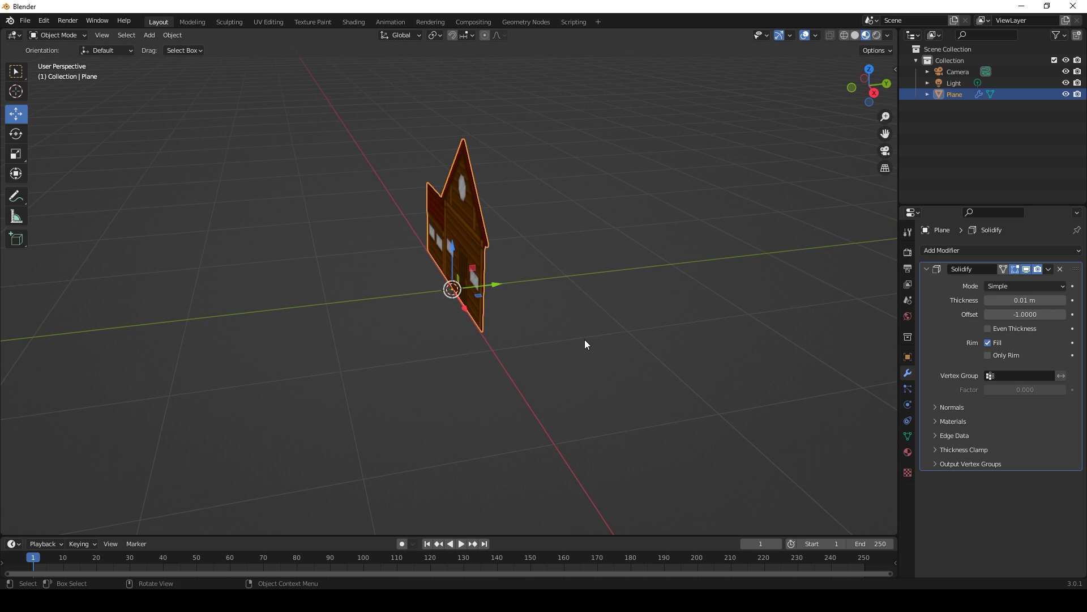
{"action": "left_click_drag", "start_coordinate": [996, 300], "coordinate": [1071, 300]}
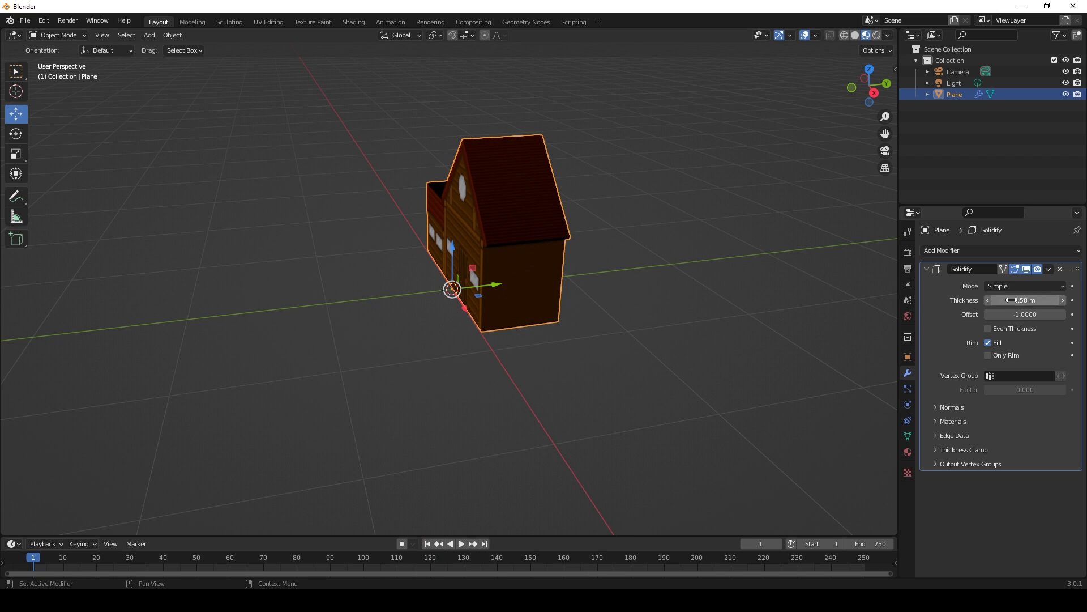
{"action": "middle_click_drag", "start_coordinate": [378, 305], "coordinate": [466, 298]}
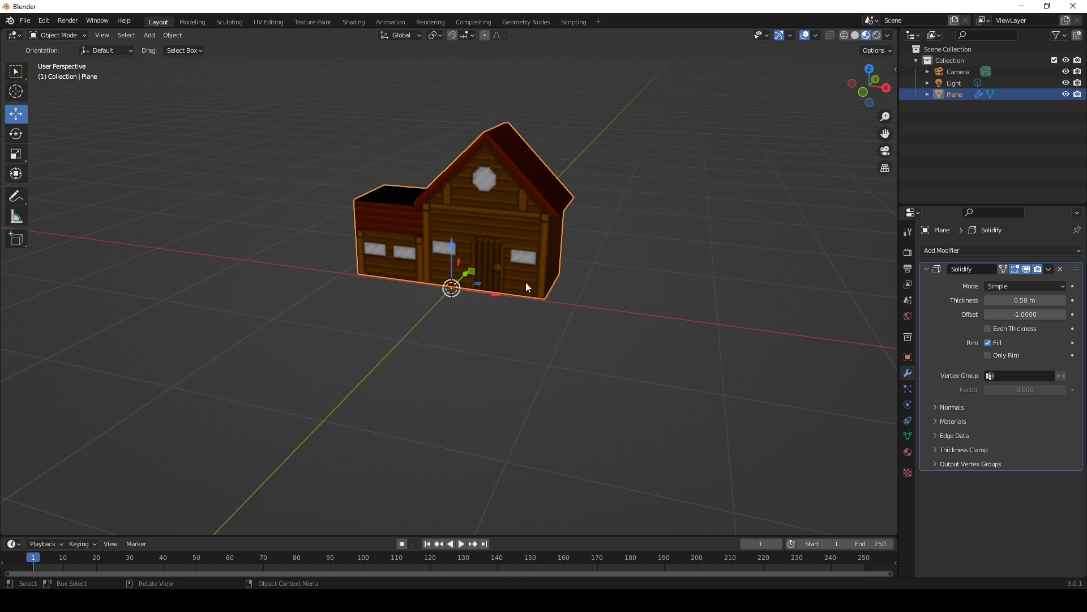
{"action": "left_click", "coordinate": [1049, 269]}
- Apply the Solidify modifier and enter Edit Mode facing the house front
{"action": "left_click", "coordinate": [1009, 277]}
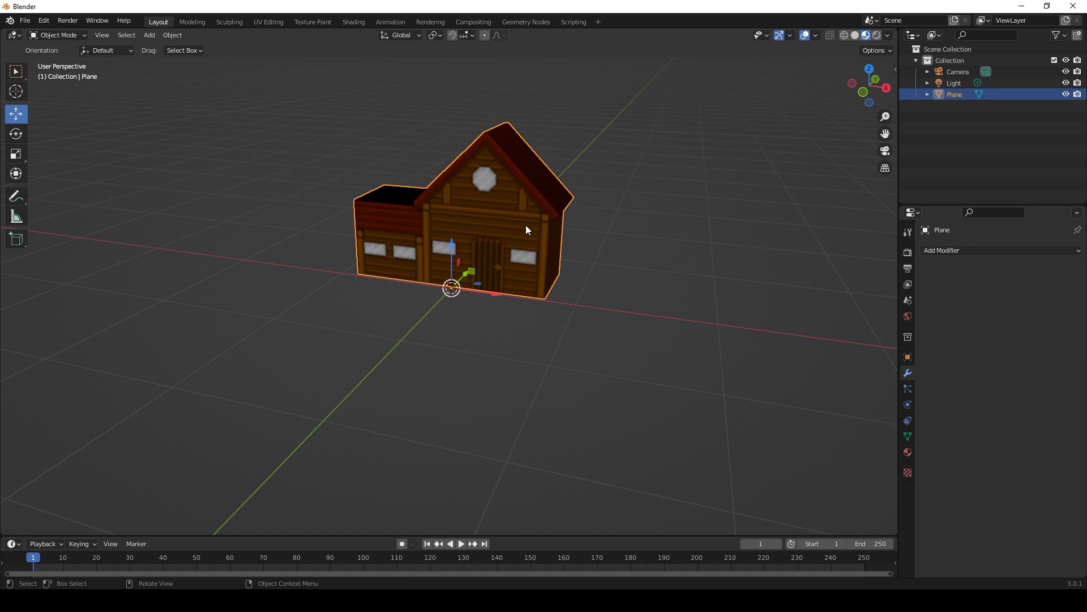
{"action": "key", "text": "Tab"}
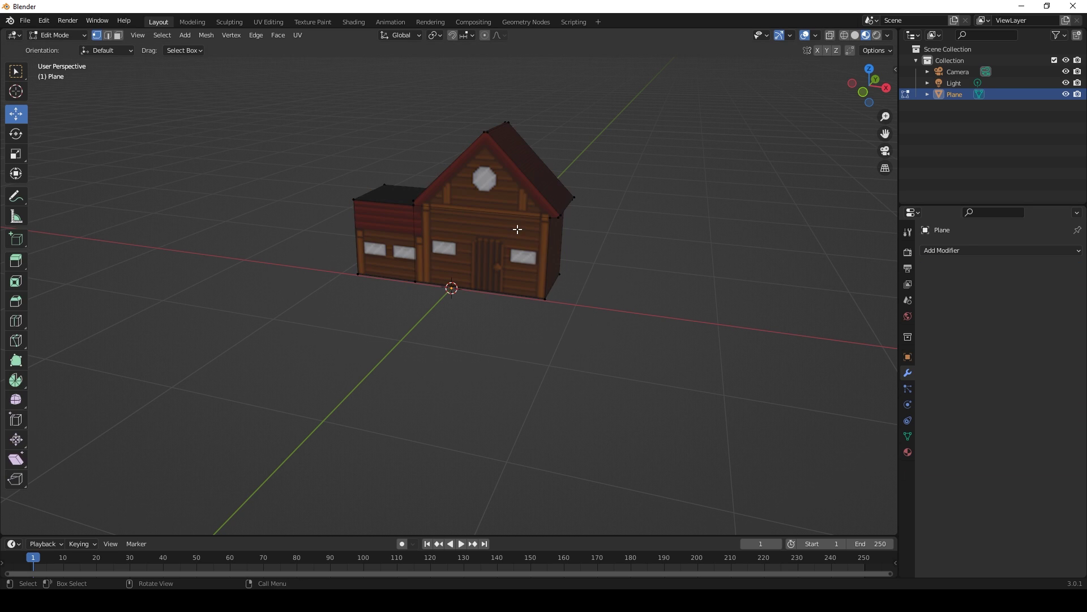
{"action": "middle_click_drag", "start_coordinate": [406, 197], "coordinate": [453, 155]}
{"action": "scroll", "coordinate": [453, 155], "scroll_direction": "up", "scroll_amount": 3}
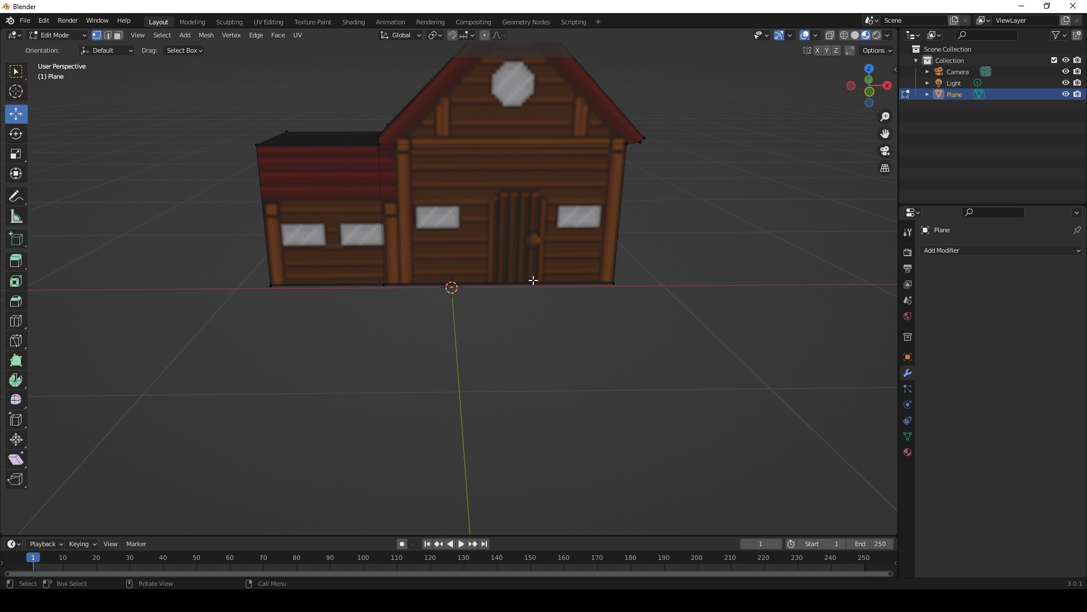
{"action": "middle_click_drag", "start_coordinate": [515, 206], "coordinate": [141, 168]}
{"action": "middle_click_drag", "start_coordinate": [486, 279], "coordinate": [400, 287]}
{"action": "scroll", "coordinate": [401, 288], "scroll_direction": "up", "scroll_amount": 3}
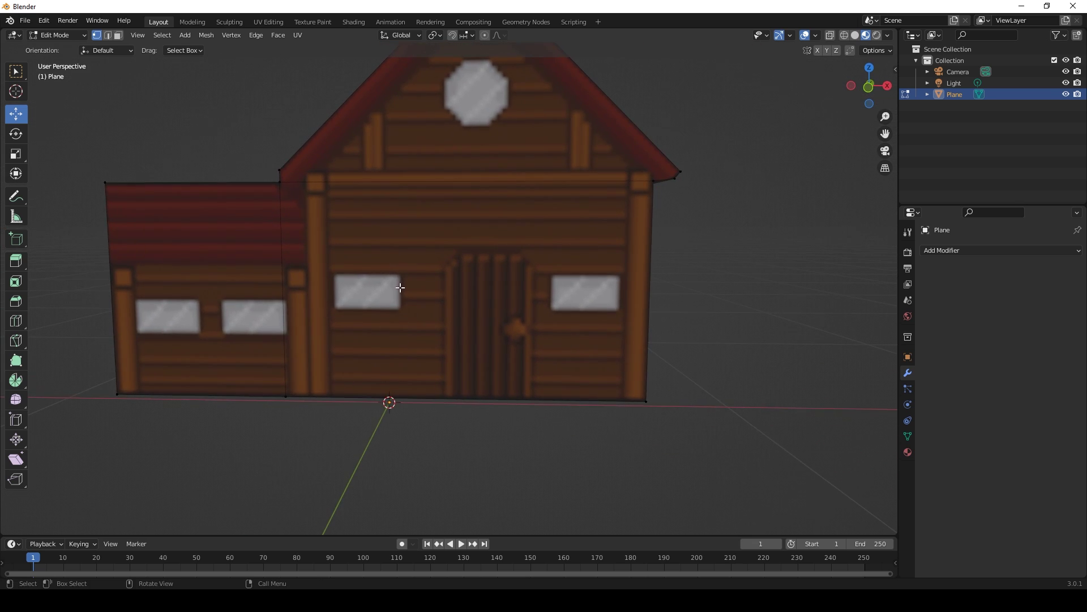
- Knife-cut a rectangle around the left front window and select the new window face
{"action": "left_click", "coordinate": [16, 339]}
{"action": "left_click", "coordinate": [331, 273]}
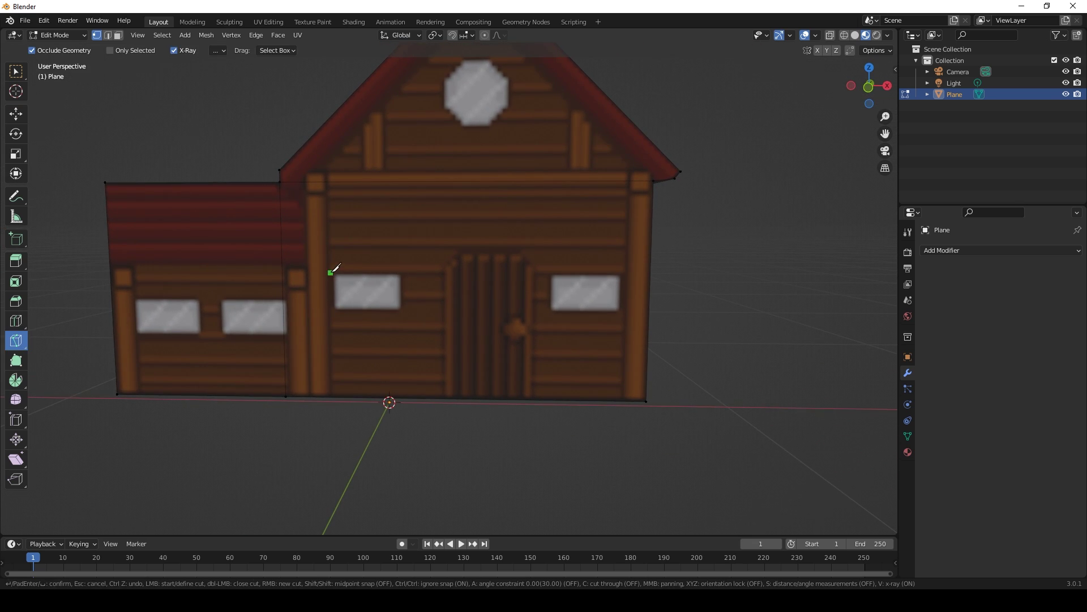
{"action": "left_click", "coordinate": [331, 309]}
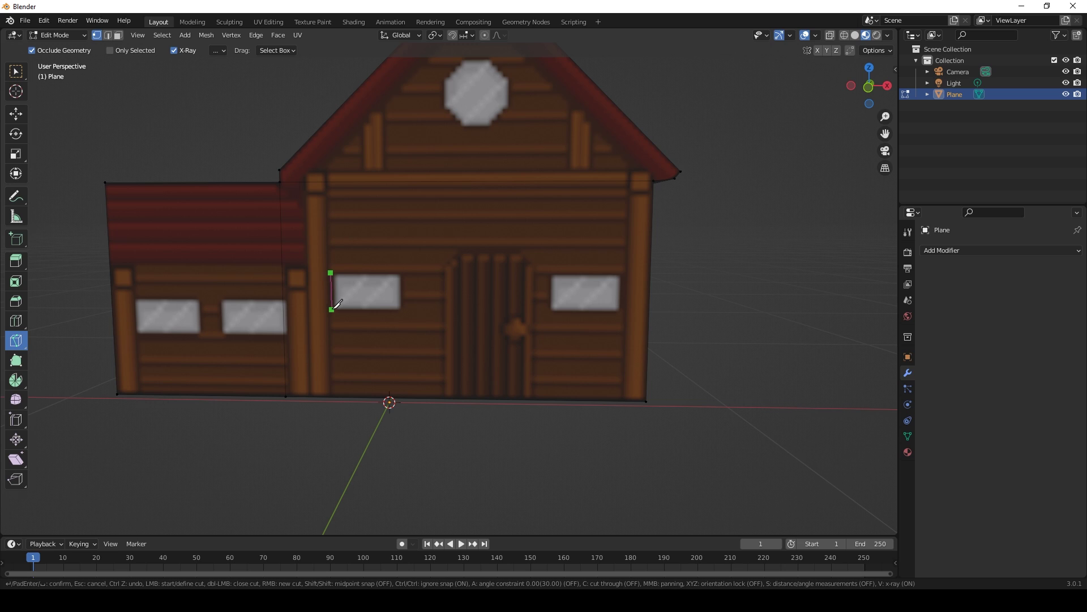
{"action": "left_click", "coordinate": [400, 309]}
{"action": "left_click", "coordinate": [401, 270]}
{"action": "left_click", "coordinate": [332, 272]}
{"action": "key", "text": "Return"}
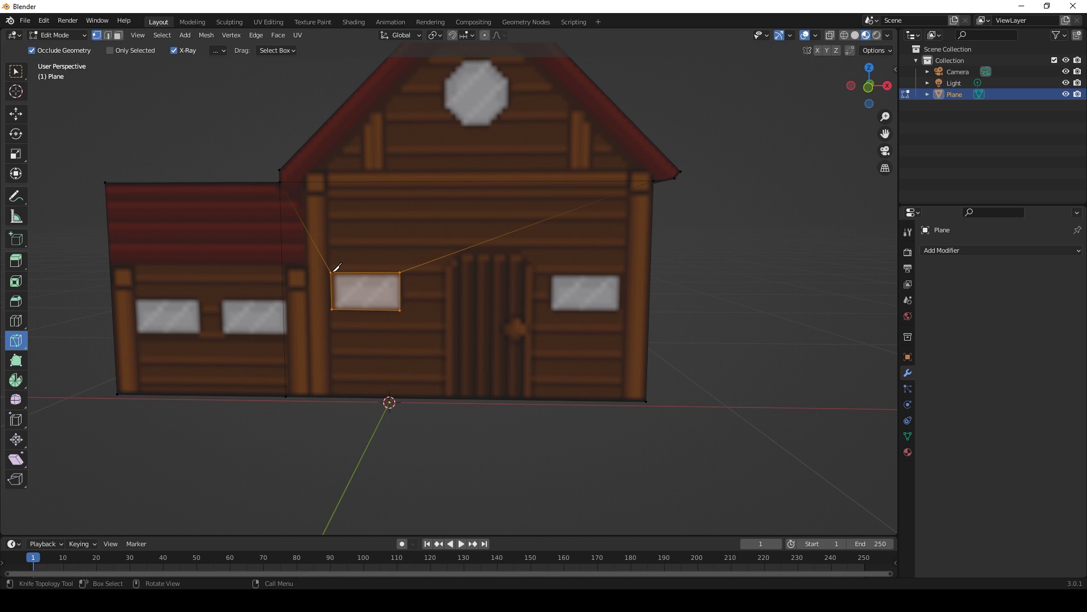
{"action": "left_click", "coordinate": [118, 35]}
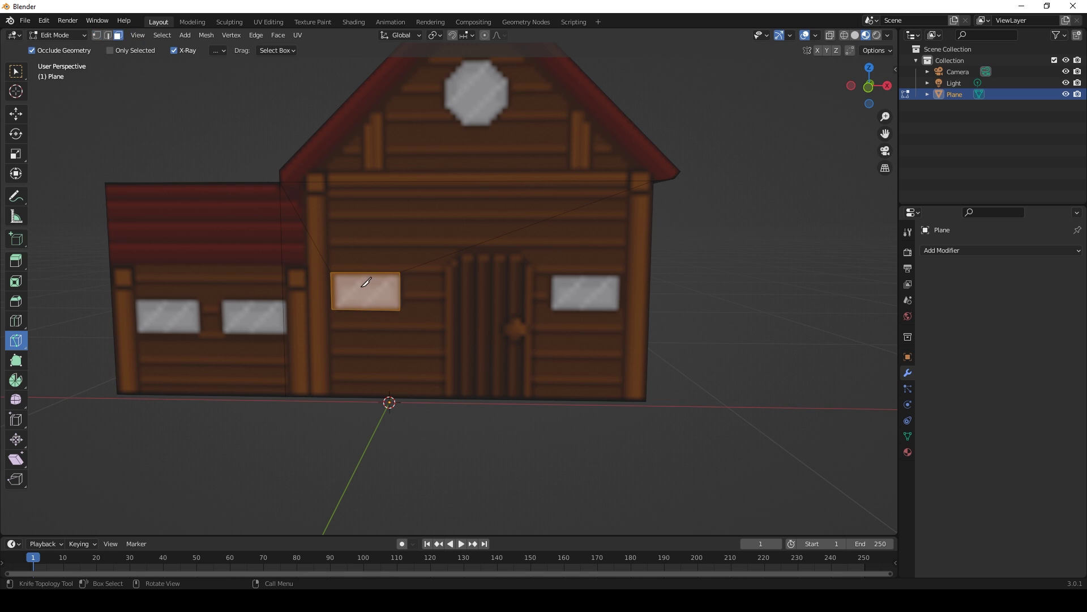
{"action": "left_click", "coordinate": [16, 71]}
{"action": "left_click", "coordinate": [390, 287]}
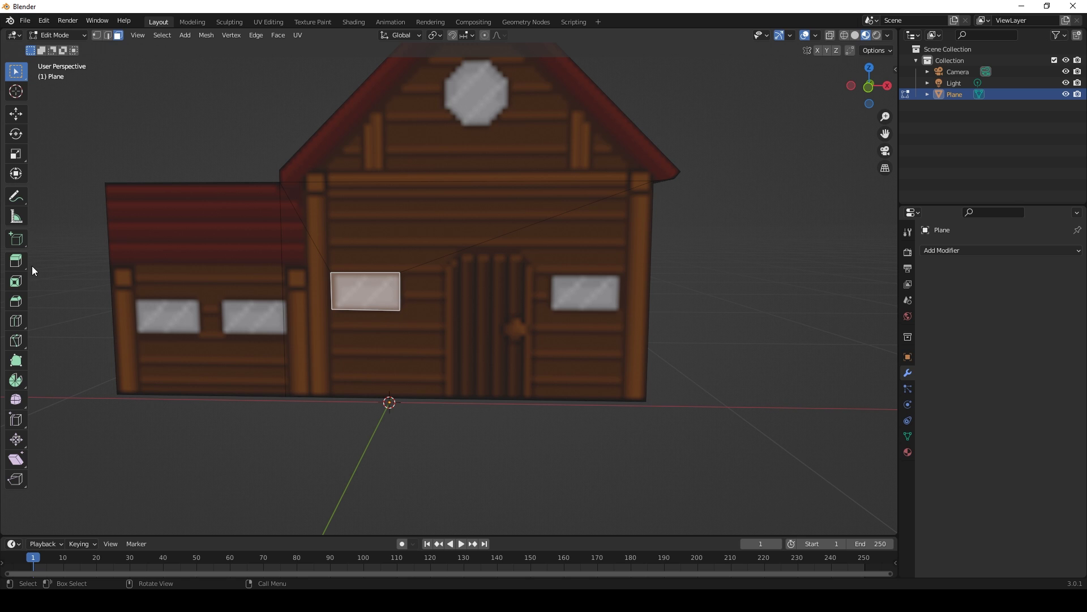
- Extrude the window face about 0.024 m outward from the wall, then deselect it
{"action": "left_click", "coordinate": [15, 261]}
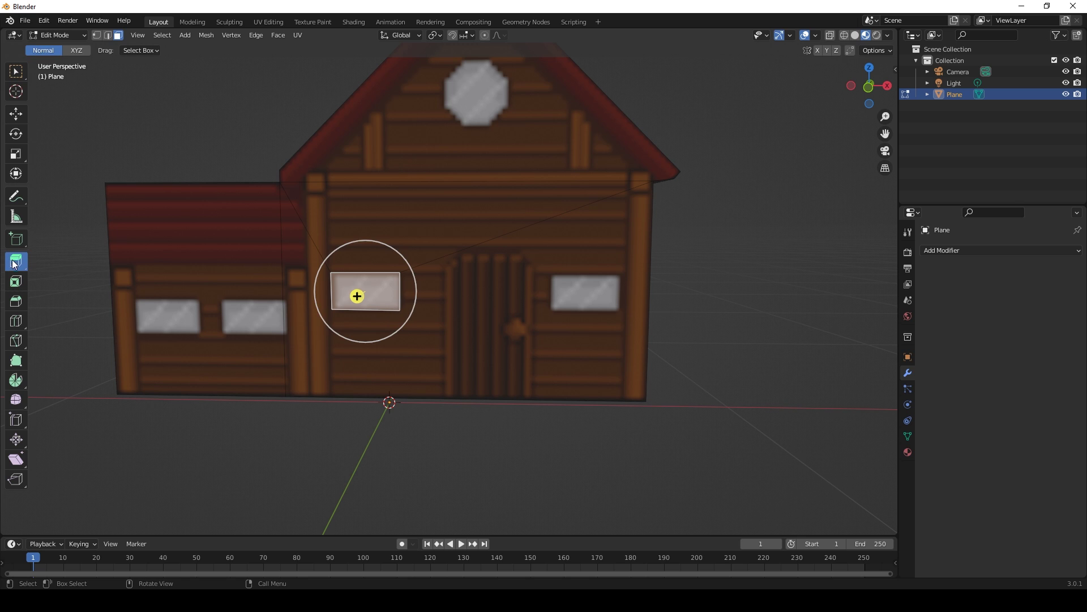
{"action": "middle_click_drag", "start_coordinate": [352, 296], "coordinate": [322, 301]}
{"action": "left_click_drag", "start_coordinate": [323, 301], "coordinate": [316, 304]}
{"action": "middle_click_drag", "start_coordinate": [284, 440], "coordinate": [376, 395]}
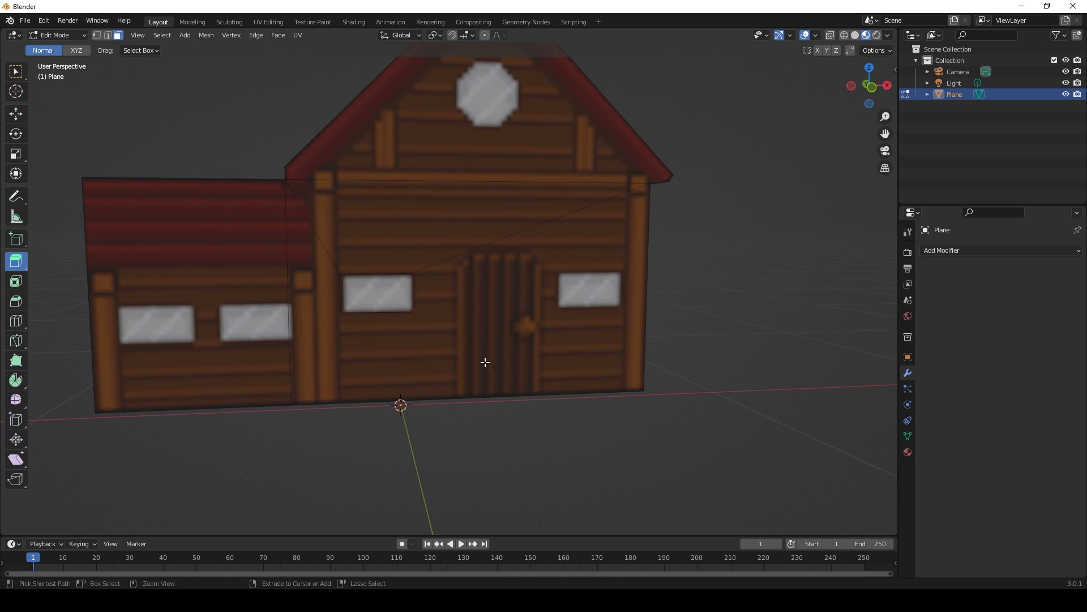
{"action": "middle_click_drag", "start_coordinate": [484, 363], "coordinate": [376, 362], "text": "ctrl"}
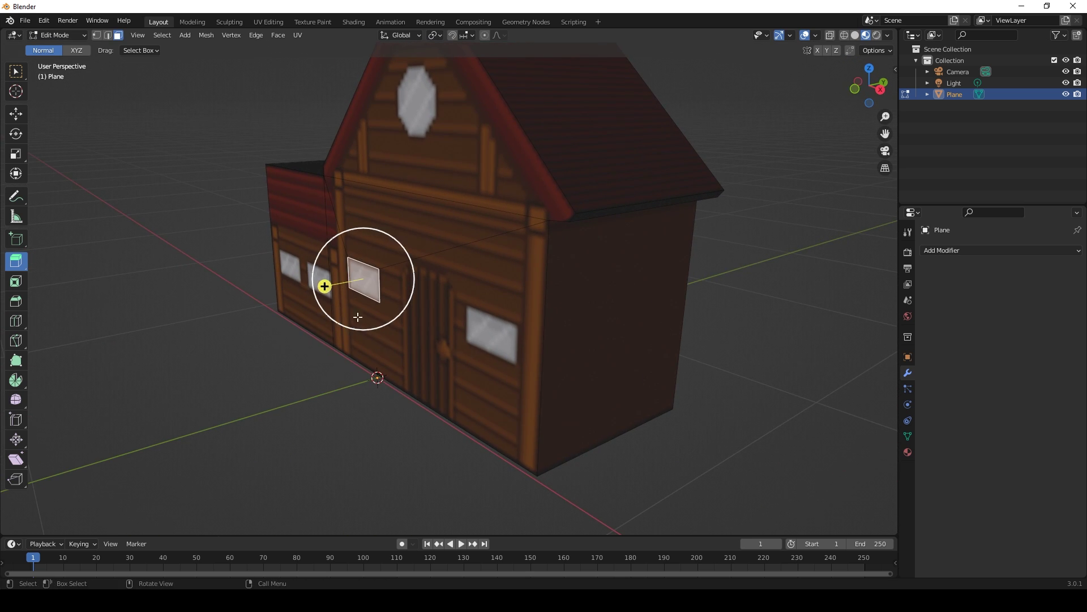
{"action": "left_click_drag", "start_coordinate": [329, 286], "coordinate": [329, 286]}
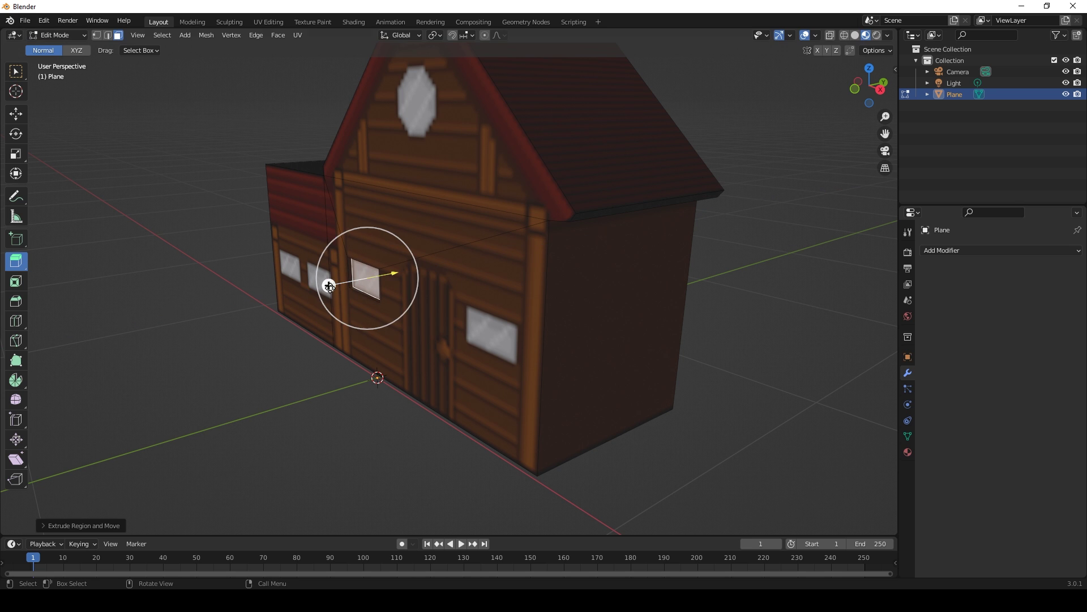
{"action": "left_click", "coordinate": [267, 400]}
- Return to Object Mode with the finished house deselected on the grid
{"action": "middle_click_drag", "start_coordinate": [339, 351], "coordinate": [359, 276]}
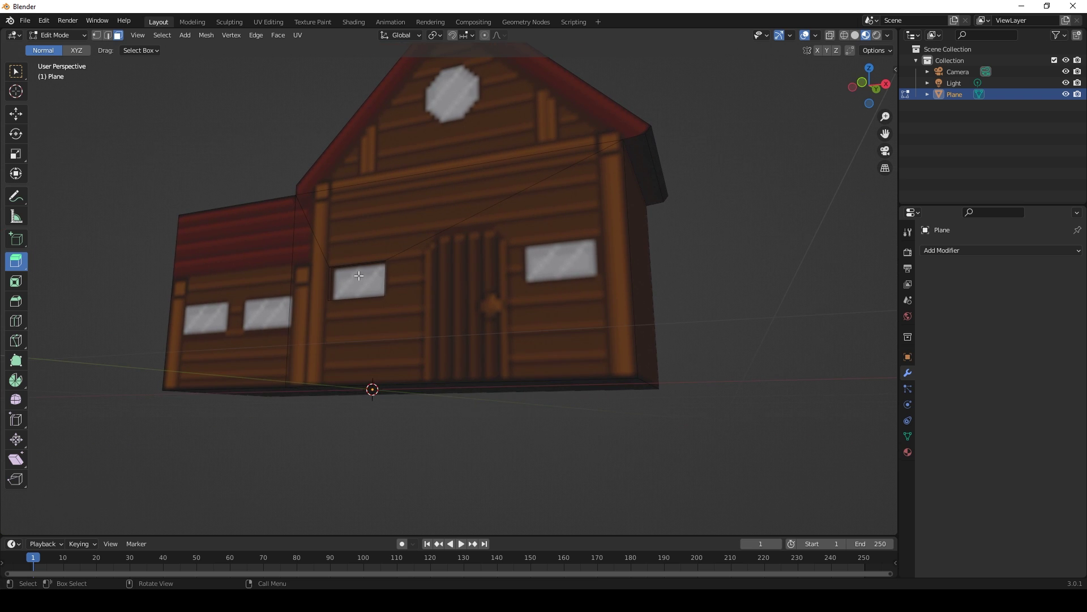
{"action": "middle_click_drag", "start_coordinate": [355, 318], "coordinate": [427, 355]}
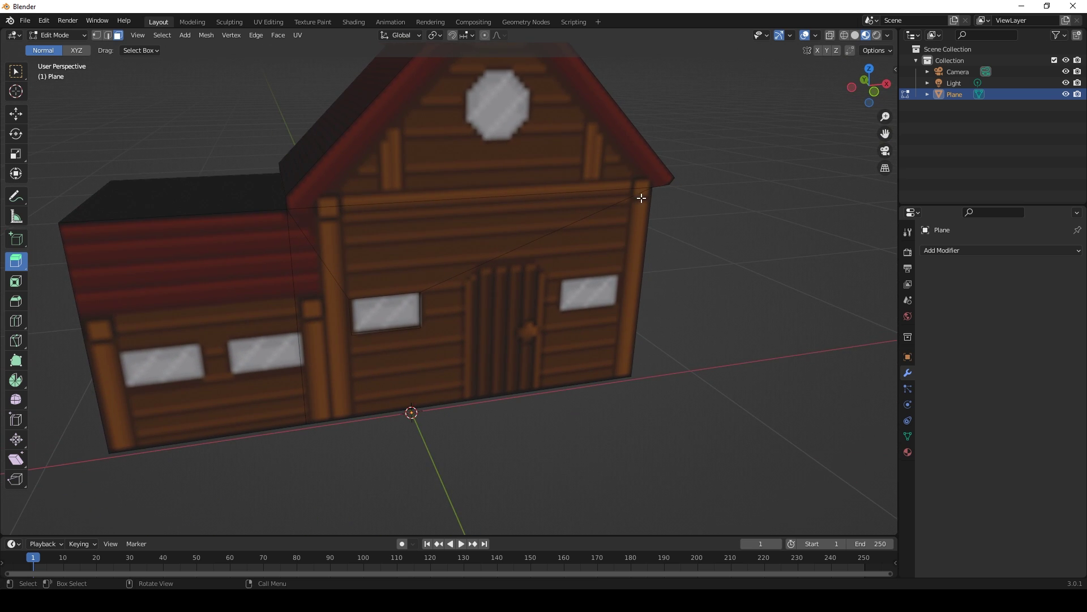
{"action": "scroll", "coordinate": [546, 304], "scroll_direction": "down", "scroll_amount": 4}
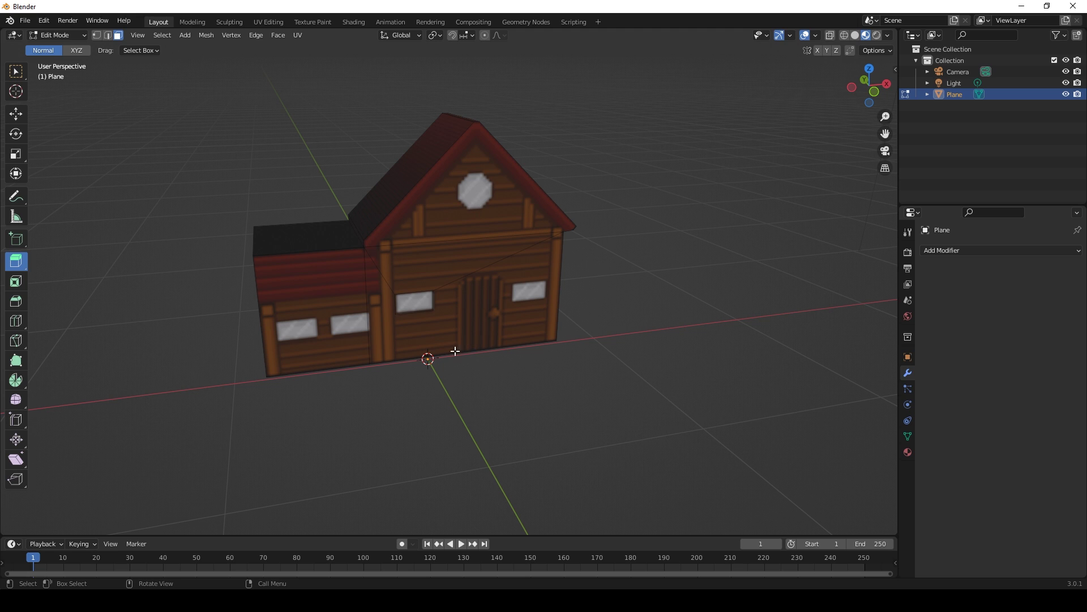
{"action": "scroll", "coordinate": [470, 280], "scroll_direction": "up", "scroll_amount": 3}
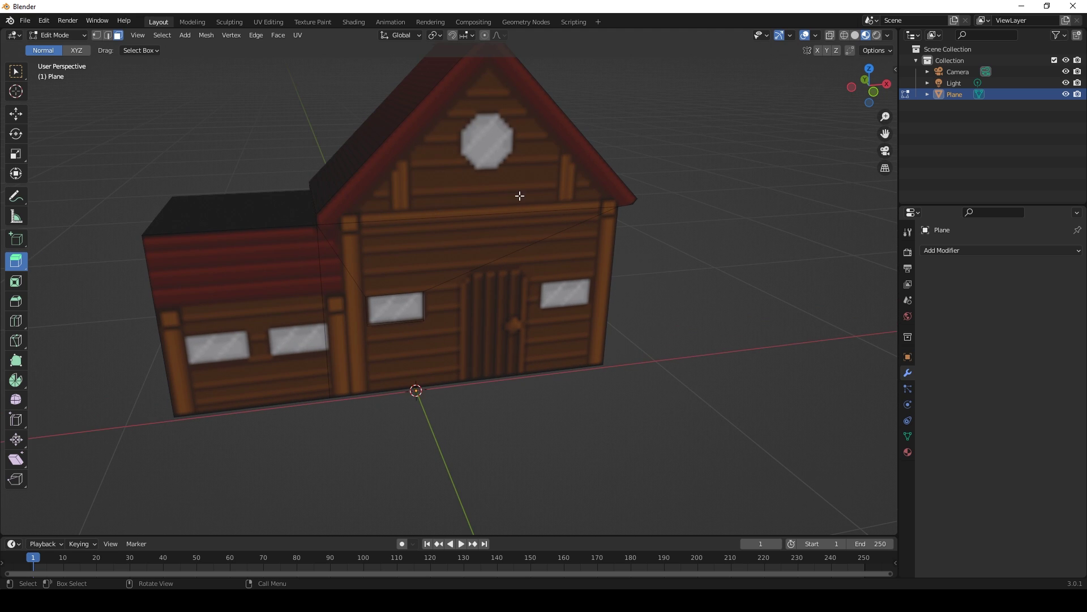
{"action": "key", "text": "Tab"}
{"action": "left_click", "coordinate": [651, 351]}
{"action": "middle_click_drag", "start_coordinate": [651, 351], "coordinate": [469, 308]}
{"action": "scroll", "coordinate": [486, 307], "scroll_direction": "down", "scroll_amount": 4}
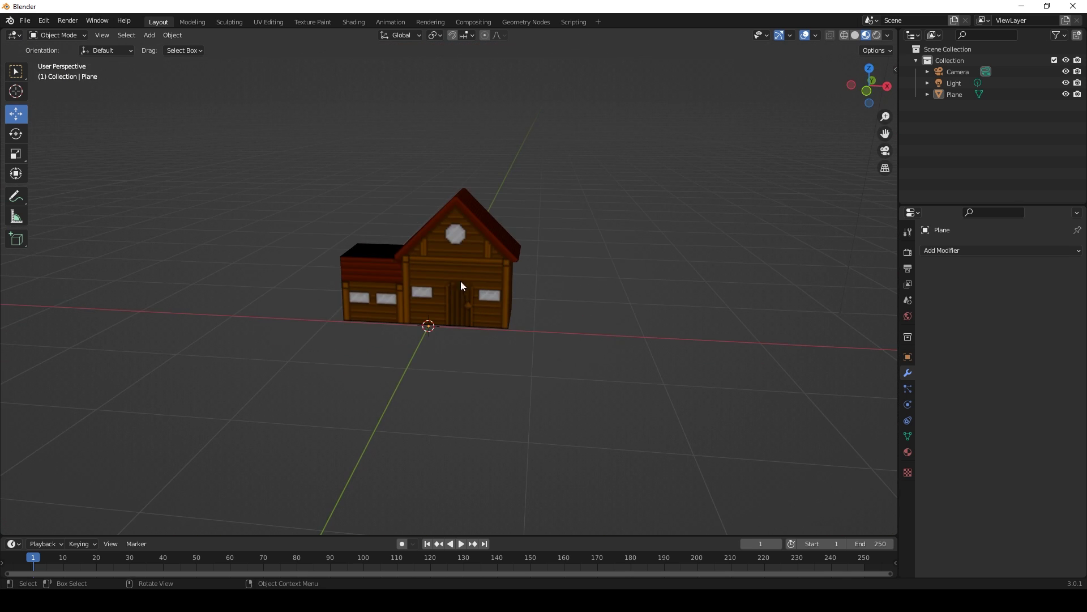
- Hide the house via its Outliner eye icon and add Plane.001 from Add > Mesh
{"action": "left_click", "coordinate": [1065, 94]}
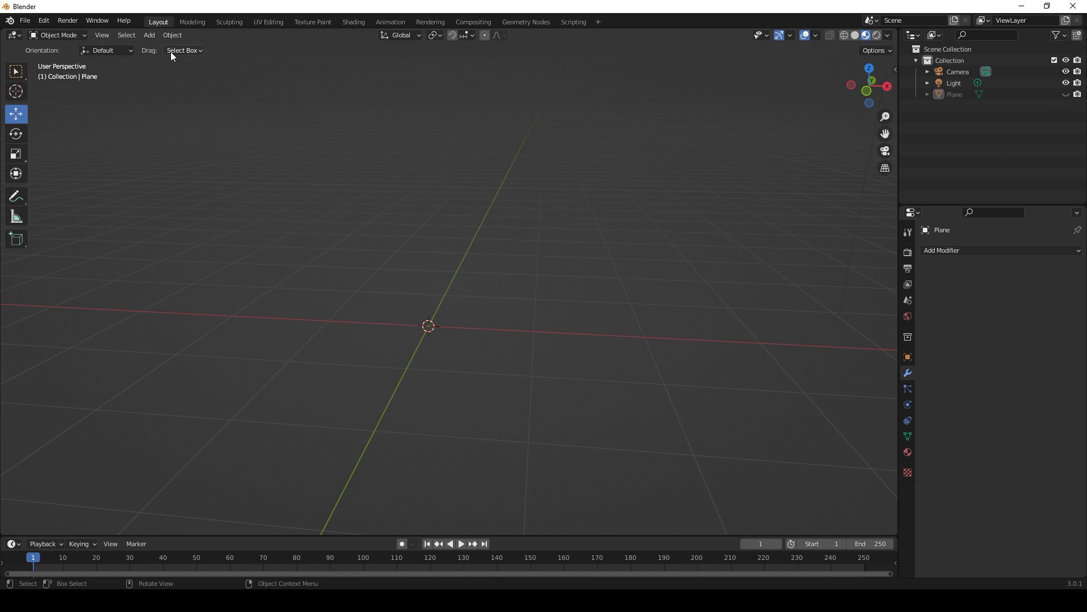
{"action": "left_click", "coordinate": [152, 36]}
{"action": "mouse_move", "coordinate": [159, 48]}
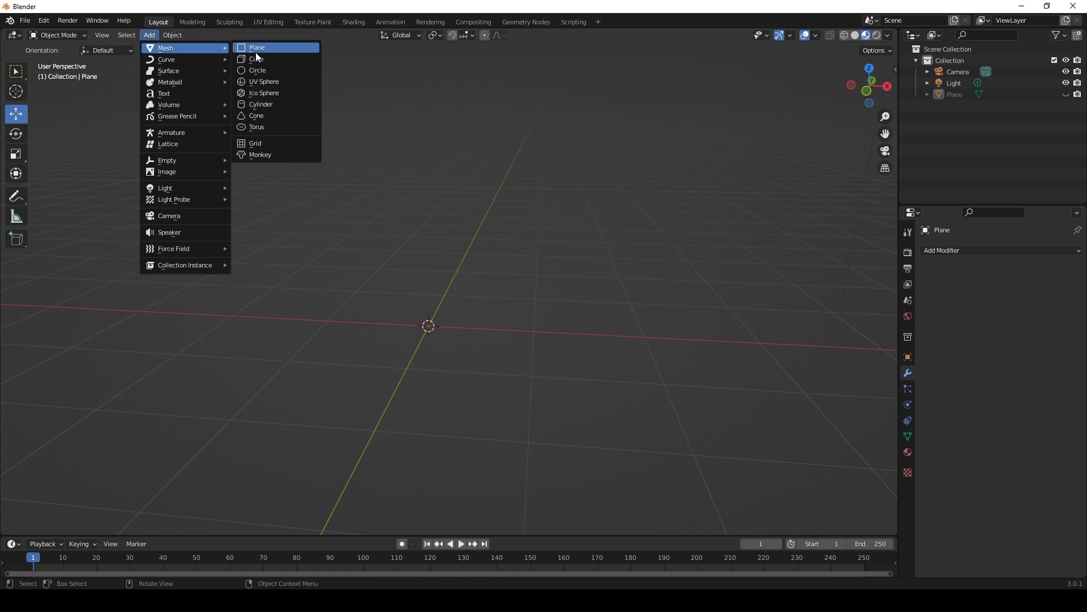
{"action": "left_click", "coordinate": [256, 51]}
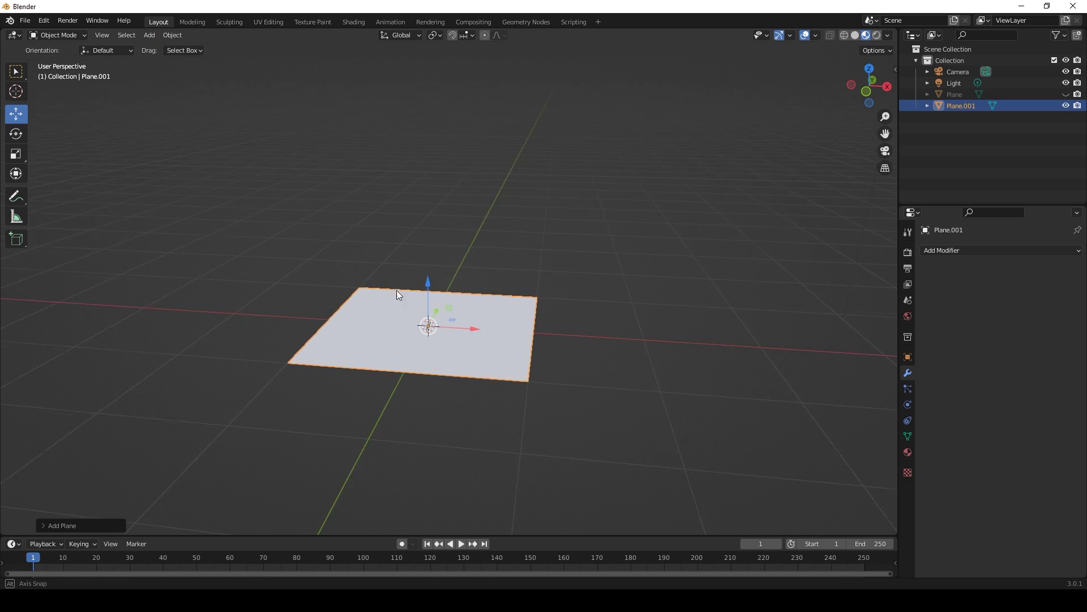
{"action": "middle_click_drag", "start_coordinate": [397, 290], "coordinate": [504, 402]}
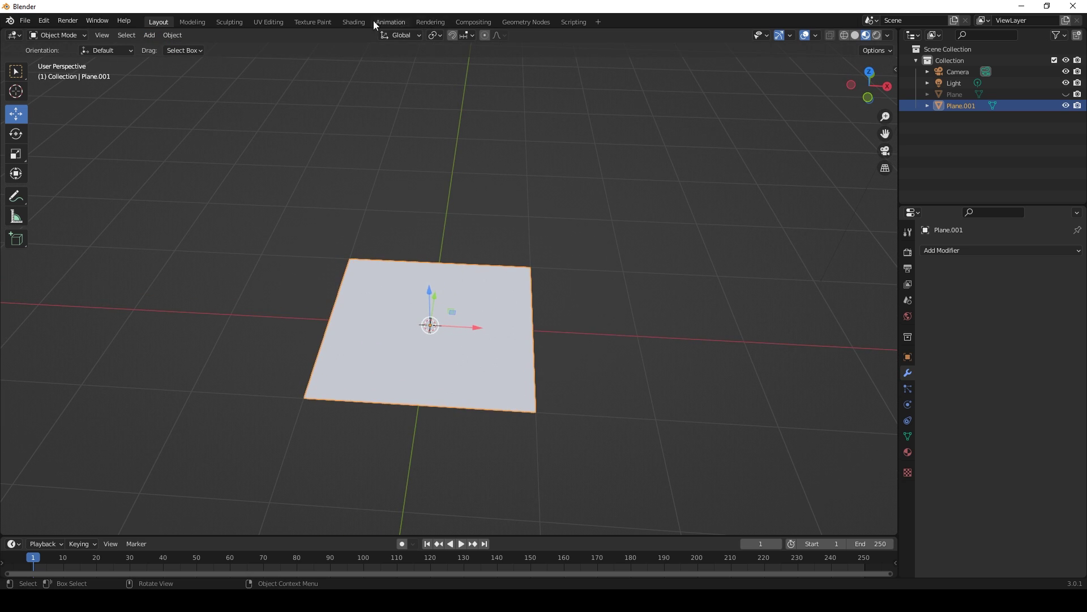
- Create a new material named Wall for the plane in the Shading workspace
{"action": "left_click", "coordinate": [354, 23]}
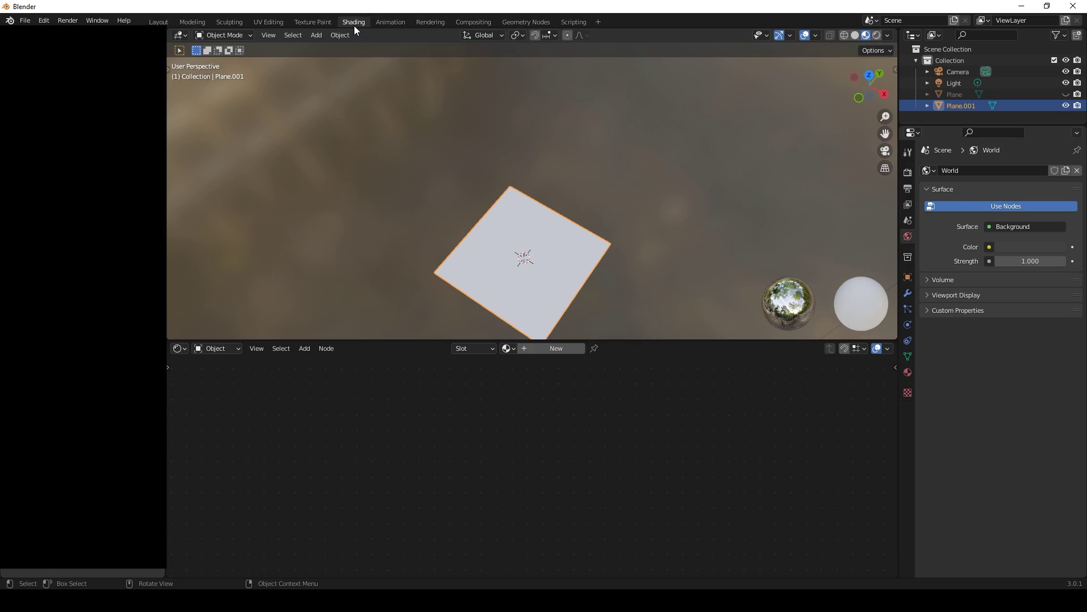
{"action": "left_click", "coordinate": [551, 349]}
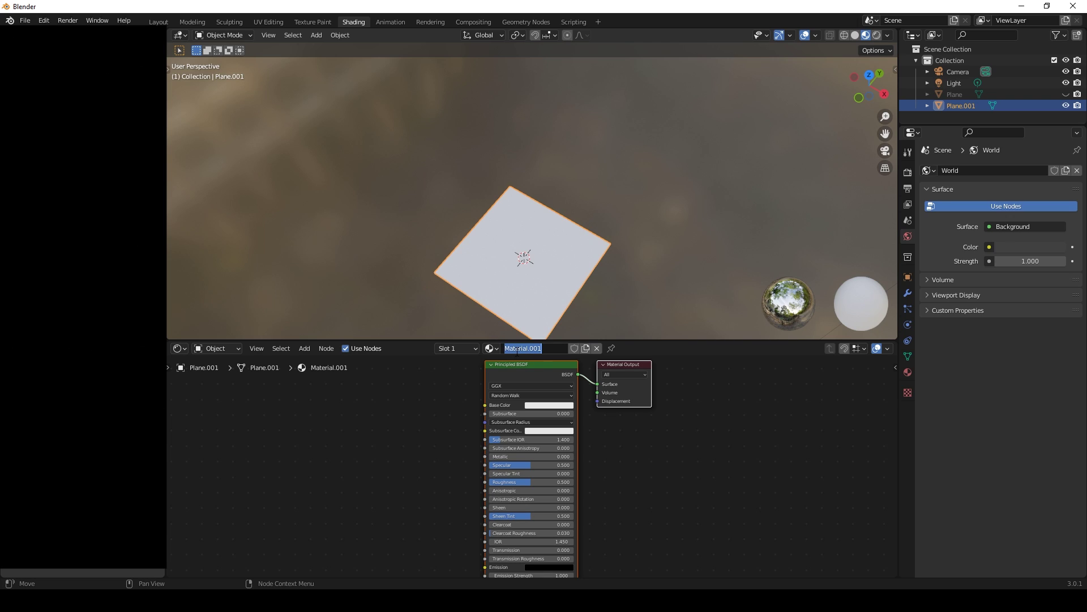
{"action": "type", "text": "Wall"}
{"action": "key", "text": "Return"}
- Add an Image Texture node feeding Base Color and load Wall_1.png from the project folder
{"action": "left_click", "coordinate": [306, 352]}
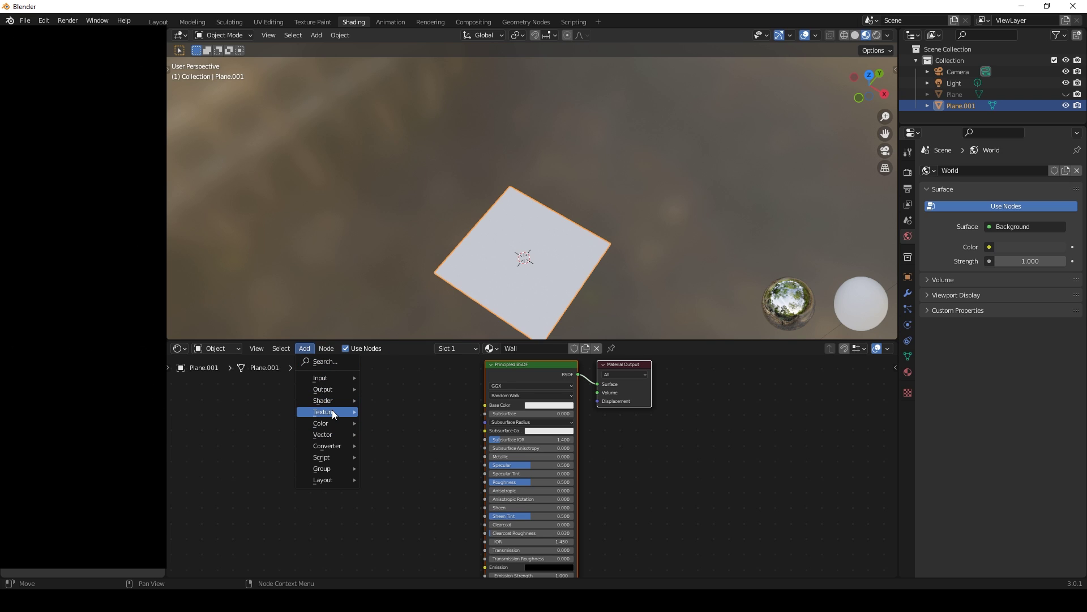
{"action": "mouse_move", "coordinate": [332, 409]}
{"action": "left_click", "coordinate": [387, 317]}
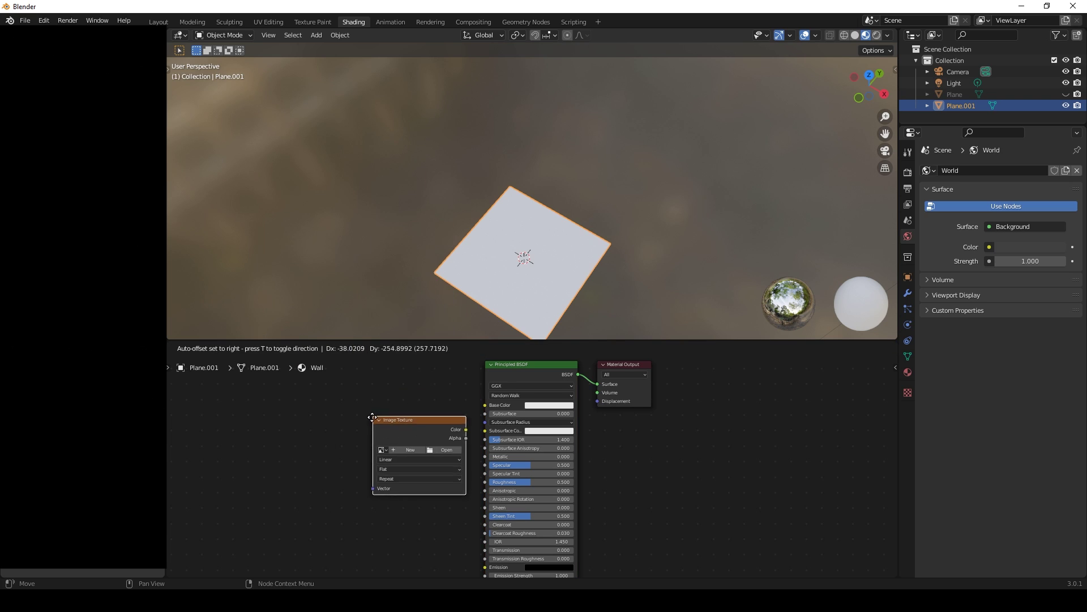
{"action": "left_click", "coordinate": [321, 402]}
{"action": "left_click_drag", "start_coordinate": [413, 411], "coordinate": [417, 411]}
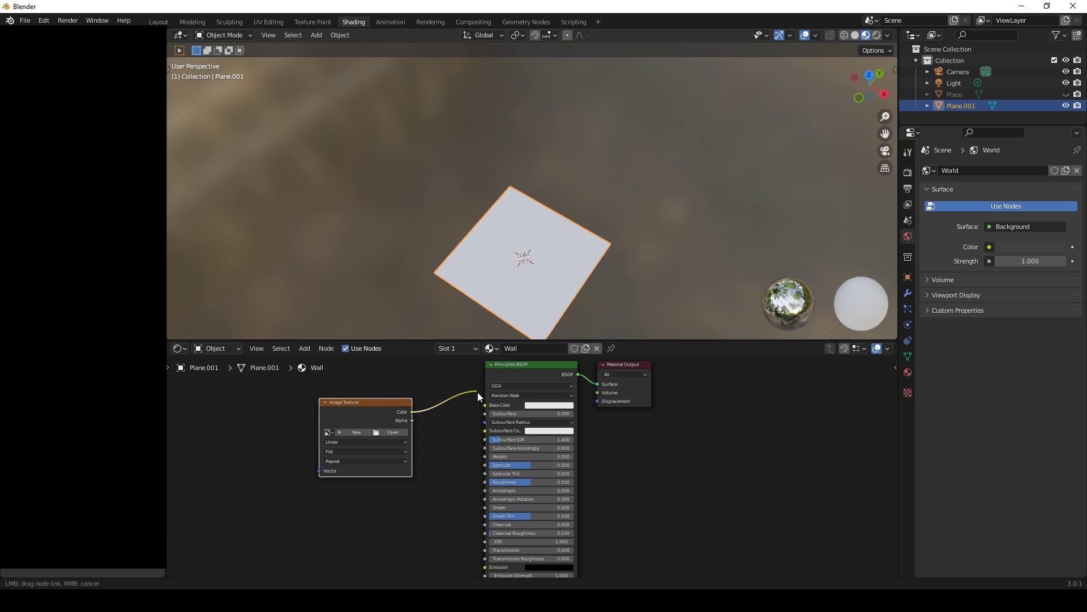
{"action": "left_click_drag", "start_coordinate": [477, 392], "coordinate": [486, 405]}
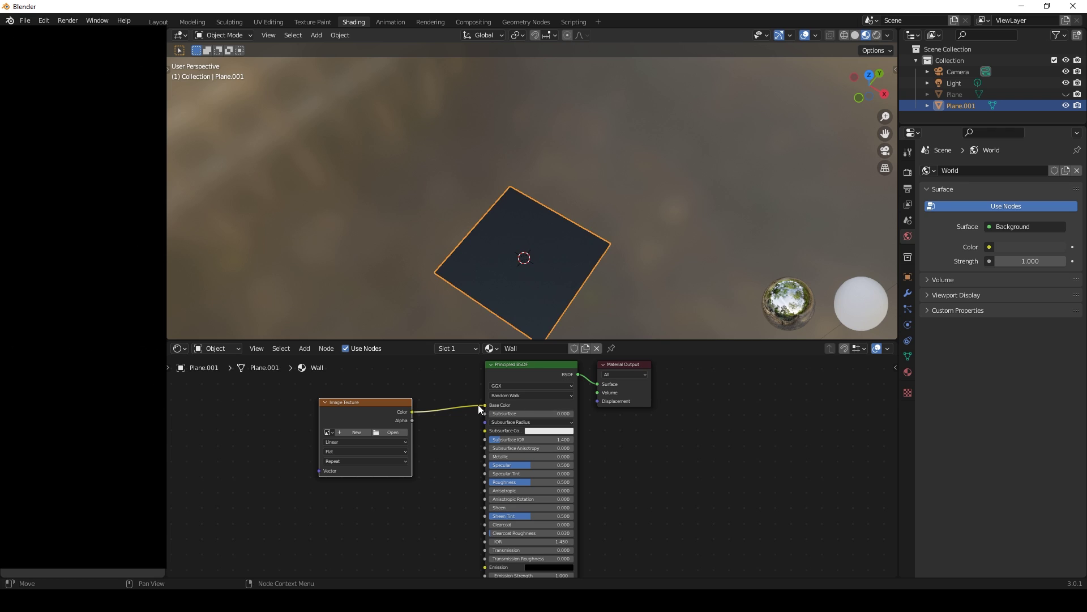
{"action": "left_click", "coordinate": [391, 433]}
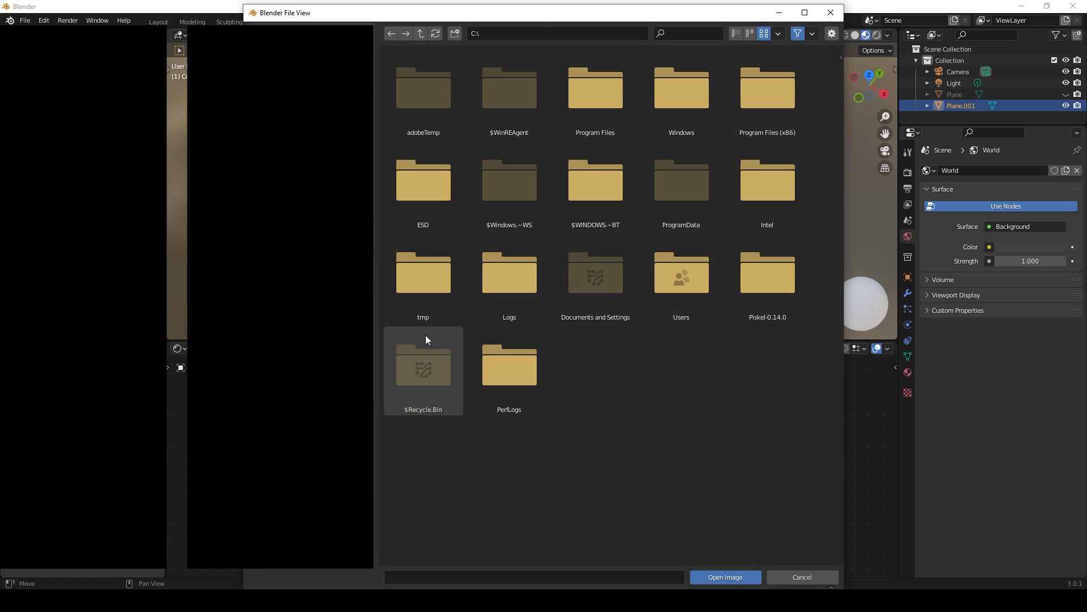
{"action": "left_click", "coordinate": [534, 34]}
{"action": "type", "text": "D:\\VideoProjects\\How To Make Pixel Art Models\\"}
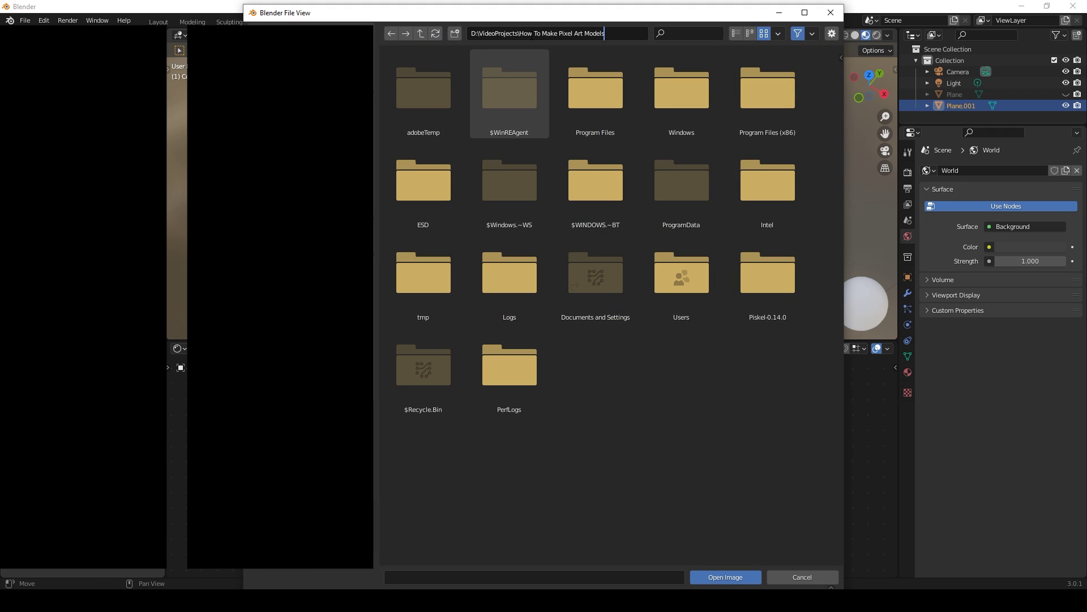
{"action": "key", "text": "Return"}
{"action": "double_click", "coordinate": [684, 75]}
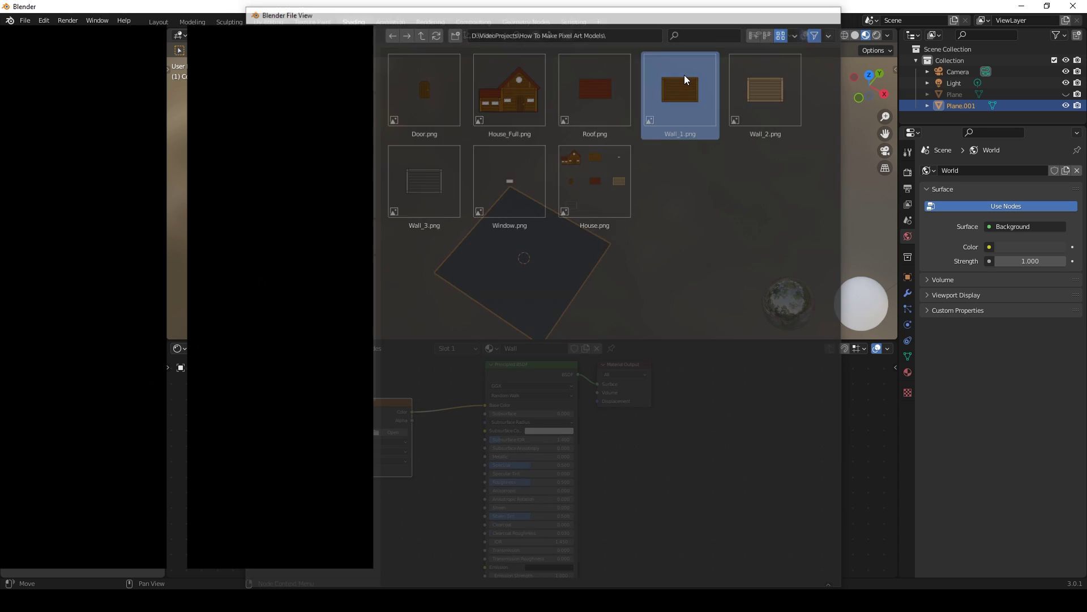
- Select only Plane.001 in Layout and view it from the top
{"action": "left_click", "coordinate": [158, 21]}
{"action": "key", "text": "alt+a"}
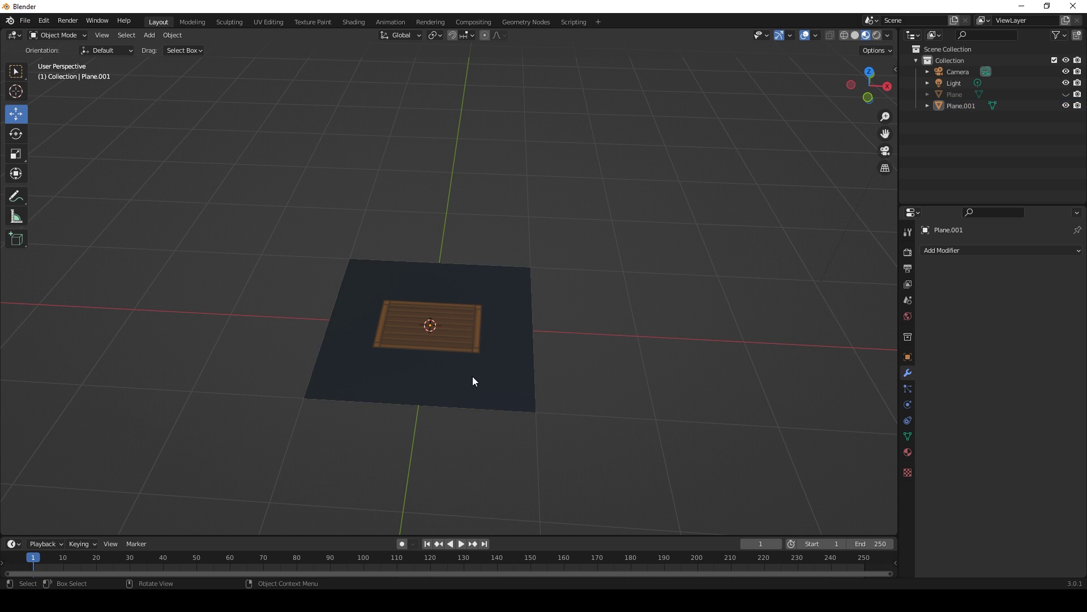
{"action": "left_click", "coordinate": [474, 381]}
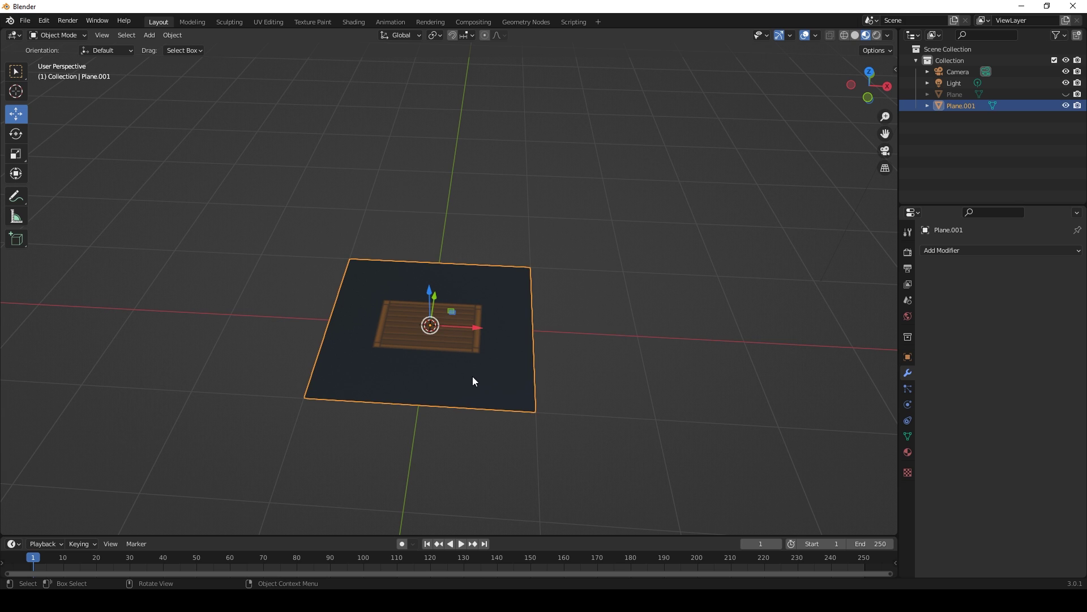
{"action": "key", "text": "KP_7"}
{"action": "scroll", "coordinate": [473, 381], "scroll_direction": "up", "scroll_amount": 5}
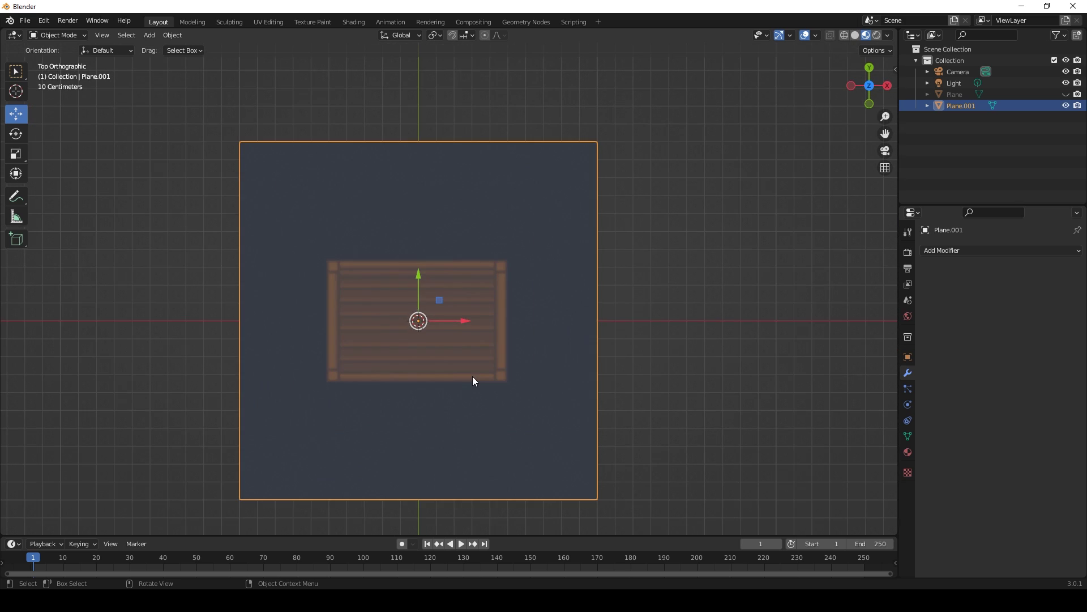
- Set the Wall material's Roughness to 0 and return to the Layout workspace
{"action": "left_click", "coordinate": [355, 21]}
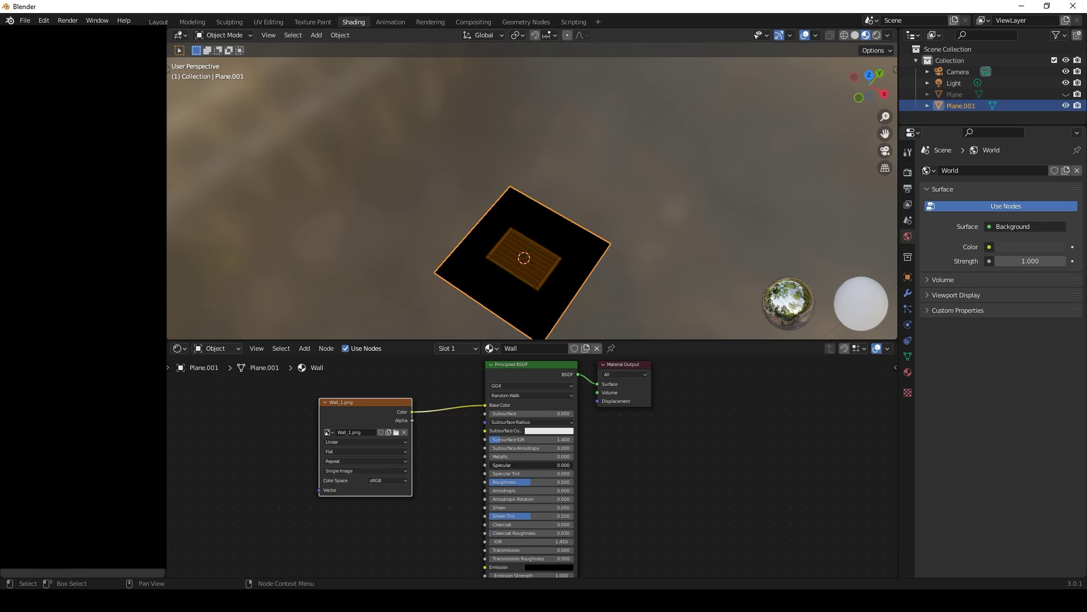
{"action": "left_click_drag", "start_coordinate": [522, 482], "coordinate": [487, 482]}
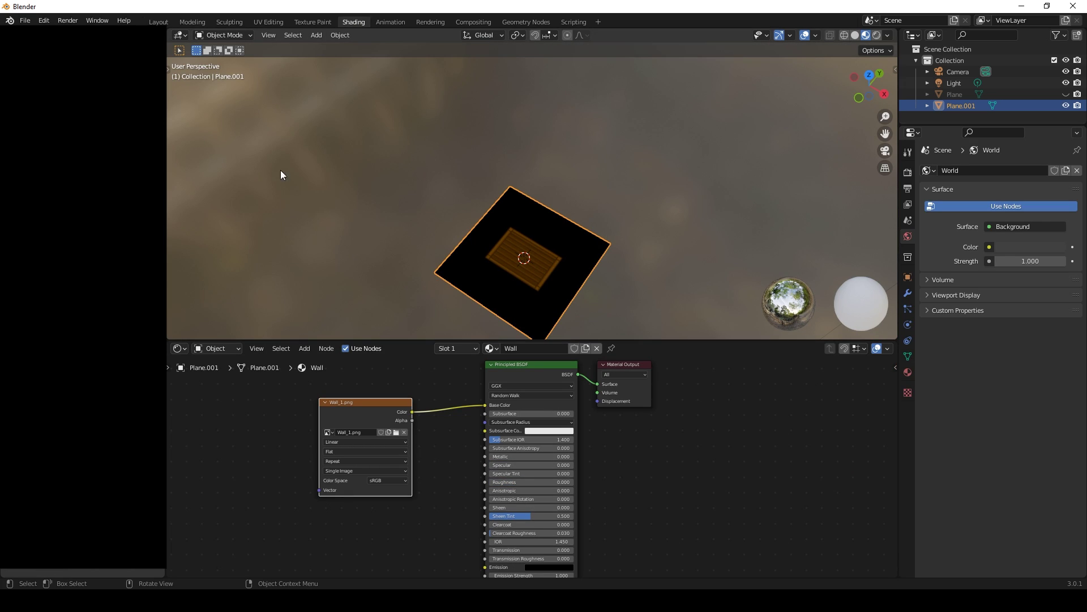
{"action": "left_click", "coordinate": [158, 22]}
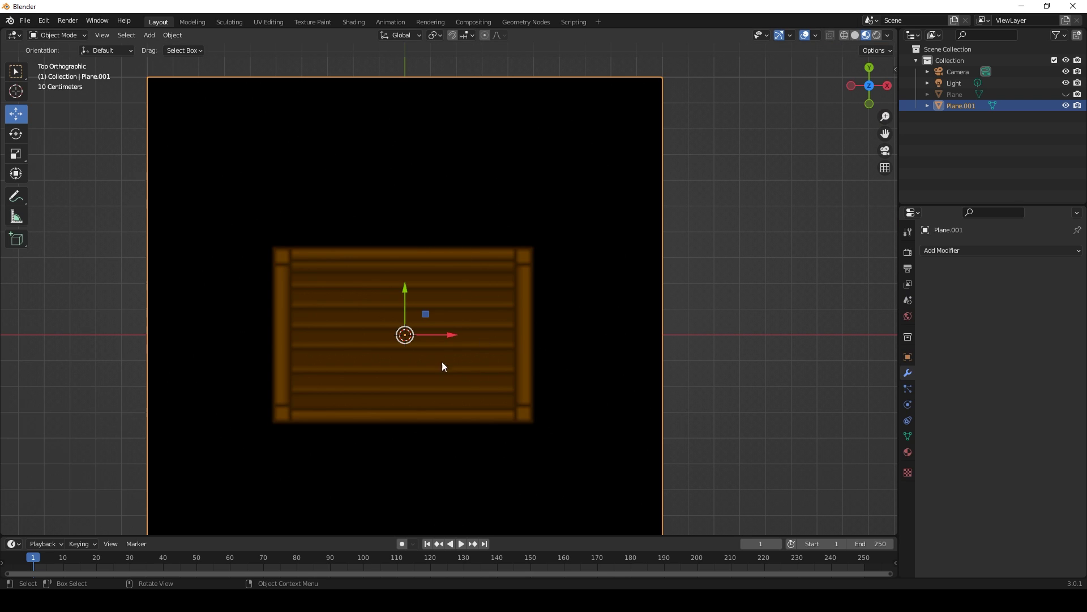
{"action": "middle_click_drag", "start_coordinate": [442, 366], "coordinate": [474, 303], "text": "shift"}
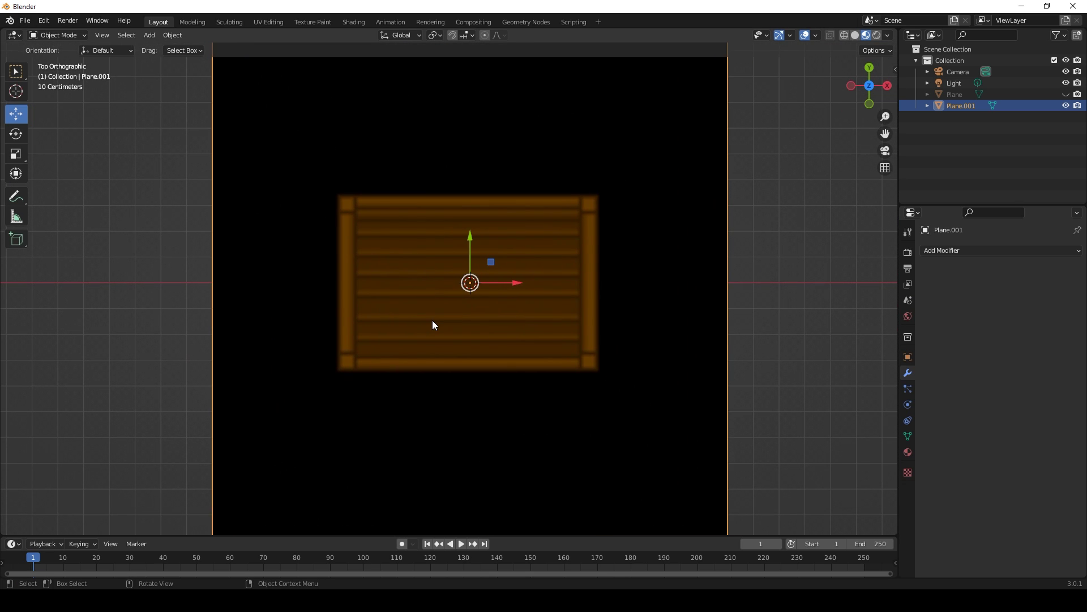
- Add four loop cuts along the crate's right, left, bottom and top edges
{"action": "key", "text": "Tab"}
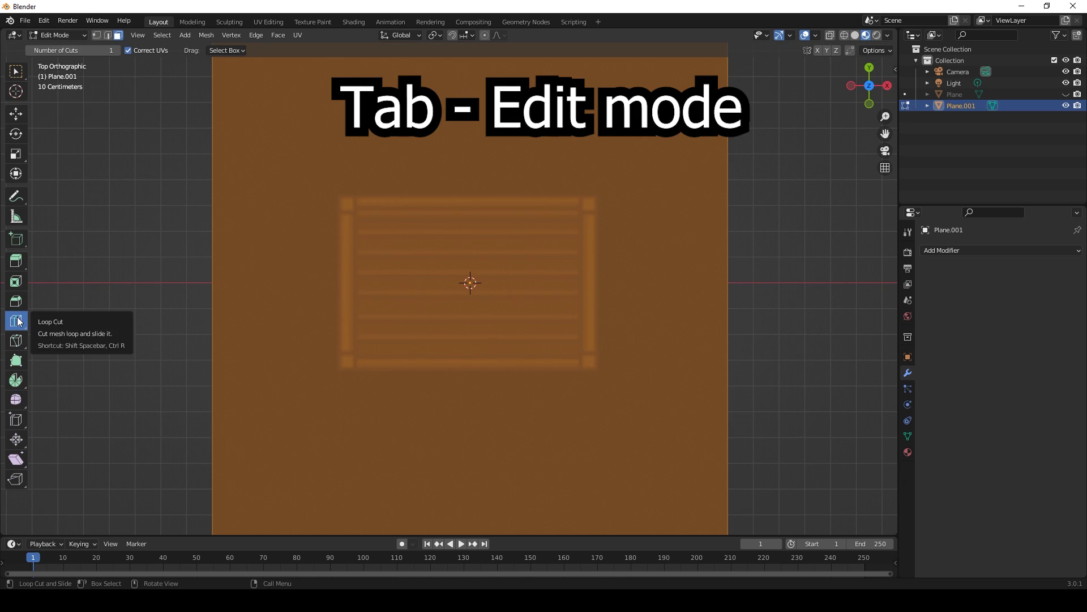
{"action": "scroll", "coordinate": [531, 308], "scroll_direction": "down", "scroll_amount": 3}
{"action": "left_click_drag", "start_coordinate": [463, 154], "coordinate": [535, 191]}
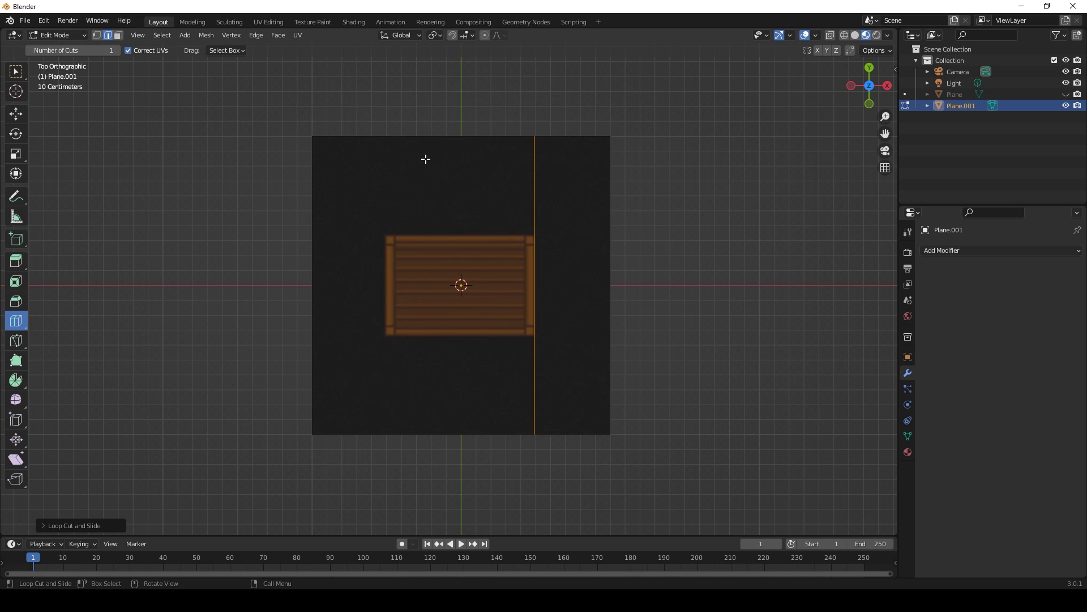
{"action": "left_click_drag", "start_coordinate": [428, 151], "coordinate": [389, 179]}
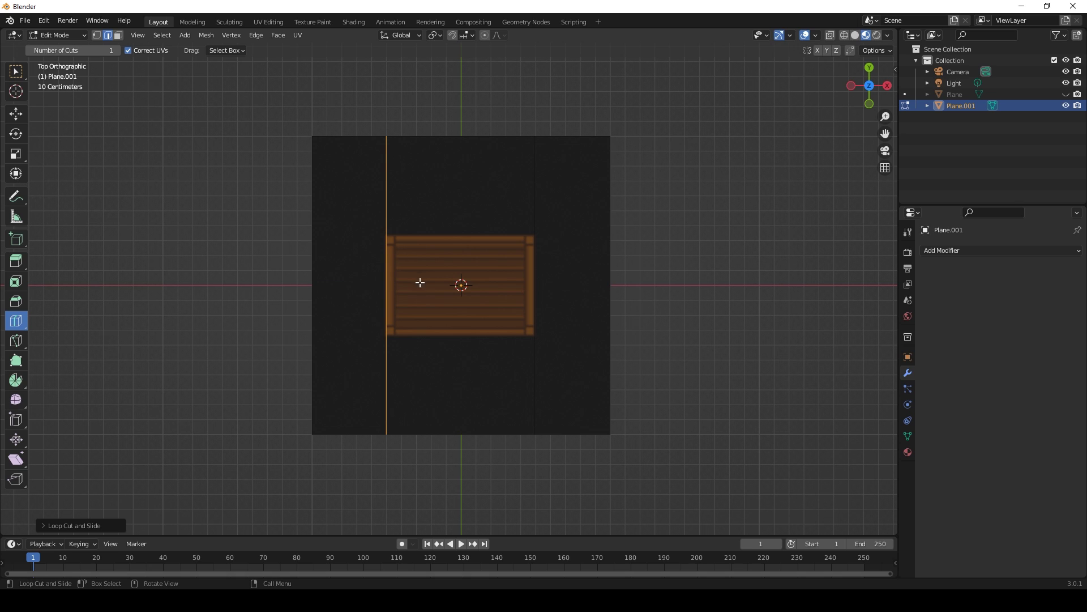
{"action": "left_click_drag", "start_coordinate": [384, 287], "coordinate": [431, 336]}
{"action": "left_click_drag", "start_coordinate": [330, 235], "coordinate": [340, 243]}
- Select all the dark border faces around the crate and delete them
{"action": "left_click", "coordinate": [117, 35]}
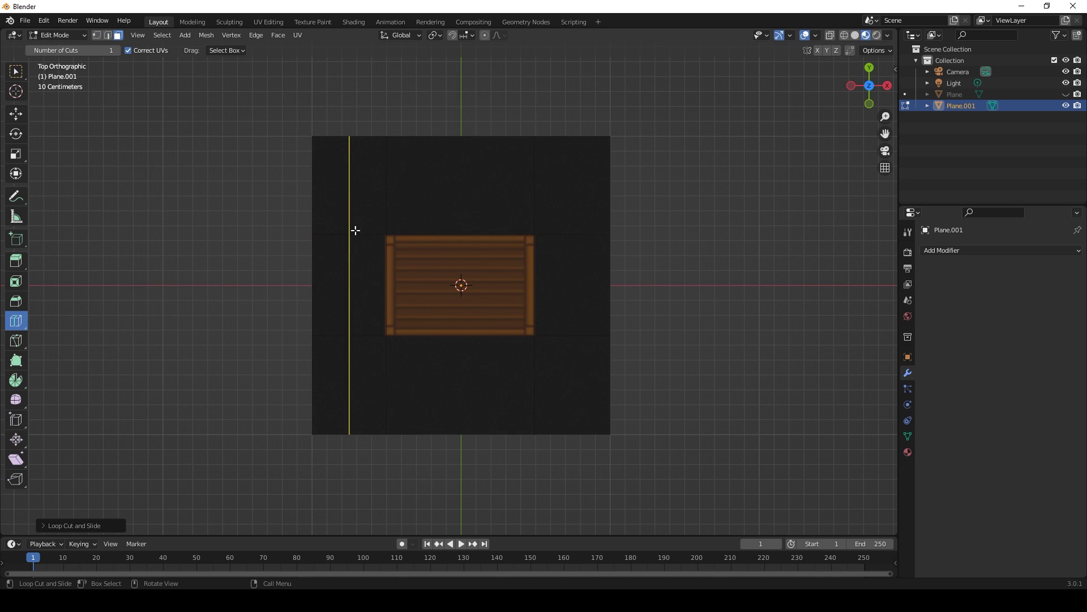
{"action": "left_click", "coordinate": [21, 78]}
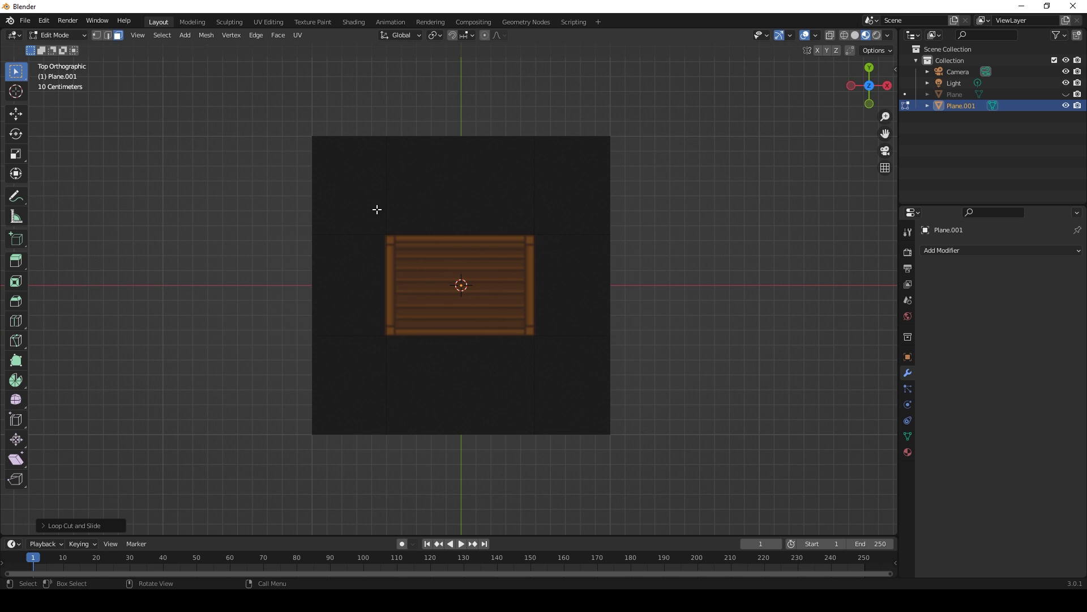
{"action": "left_click", "coordinate": [378, 209]}
{"action": "left_click", "coordinate": [436, 194], "text": "shift"}
{"action": "left_click", "coordinate": [567, 191], "text": "shift"}
{"action": "left_click", "coordinate": [568, 272], "text": "shift"}
{"action": "left_click", "coordinate": [559, 352], "text": "shift"}
{"action": "key", "text": "b"}
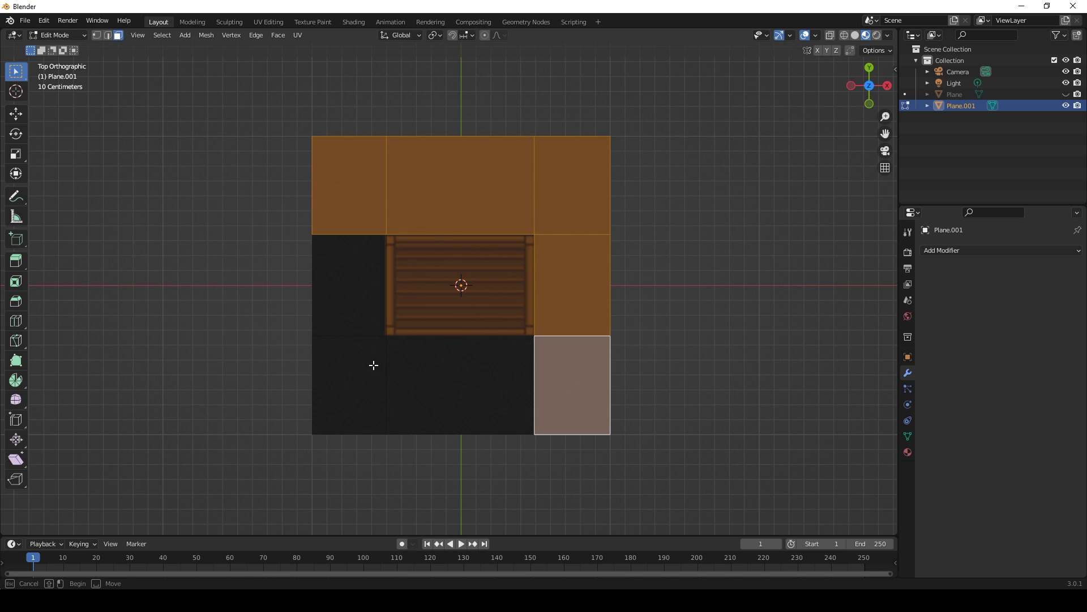
{"action": "left_click", "coordinate": [352, 291], "text": "shift"}
{"action": "left_click", "coordinate": [354, 386], "text": "shift"}
{"action": "left_click", "coordinate": [463, 376], "text": "shift"}
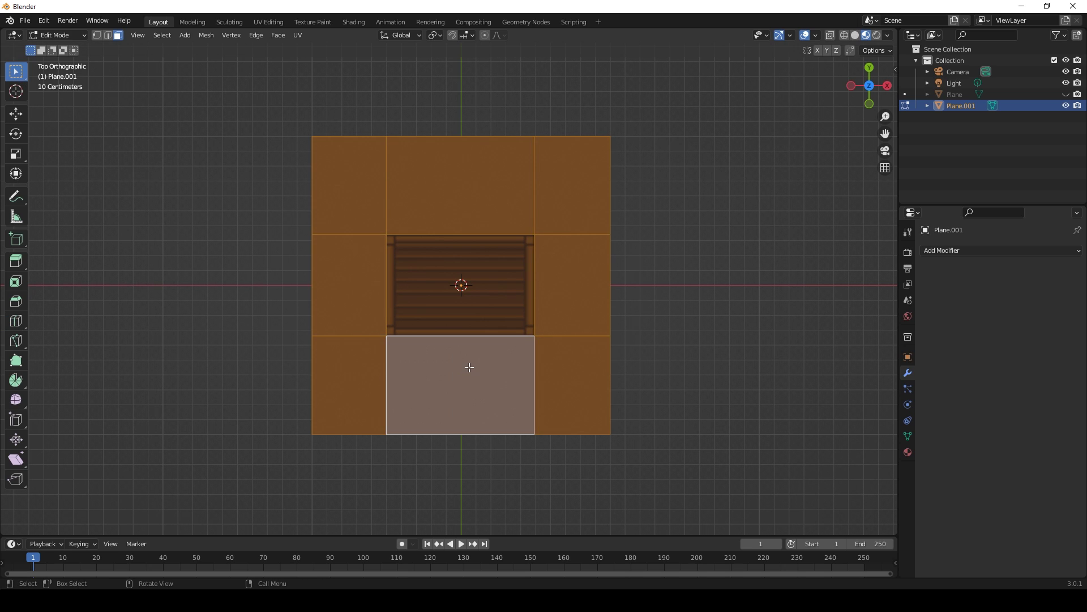
{"action": "key", "text": "x"}
{"action": "left_click", "coordinate": [469, 367]}
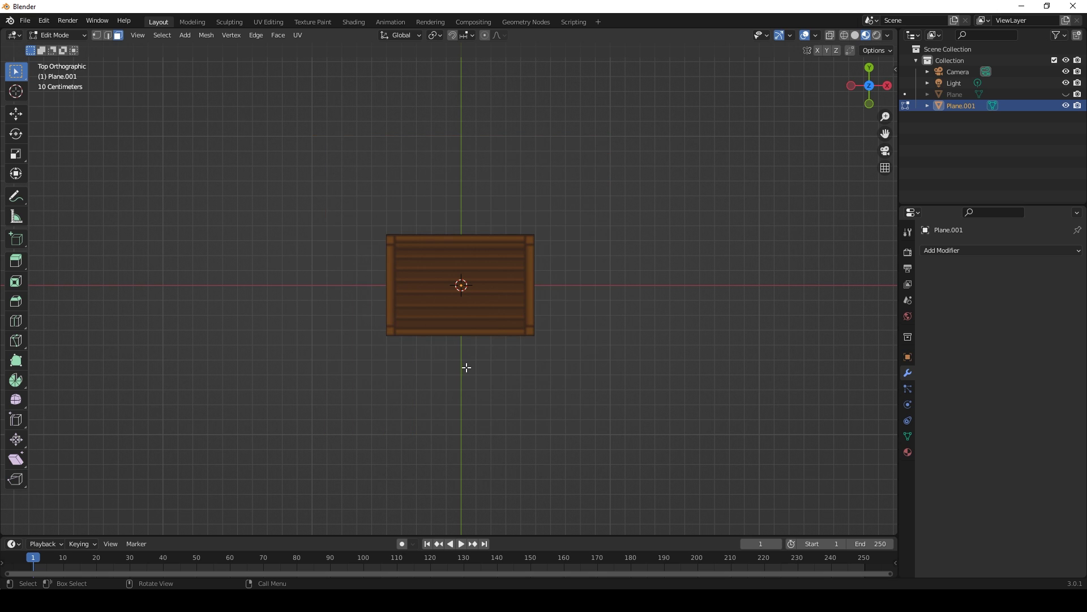
- Inset the crate face to create a surrounding wooden border
{"action": "middle_click_drag", "start_coordinate": [448, 330], "coordinate": [452, 258]}
{"action": "left_click", "coordinate": [476, 312]}
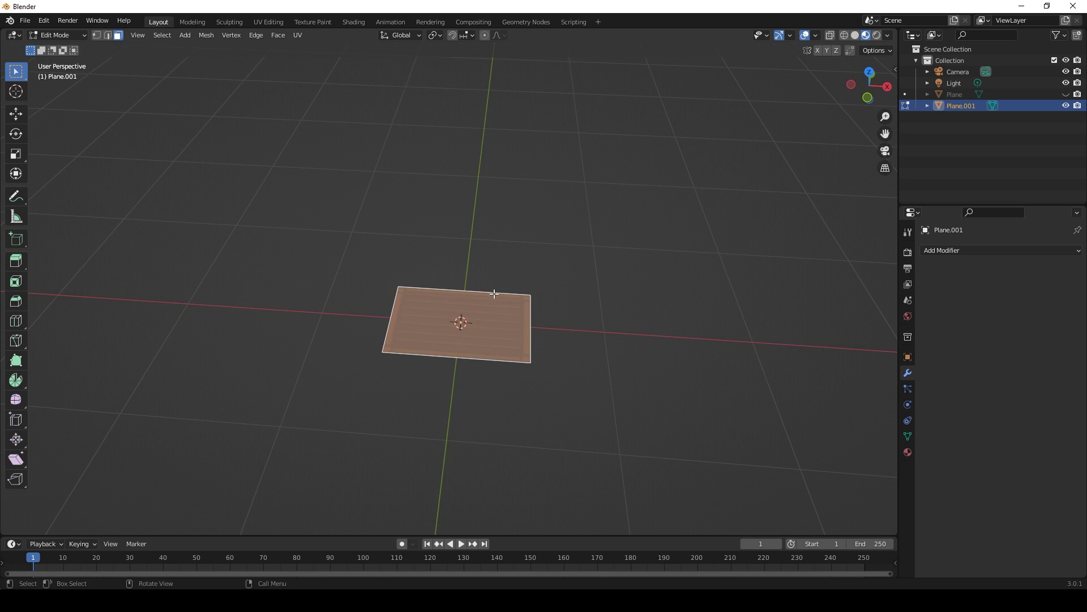
{"action": "scroll", "coordinate": [488, 313], "scroll_direction": "up", "scroll_amount": 3}
{"action": "middle_click_drag", "start_coordinate": [445, 322], "coordinate": [369, 271]}
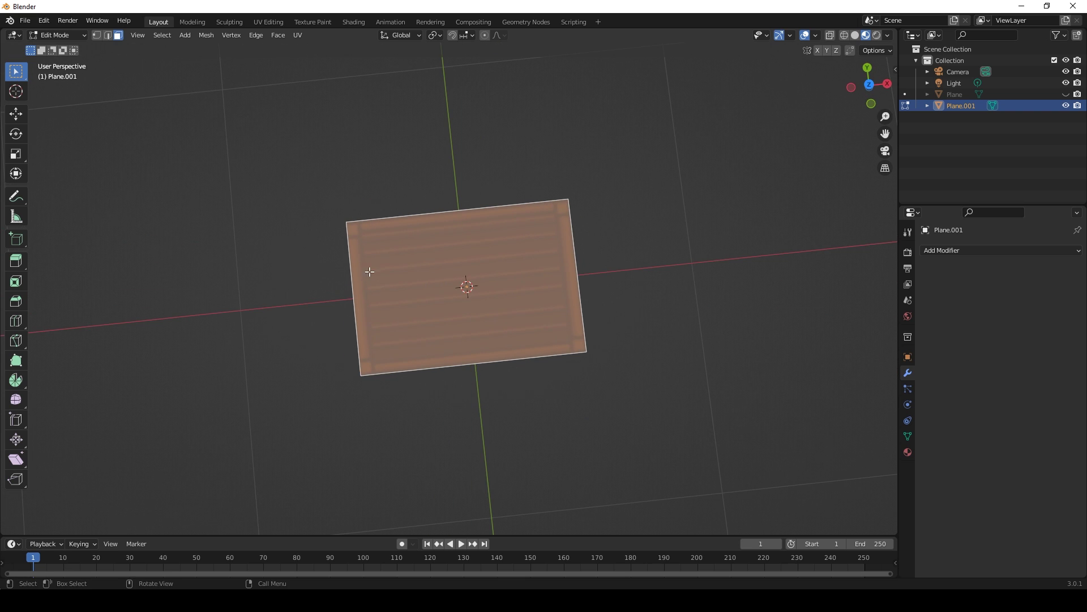
{"action": "middle_click_drag", "start_coordinate": [598, 329], "coordinate": [581, 333]}
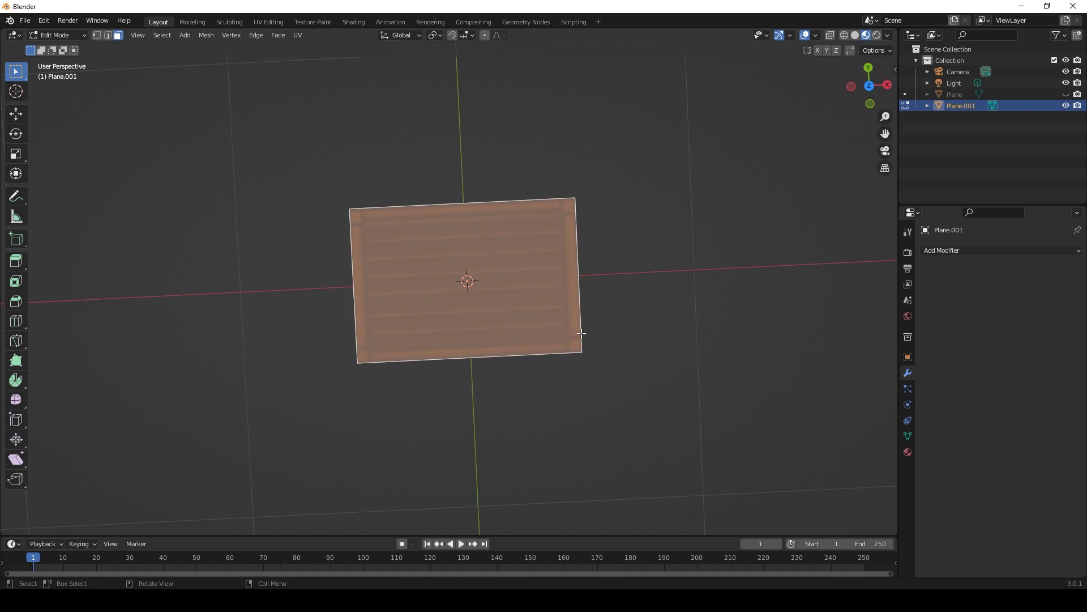
{"action": "left_click", "coordinate": [17, 282]}
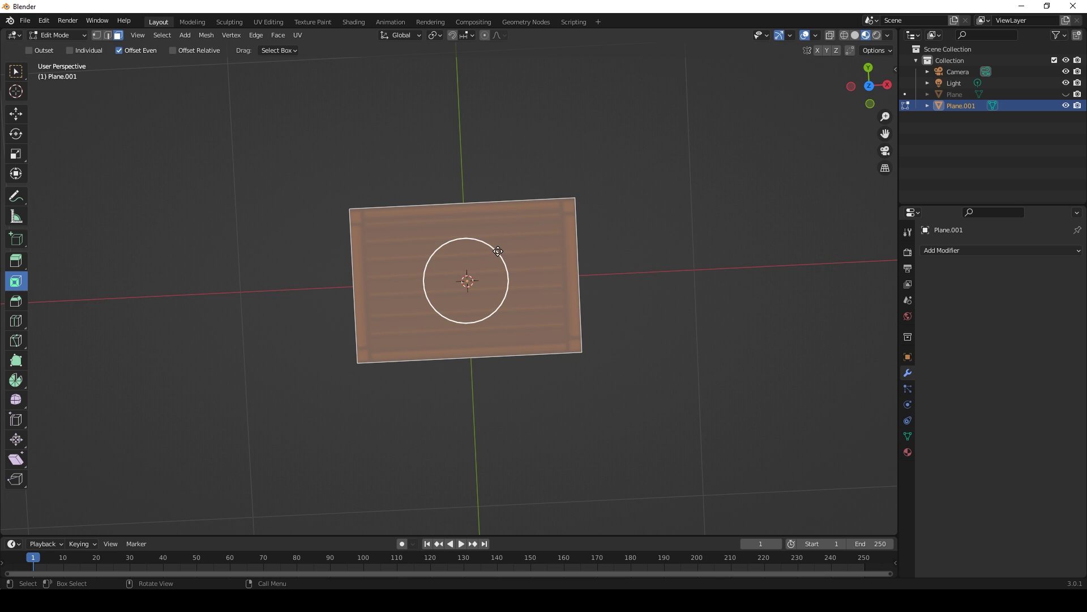
{"action": "left_click_drag", "start_coordinate": [495, 252], "coordinate": [484, 256]}
{"action": "middle_click_drag", "start_coordinate": [485, 256], "coordinate": [414, 259]}
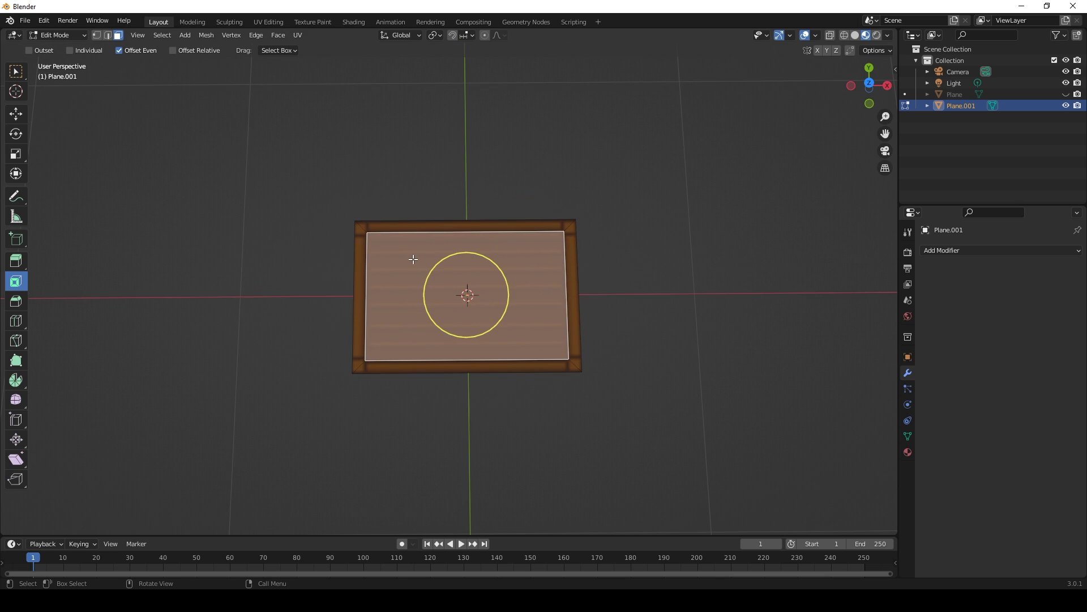
- Extrude the inner face downward twice to form a recessed plank floor
{"action": "left_click", "coordinate": [16, 261]}
{"action": "left_click_drag", "start_coordinate": [467, 287], "coordinate": [466, 290]}
{"action": "middle_click_drag", "start_coordinate": [622, 304], "coordinate": [505, 226]}
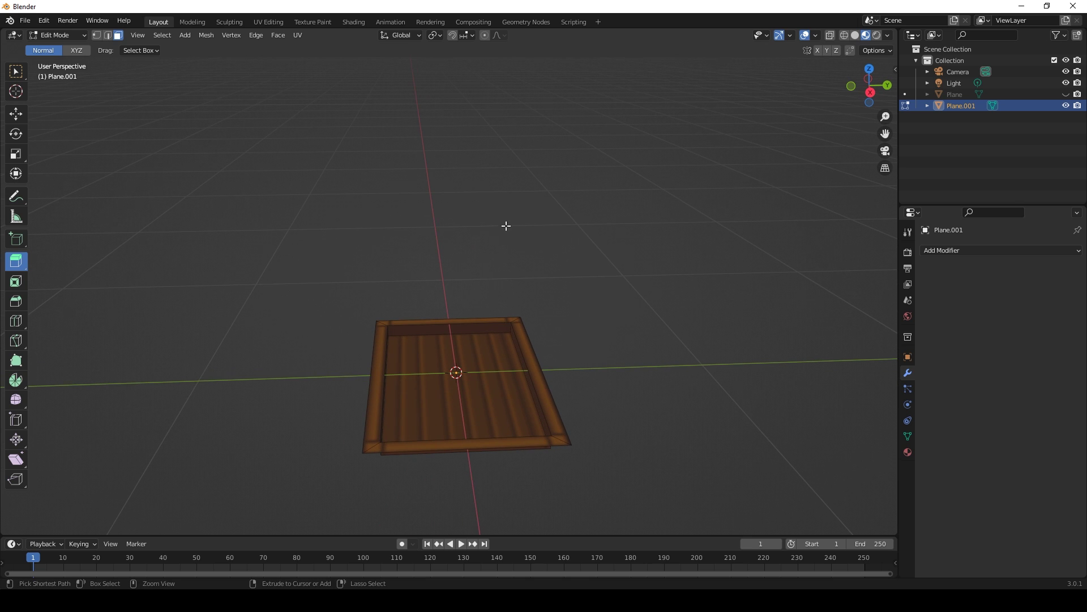
{"action": "left_click", "coordinate": [502, 297]}
{"action": "left_click_drag", "start_coordinate": [457, 334], "coordinate": [458, 339]}
{"action": "left_click", "coordinate": [571, 313]}
{"action": "middle_click_drag", "start_coordinate": [570, 313], "coordinate": [666, 340]}
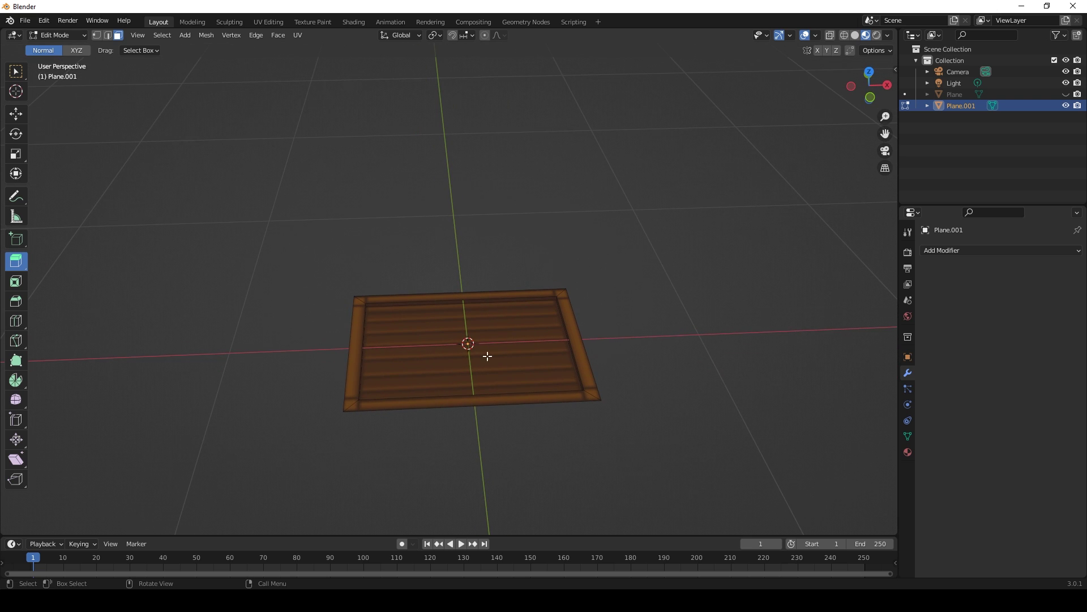
{"action": "scroll", "coordinate": [455, 327], "scroll_direction": "down", "scroll_amount": 2}
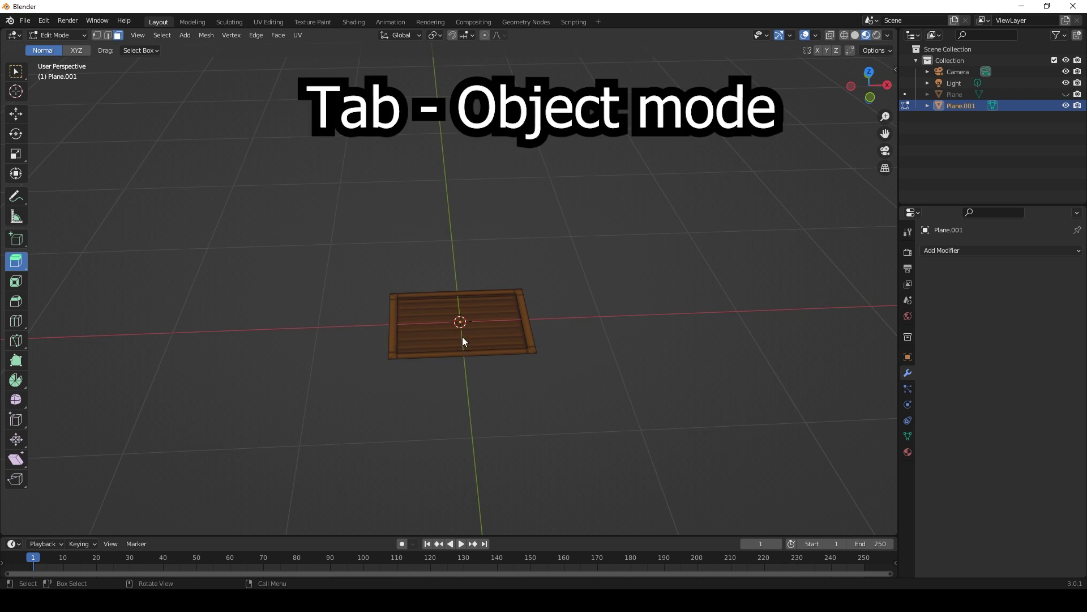
- Back in Object Mode, stand the wooden panel upright with an X rotation of 90°
{"action": "key", "text": "Tab"}
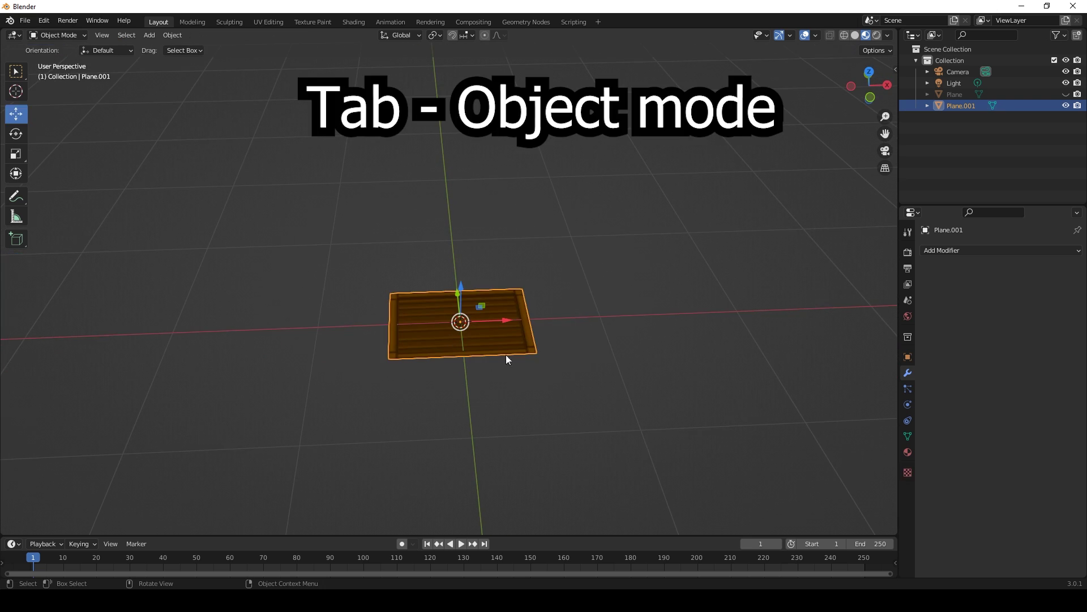
{"action": "left_click", "coordinate": [907, 357]}
{"action": "left_click", "coordinate": [1009, 323]}
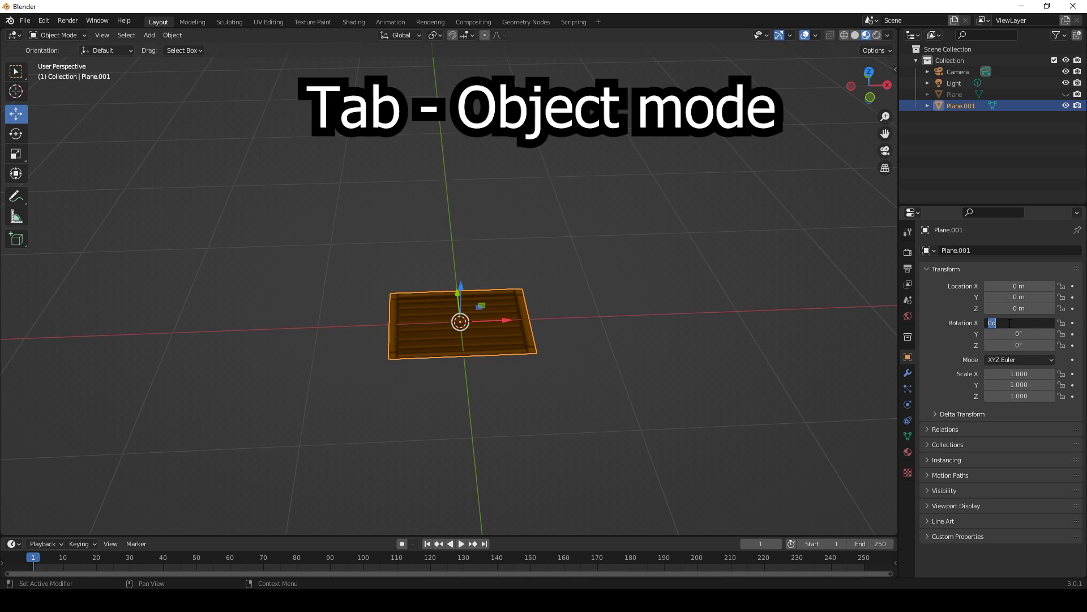
{"action": "type", "text": "90"}
{"action": "key", "text": "Return"}
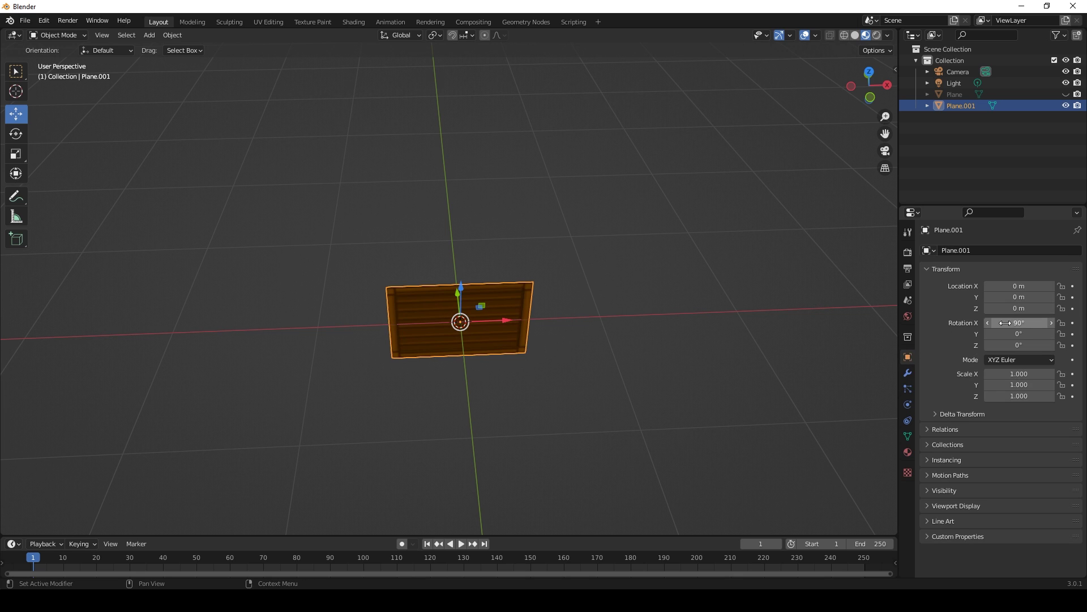
- Lift the panel on Z and set its origin to the 3D cursor at the world centre
{"action": "middle_click_drag", "start_coordinate": [523, 300], "coordinate": [469, 292]}
{"action": "left_click_drag", "start_coordinate": [459, 298], "coordinate": [470, 244]}
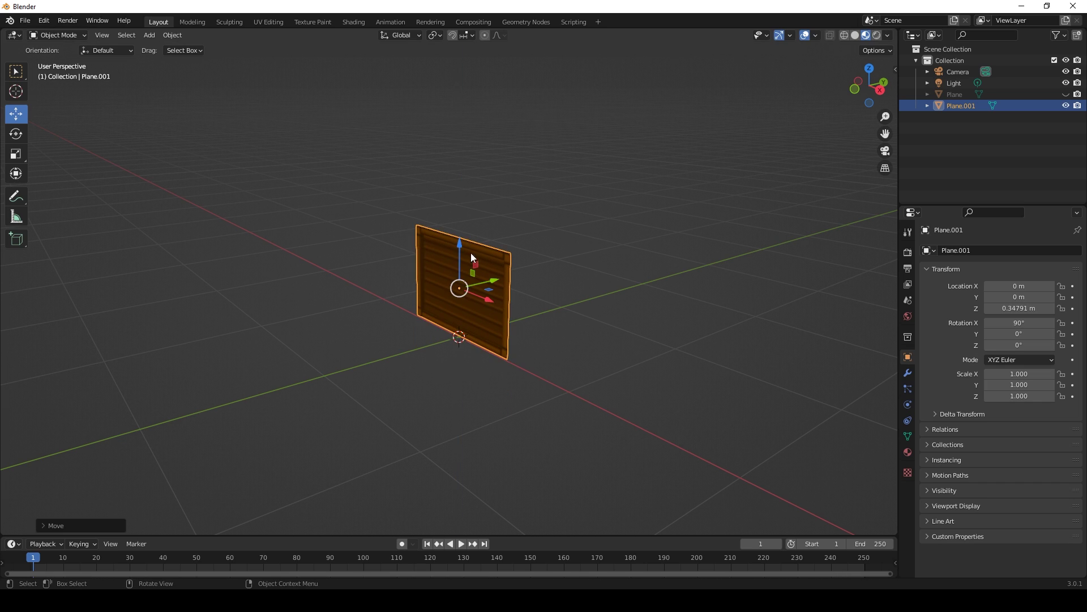
{"action": "right_click", "coordinate": [447, 281]}
{"action": "mouse_move", "coordinate": [447, 281]}
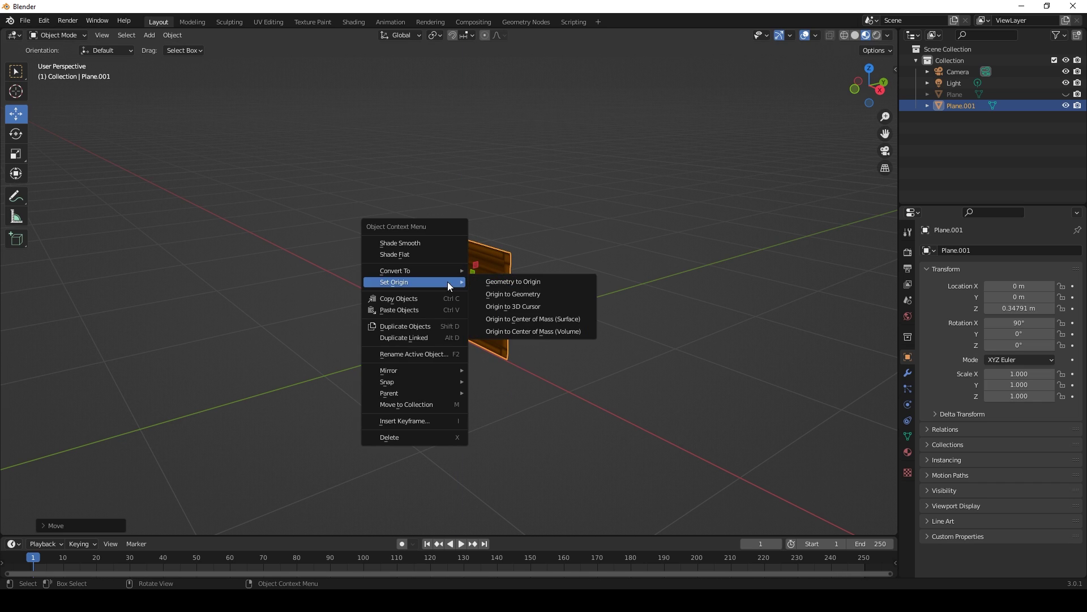
{"action": "left_click", "coordinate": [513, 306]}
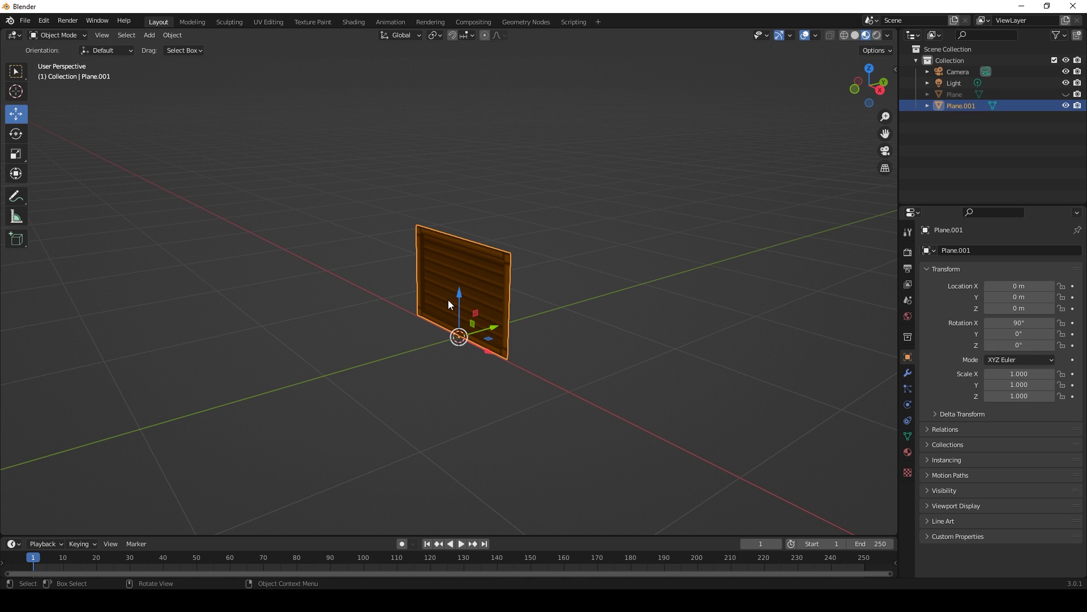
{"action": "middle_click_drag", "start_coordinate": [440, 304], "coordinate": [569, 319]}
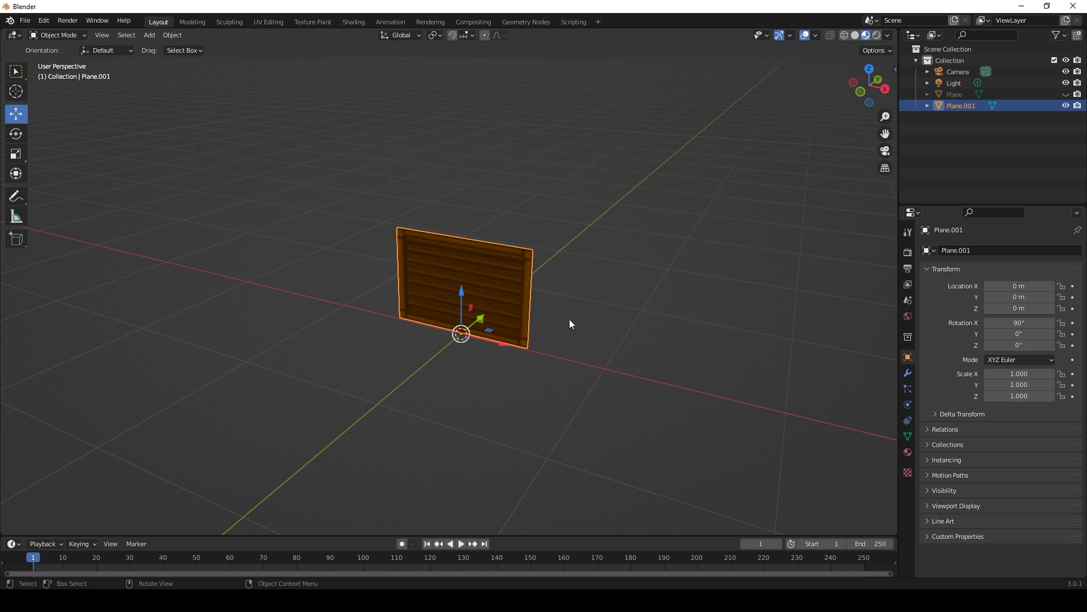
- Duplicate the wooden wall in place and turn the copy 90° on Z
{"action": "key", "text": "shift+d"}
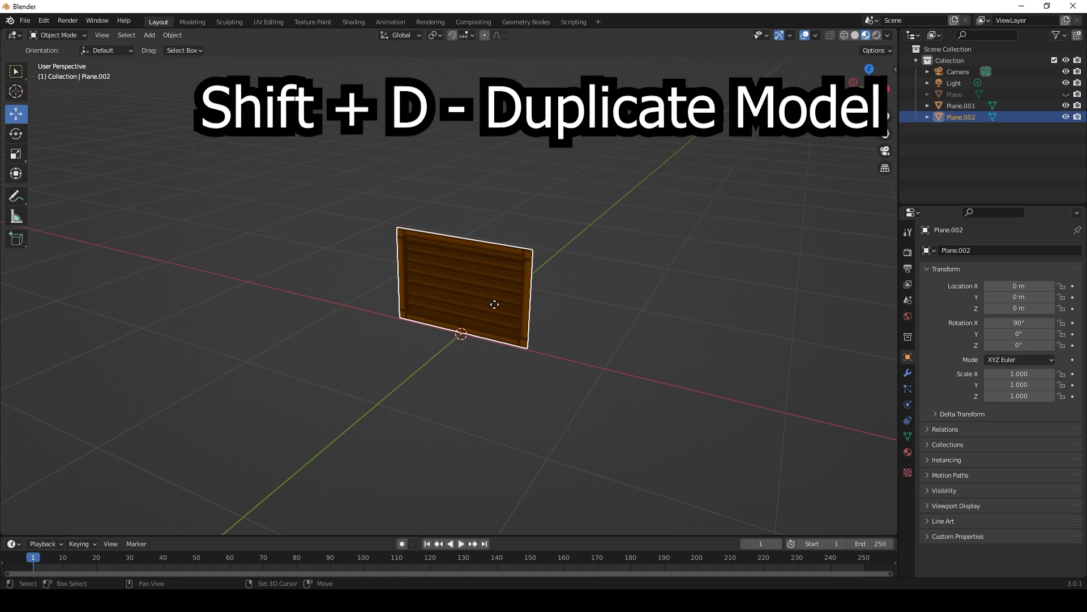
{"action": "right_click", "coordinate": [494, 304]}
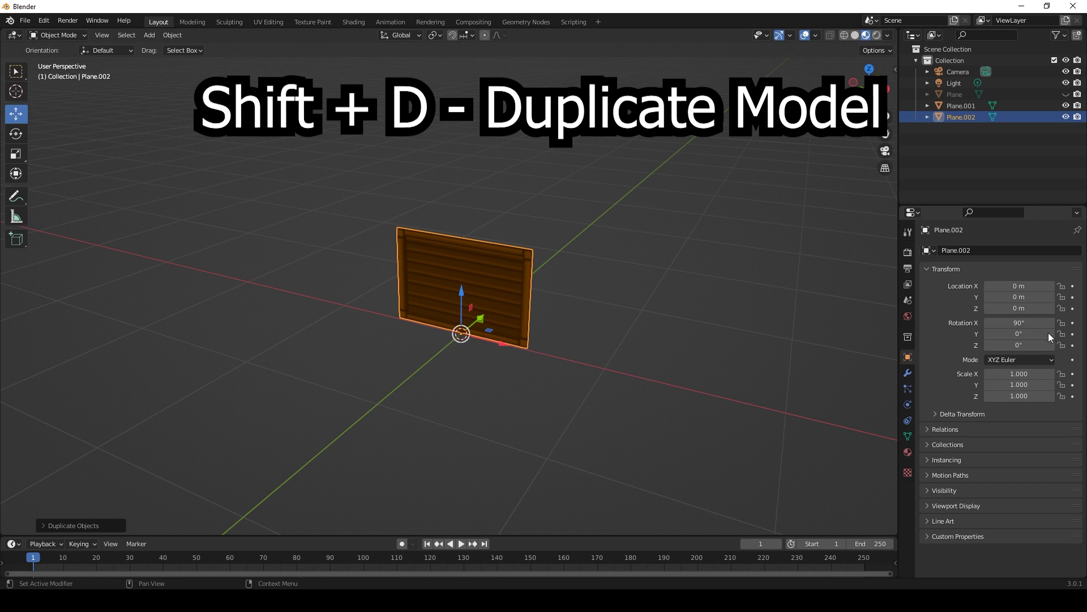
{"action": "left_click", "coordinate": [1010, 345]}
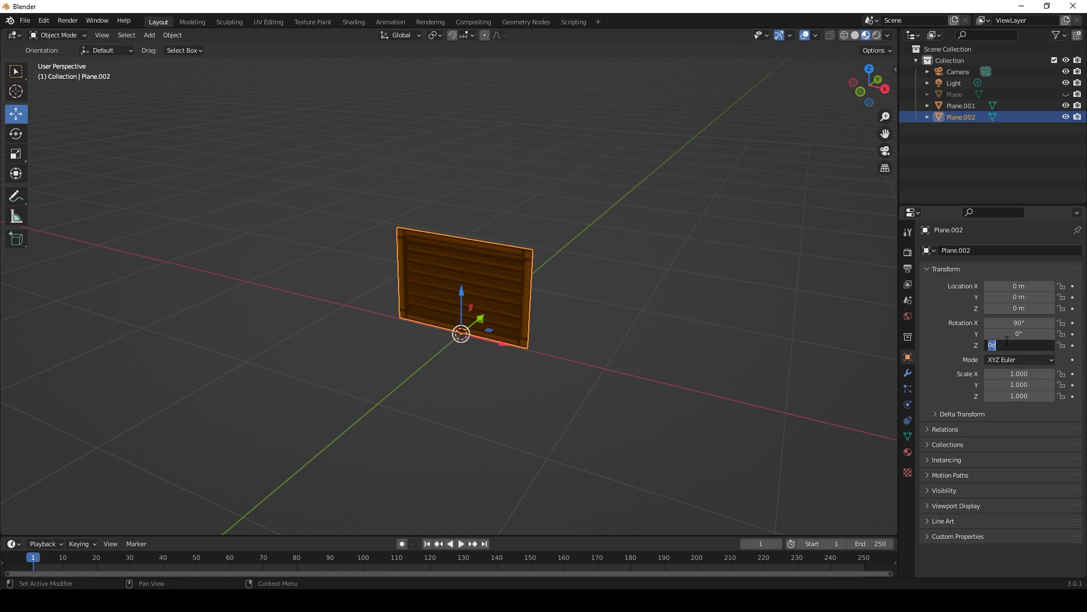
{"action": "key", "text": "Return"}
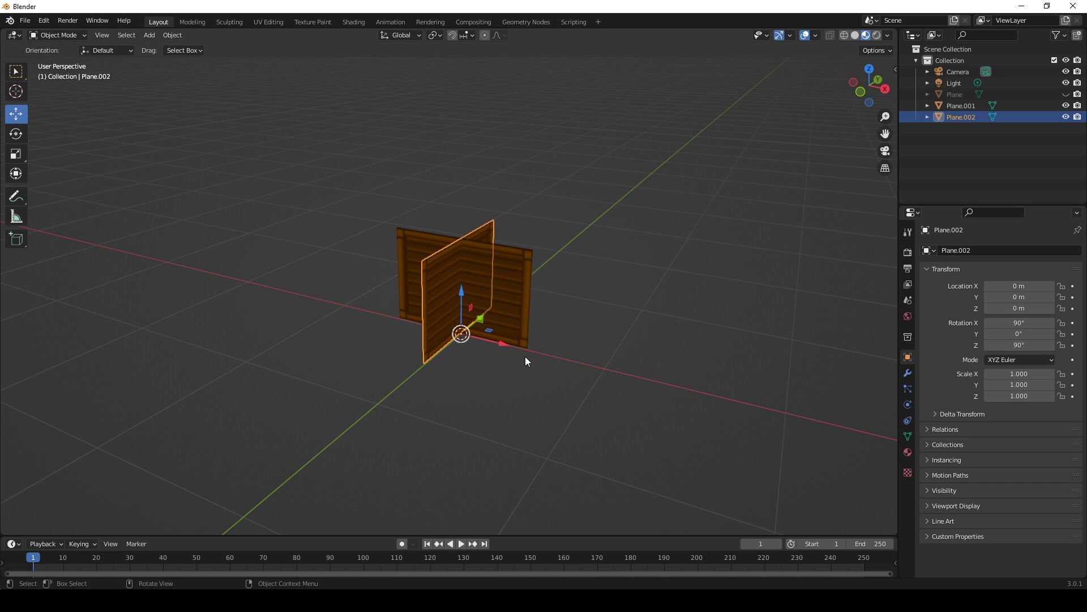
- Drag the copied wall along X and Y toward the first wall's corner
{"action": "left_click_drag", "start_coordinate": [502, 344], "coordinate": [593, 320]}
{"action": "left_click", "coordinate": [679, 357]}
{"action": "middle_click_drag", "start_coordinate": [680, 357], "coordinate": [553, 389]}
{"action": "left_click", "coordinate": [664, 440]}
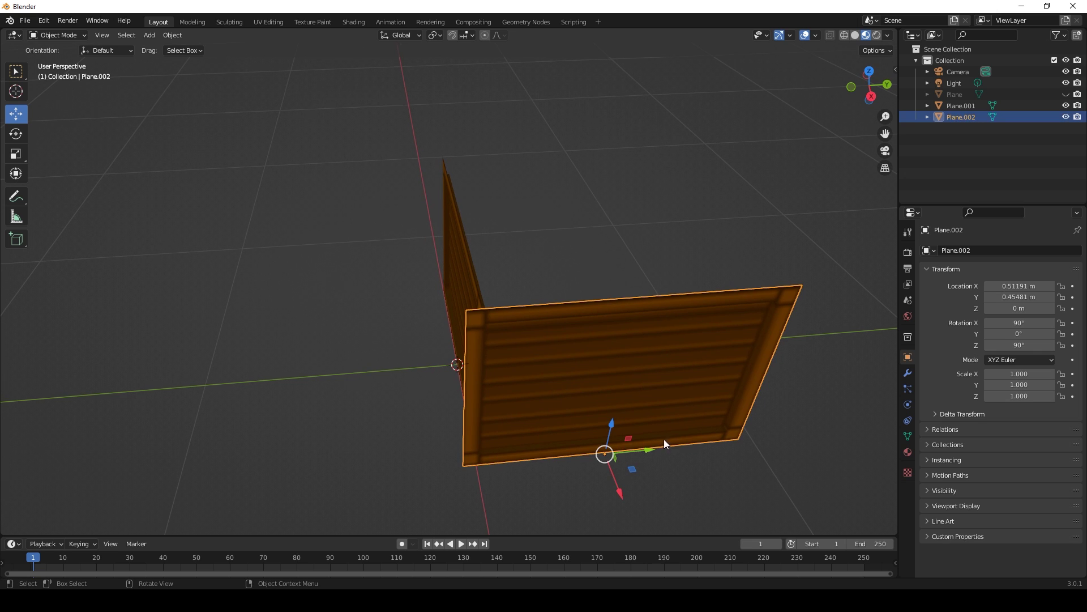
{"action": "left_click_drag", "start_coordinate": [646, 444], "coordinate": [666, 442]}
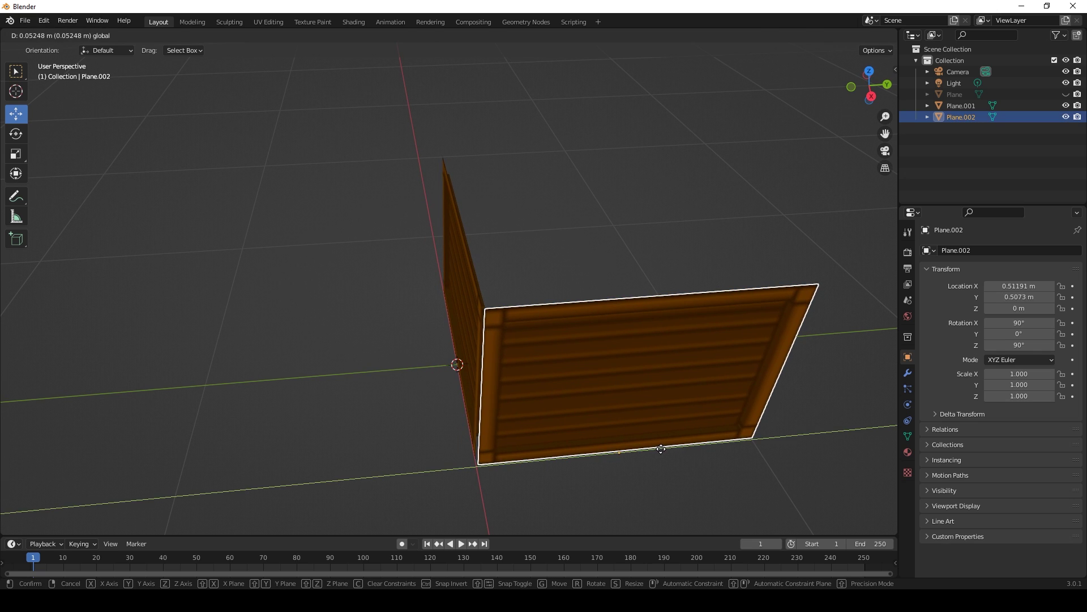
{"action": "left_click", "coordinate": [663, 287]}
{"action": "middle_click_drag", "start_coordinate": [664, 287], "coordinate": [440, 330]}
{"action": "left_click", "coordinate": [626, 369]}
{"action": "left_click_drag", "start_coordinate": [699, 388], "coordinate": [685, 389]}
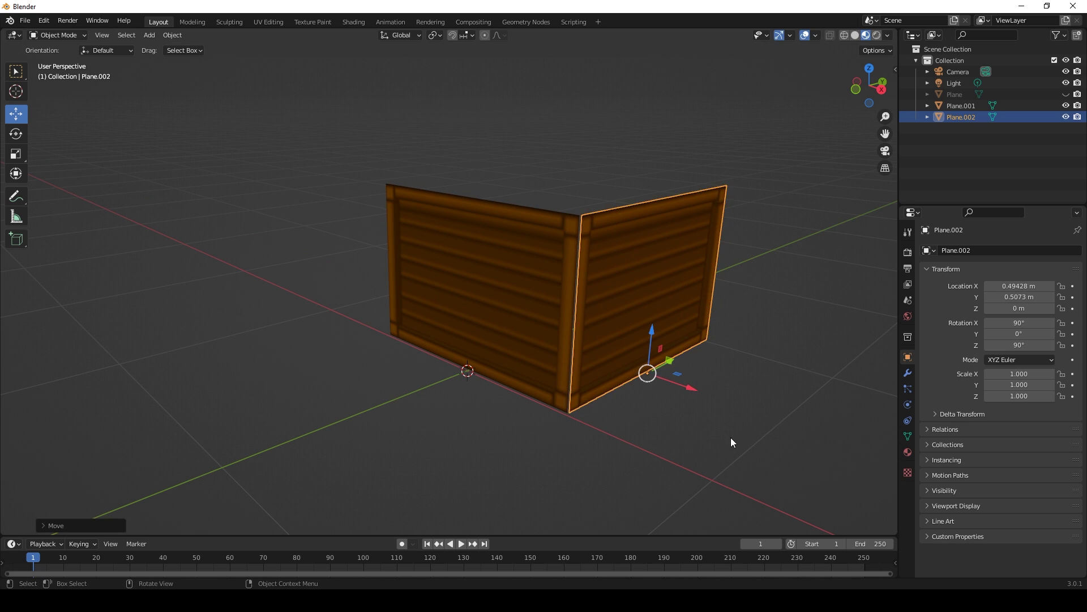
{"action": "left_click", "coordinate": [729, 438]}
{"action": "middle_click_drag", "start_coordinate": [619, 338], "coordinate": [589, 339]}
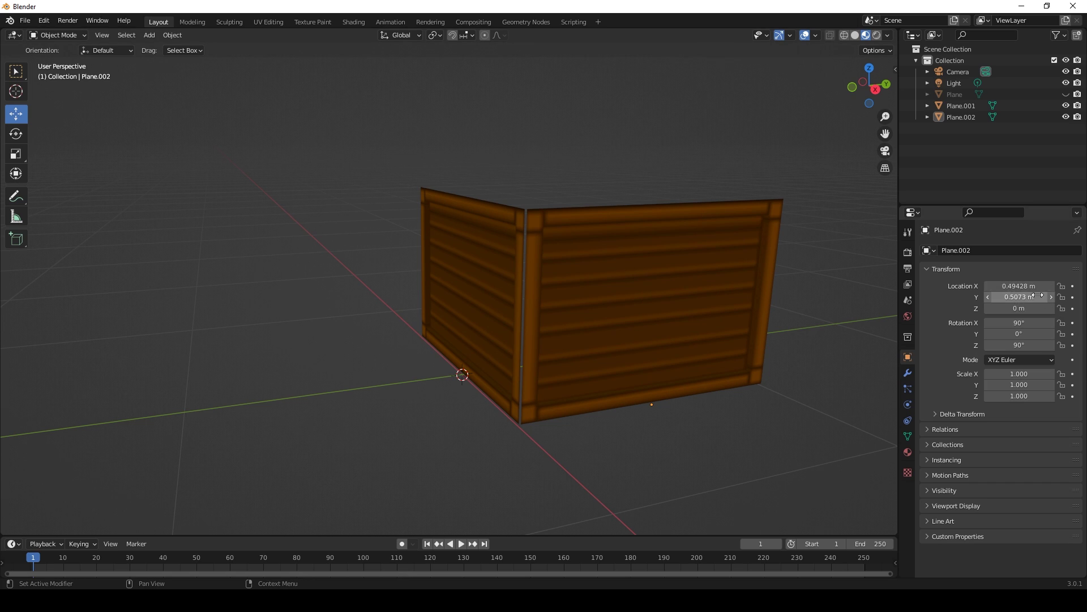
- Set the copied wall's location to X 0.5 m and Y 0.5 m
{"action": "left_click", "coordinate": [1022, 286]}
{"action": "type", "text": "0.5"}
{"action": "key", "text": "Return"}
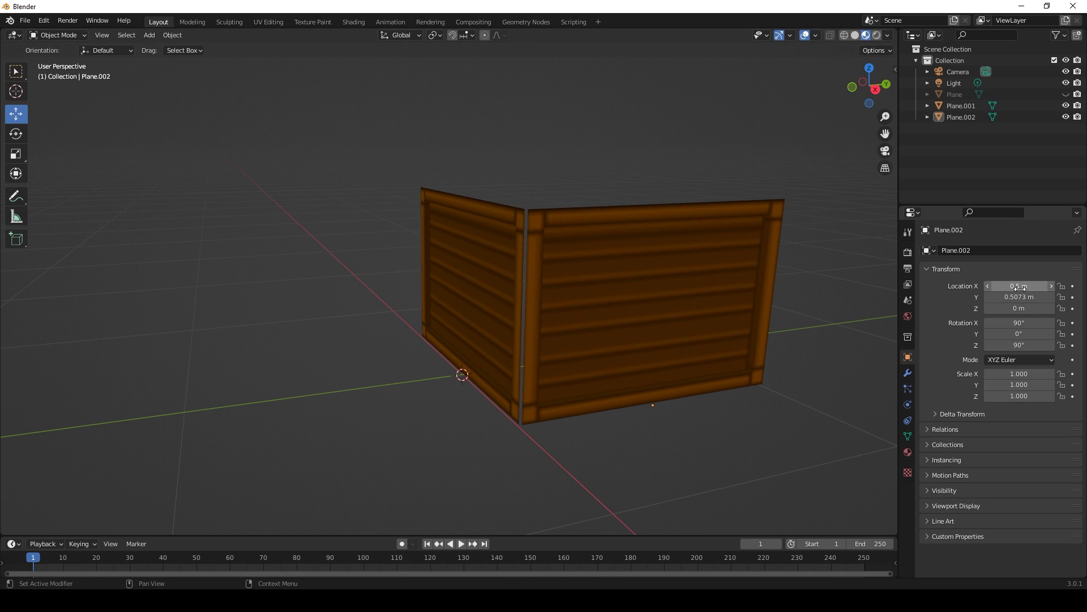
{"action": "left_click", "coordinate": [1009, 297]}
{"action": "type", "text": "0.5"}
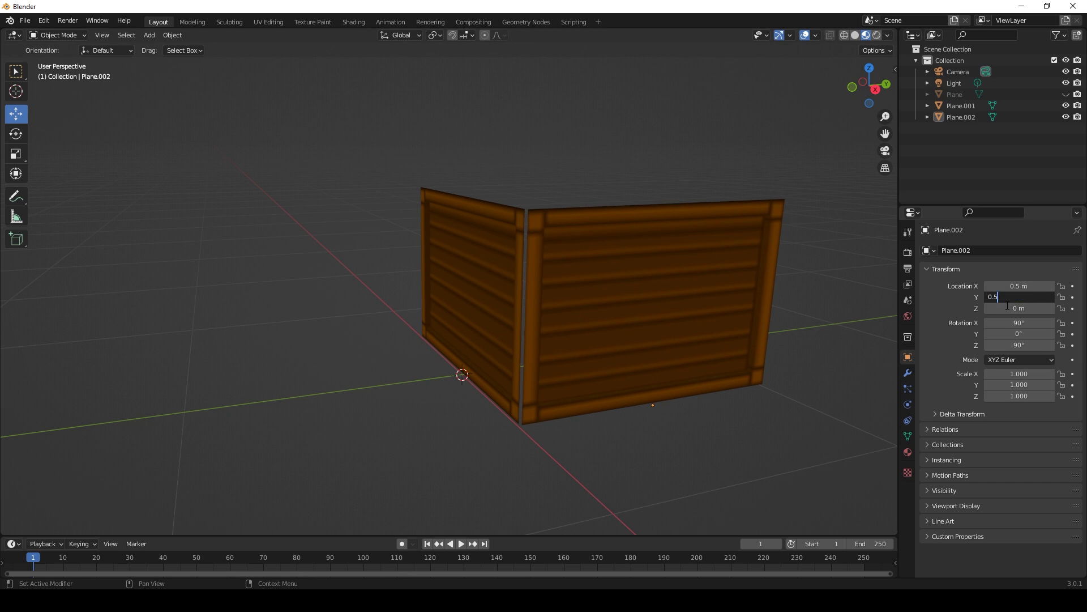
{"action": "key", "text": "Return"}
{"action": "middle_click_drag", "start_coordinate": [555, 466], "coordinate": [468, 299]}
{"action": "left_click", "coordinate": [471, 287]}
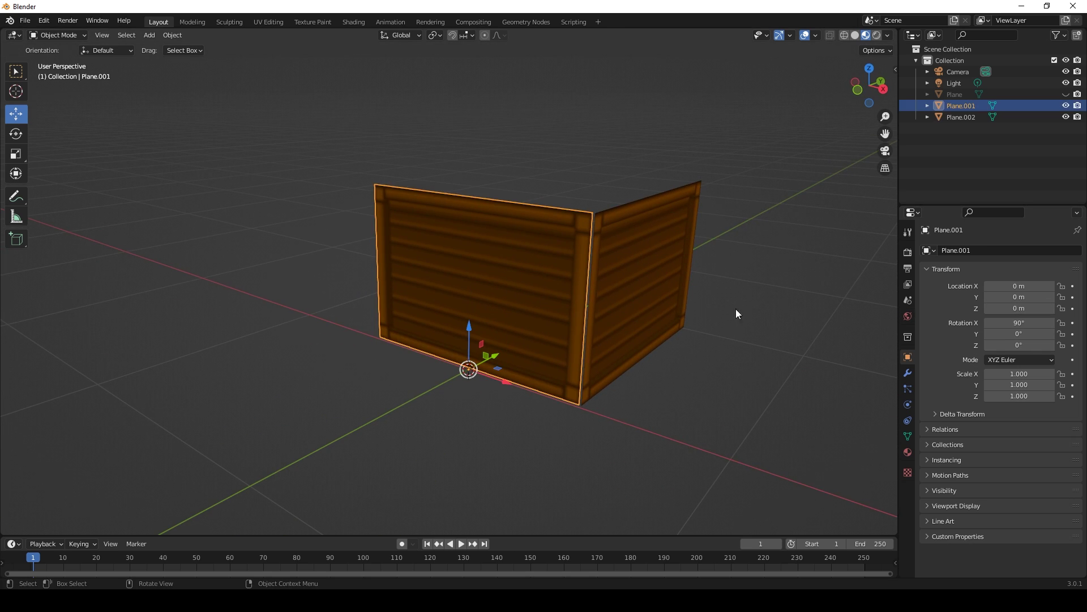
{"action": "left_click", "coordinate": [654, 289]}
{"action": "middle_click_drag", "start_coordinate": [654, 290], "coordinate": [645, 318]}
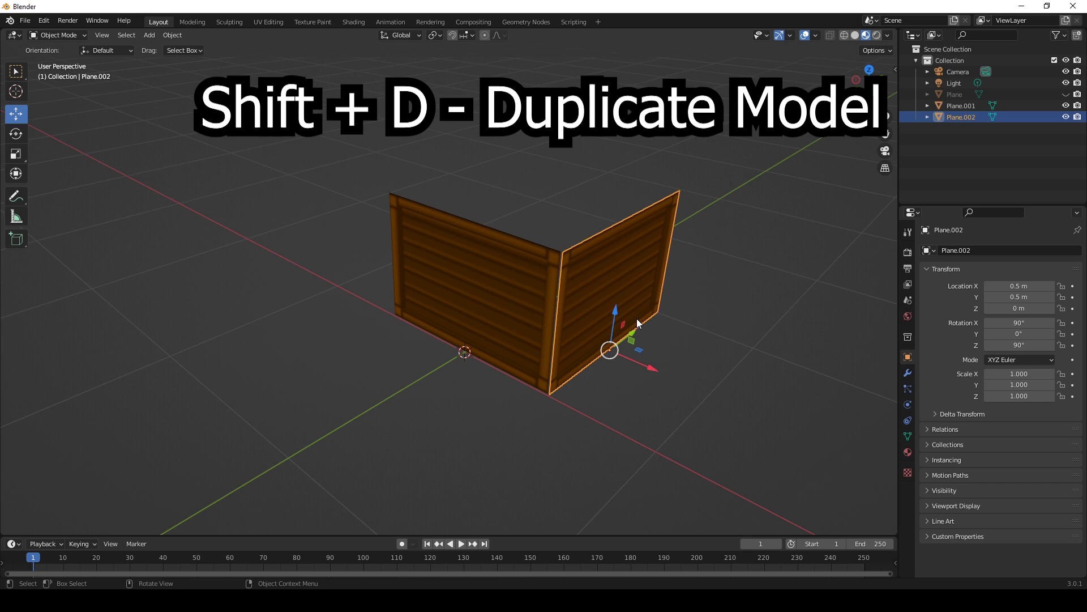
- Duplicate the second wall as a third wall rotated -90° on Z at X -0.5 m
{"action": "key", "text": "shift+d"}
{"action": "key", "text": "Escape"}
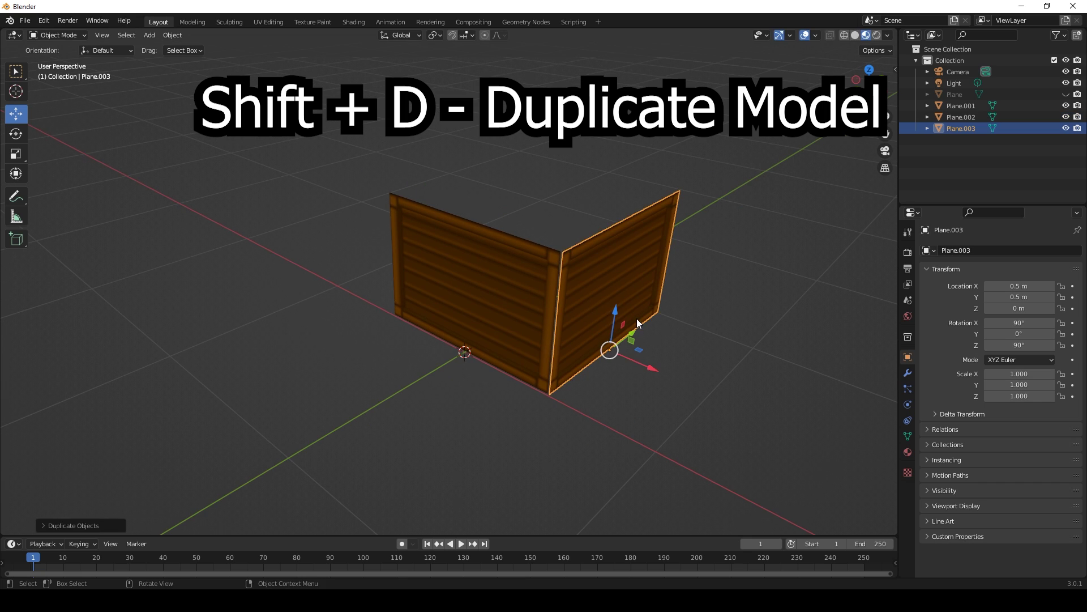
{"action": "left_click", "coordinate": [997, 346]}
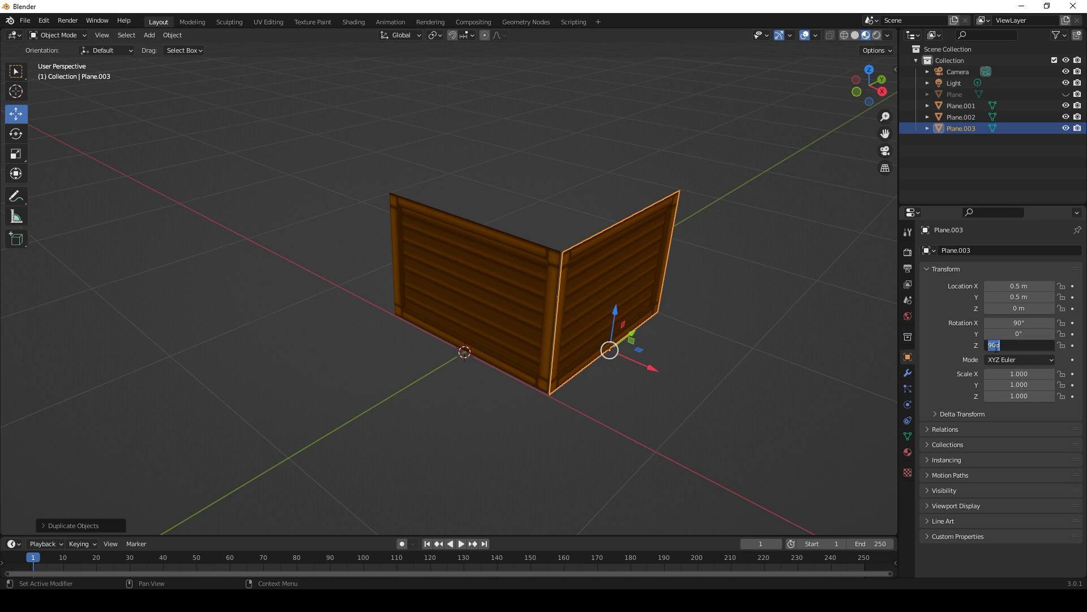
{"action": "type", "text": "-"}
{"action": "key", "text": "Return"}
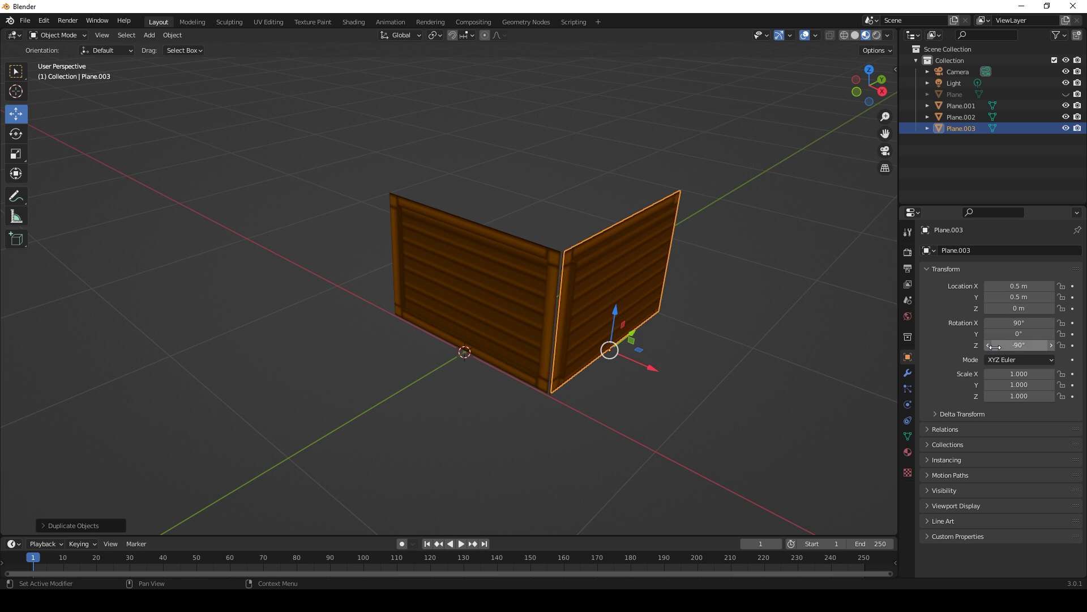
{"action": "left_click", "coordinate": [1032, 284]}
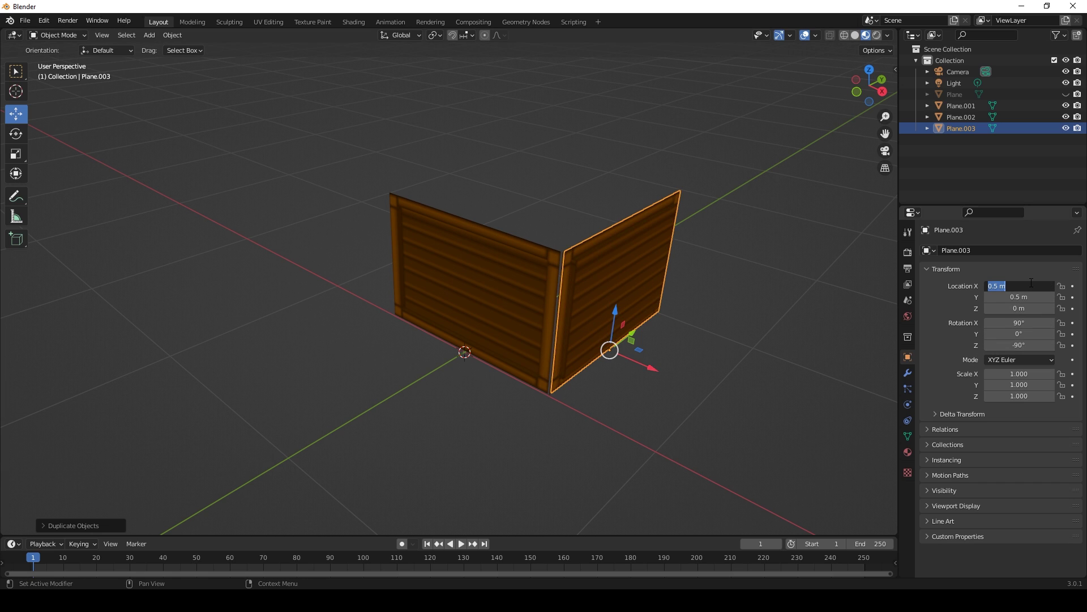
{"action": "type", "text": "-"}
{"action": "key", "text": "Return"}
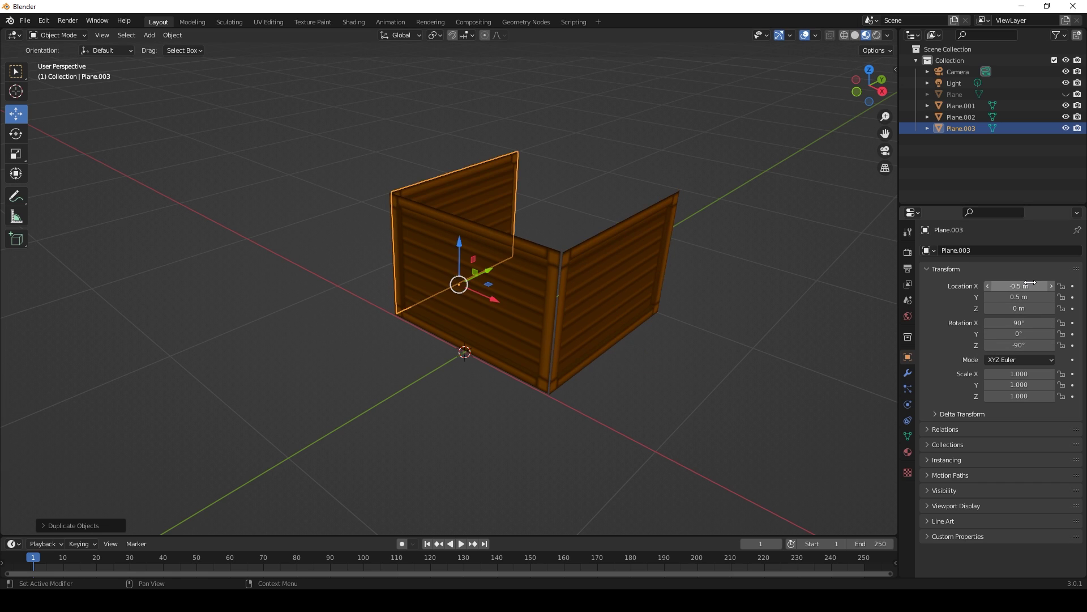
{"action": "left_click", "coordinate": [659, 396]}
{"action": "middle_click_drag", "start_coordinate": [452, 261], "coordinate": [478, 266]}
- Duplicate the front wall as a fourth wall rotated 180° on Z at Y 1 m
{"action": "left_click", "coordinate": [479, 269]}
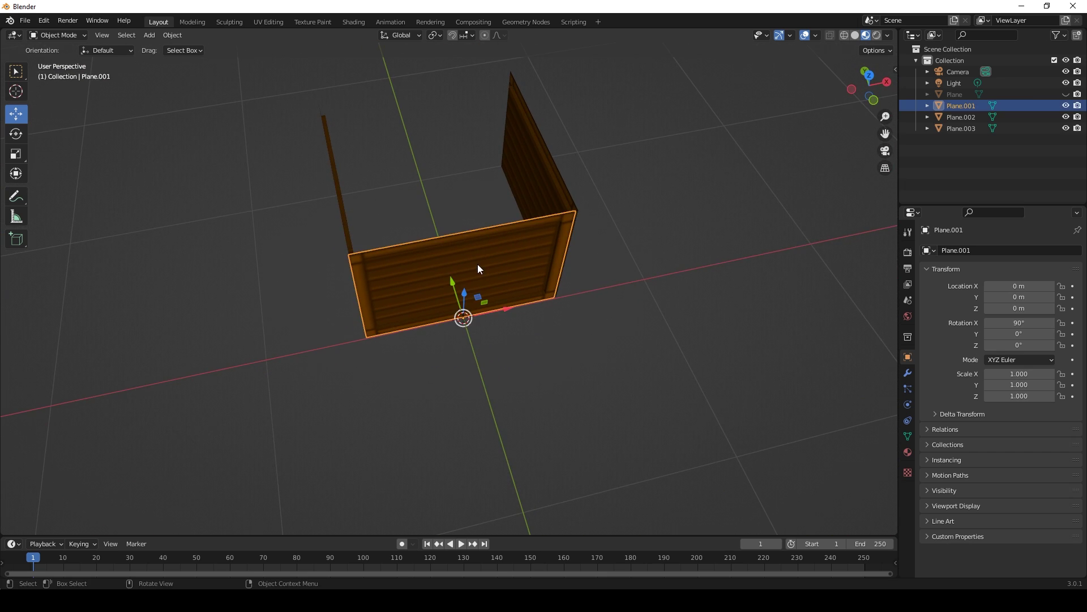
{"action": "key", "text": "shift+d"}
{"action": "left_click", "coordinate": [1004, 345]}
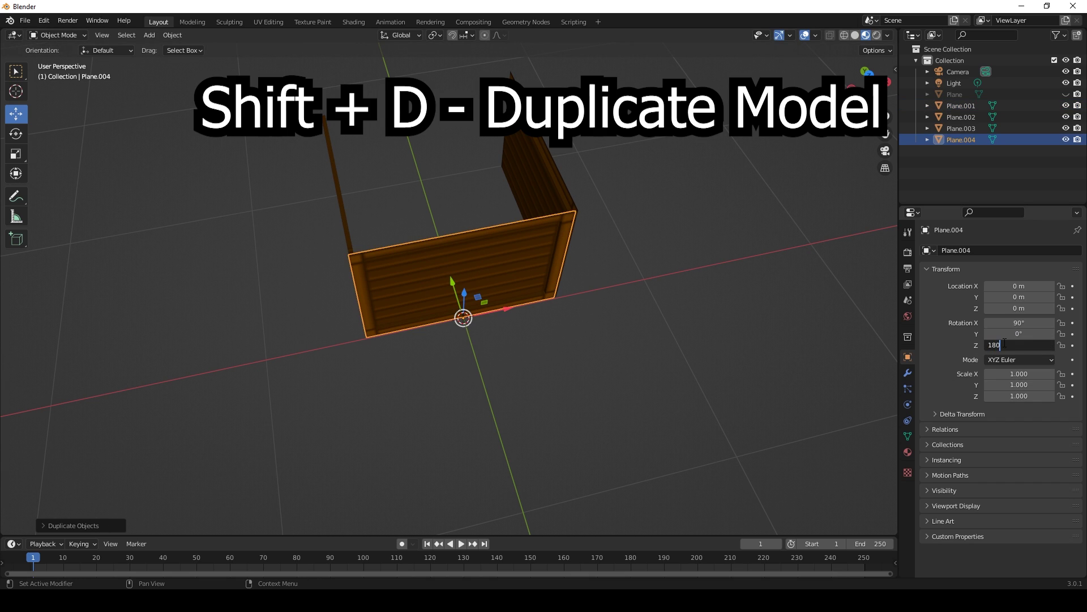
{"action": "key", "text": "Return"}
{"action": "left_click", "coordinate": [1010, 298]}
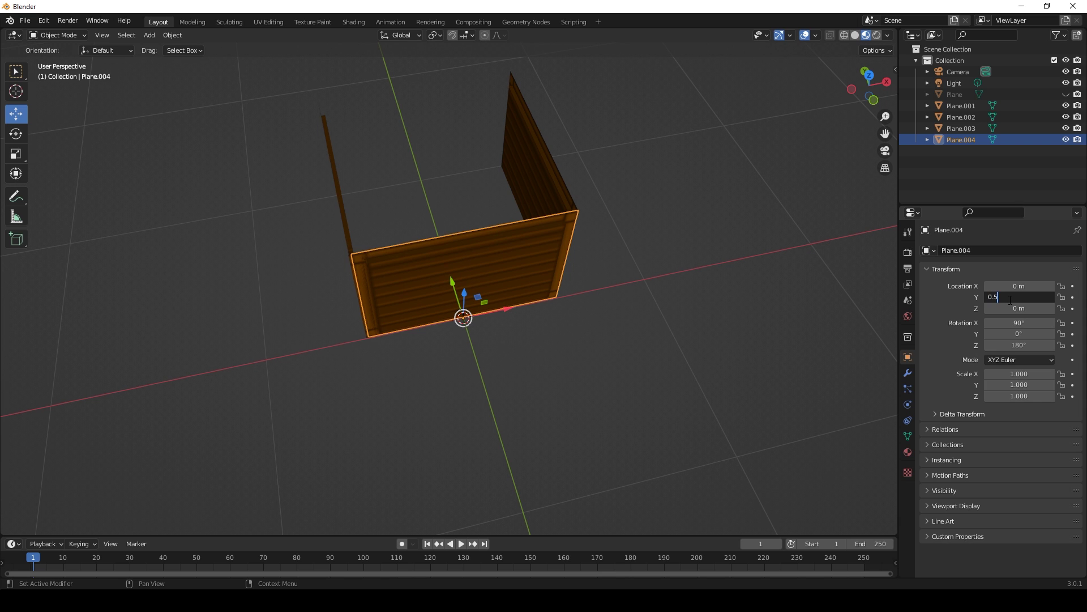
{"action": "key", "text": "Return"}
{"action": "middle_click_drag", "start_coordinate": [439, 185], "coordinate": [525, 196]}
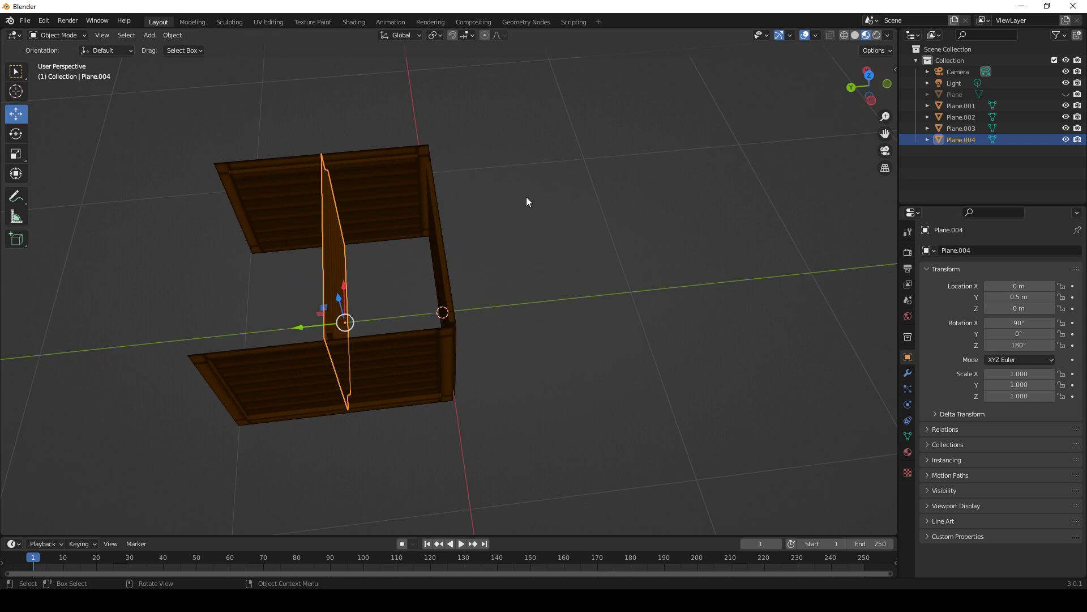
{"action": "left_click", "coordinate": [1024, 296]}
{"action": "type", "text": "1"}
{"action": "key", "text": "Return"}
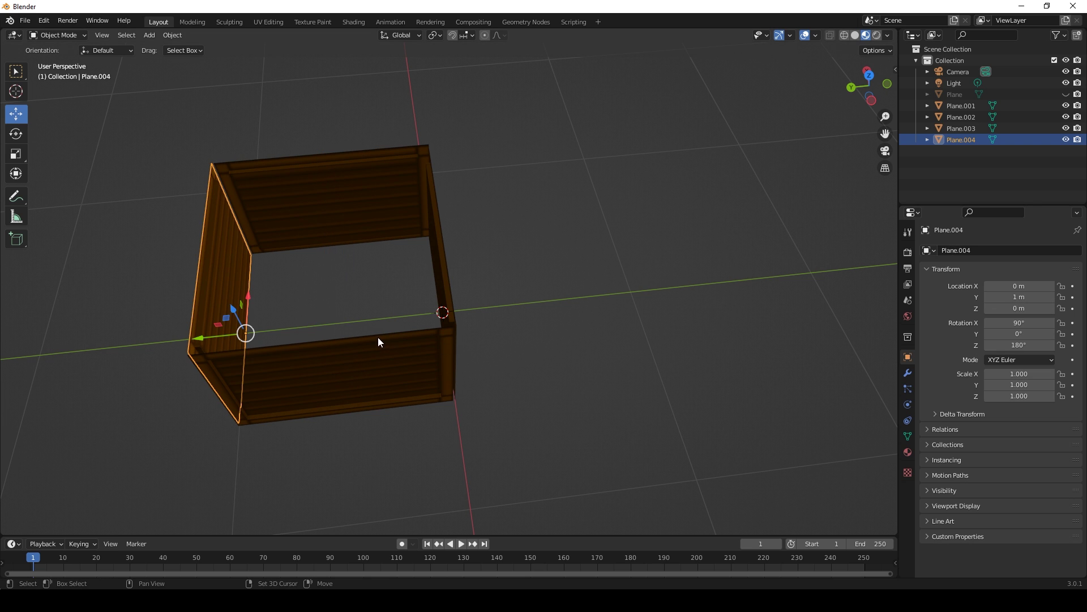
- Orbit to a three-quarter view of the closed four-wall box
{"action": "middle_click_drag", "start_coordinate": [378, 340], "coordinate": [617, 294]}
{"action": "left_click", "coordinate": [630, 451]}
{"action": "middle_click_drag", "start_coordinate": [630, 451], "coordinate": [474, 405]}
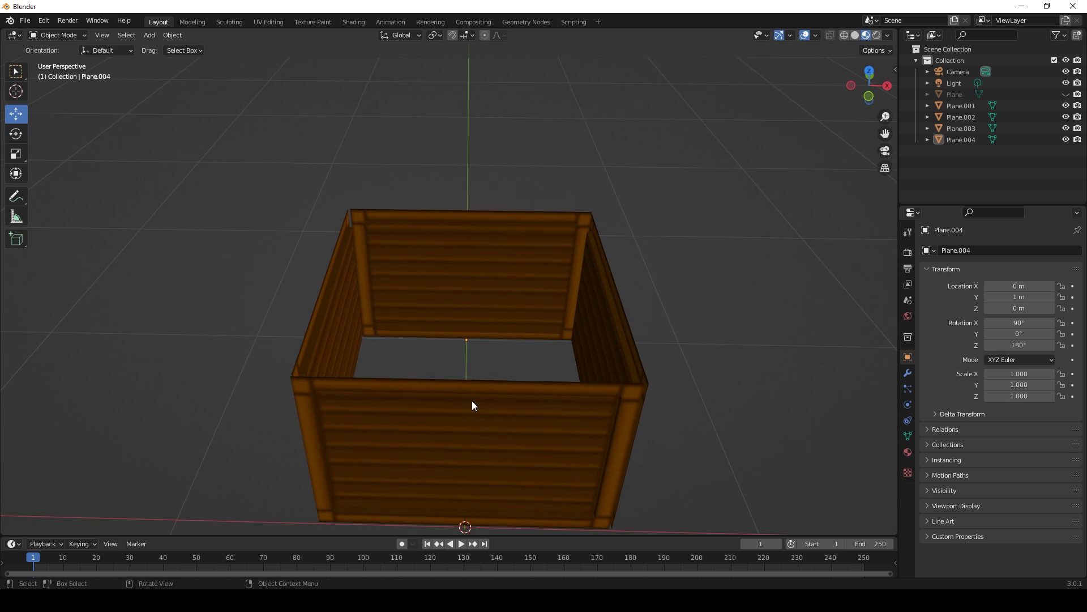
{"action": "left_click", "coordinate": [467, 446]}
{"action": "middle_click_drag", "start_coordinate": [467, 446], "coordinate": [504, 369]}
- Select the front, left, back and right walls and join them with Ctrl+J
{"action": "left_click", "coordinate": [504, 369]}
{"action": "left_click", "coordinate": [396, 339], "text": "shift"}
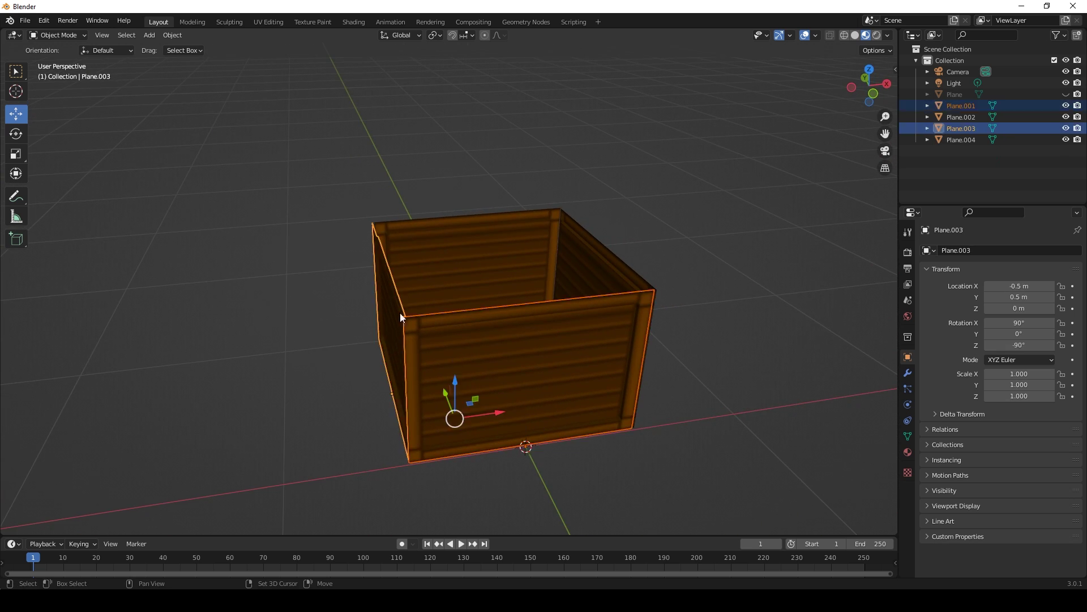
{"action": "left_click", "coordinate": [486, 270], "text": "shift"}
{"action": "left_click", "coordinate": [573, 273], "text": "shift"}
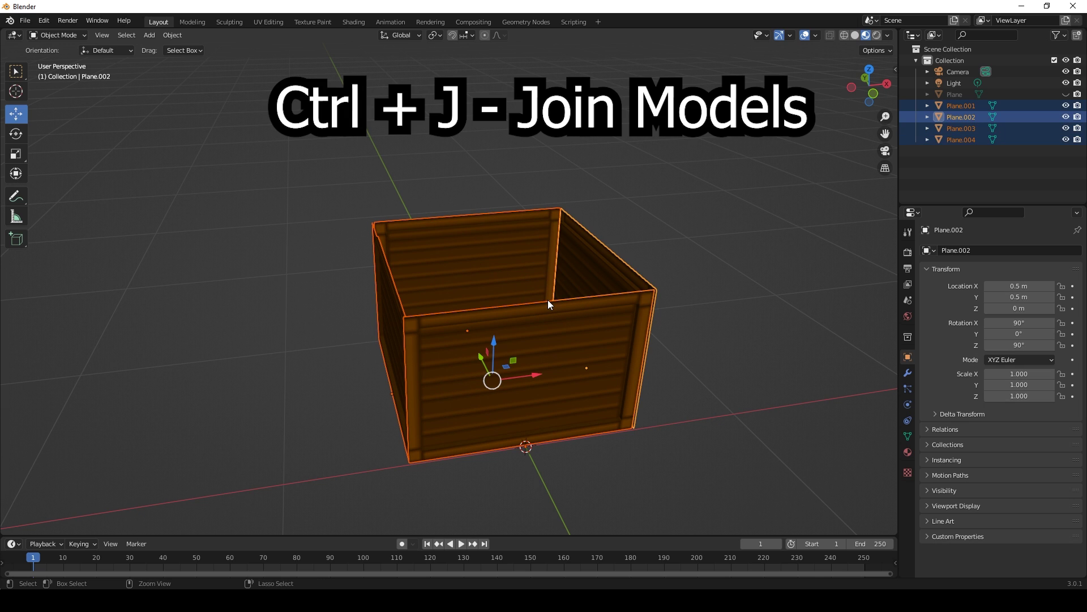
{"action": "key", "text": "ctrl+j"}
{"action": "middle_click_drag", "start_coordinate": [548, 301], "coordinate": [523, 312]}
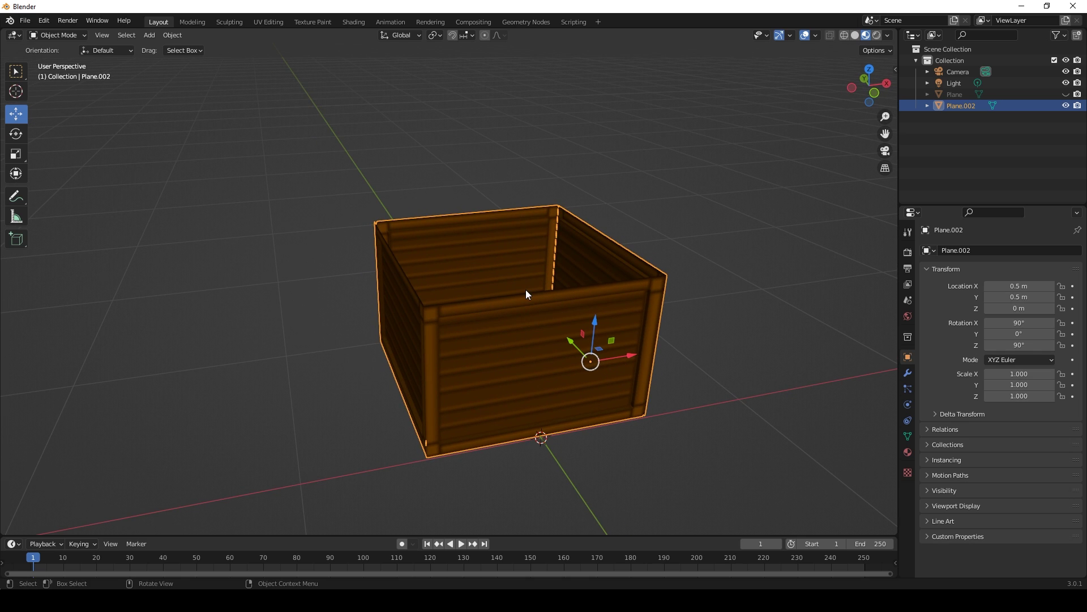
- In Edit Mode, circle-select the top corner gap's vertices and merge them at center
{"action": "key", "text": "Tab"}
{"action": "middle_click_drag", "start_coordinate": [521, 291], "coordinate": [458, 321]}
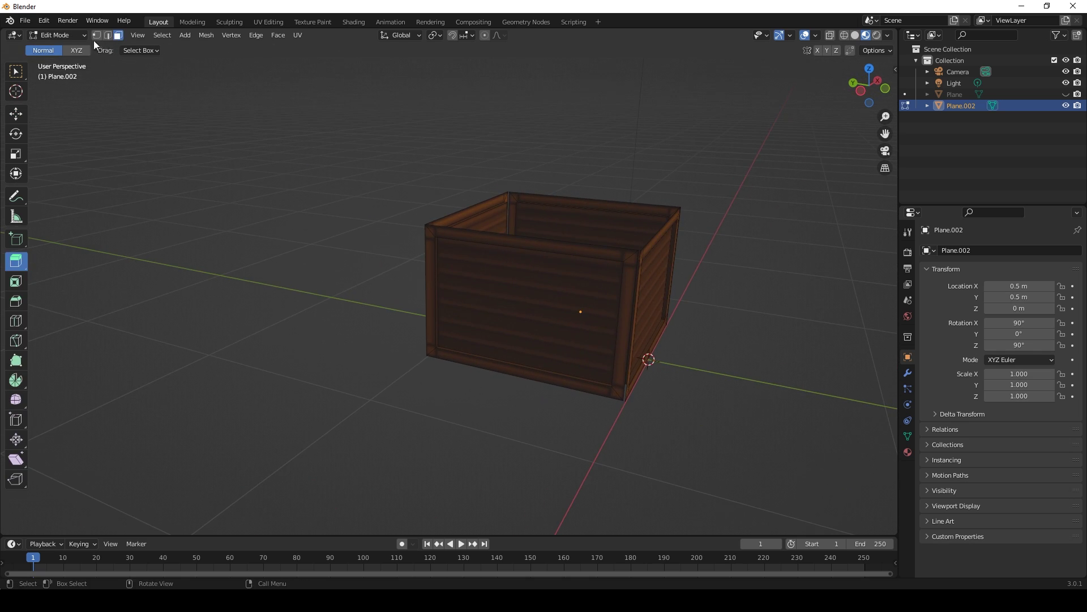
{"action": "scroll", "coordinate": [655, 247], "scroll_direction": "up", "scroll_amount": 3}
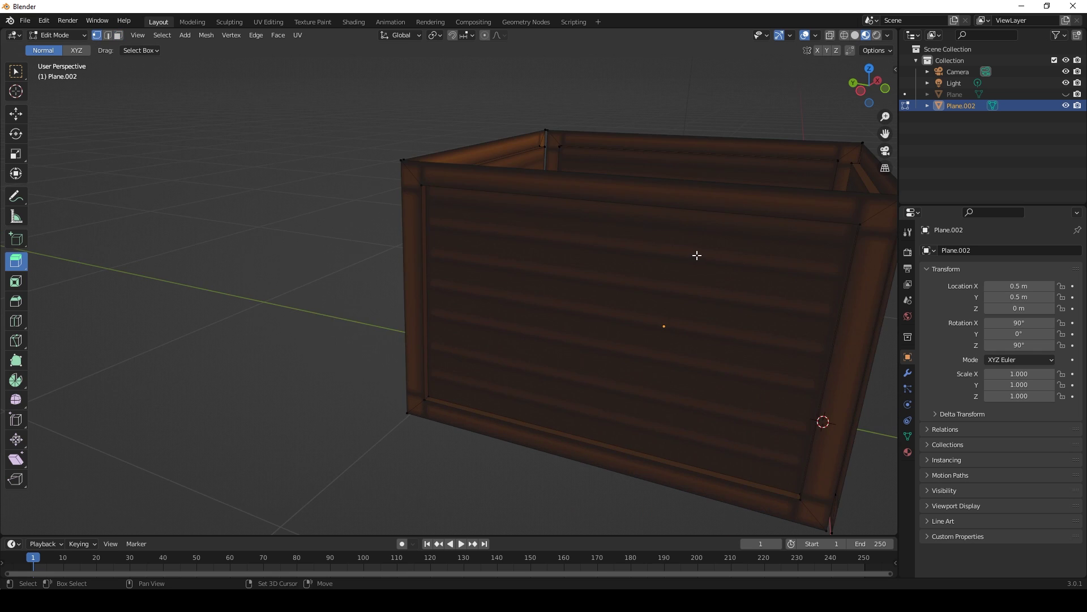
{"action": "middle_click_drag", "start_coordinate": [697, 255], "coordinate": [555, 244]}
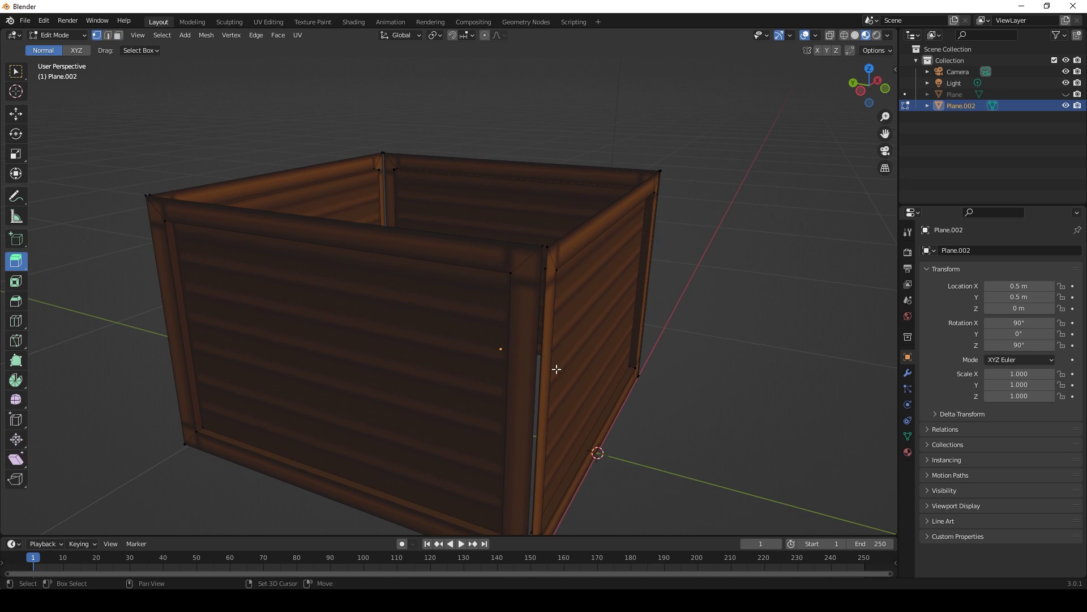
{"action": "scroll", "coordinate": [557, 370], "scroll_direction": "down", "scroll_amount": 5, "text": "shift"}
{"action": "scroll", "coordinate": [547, 221], "scroll_direction": "up", "scroll_amount": 5, "text": "shift"}
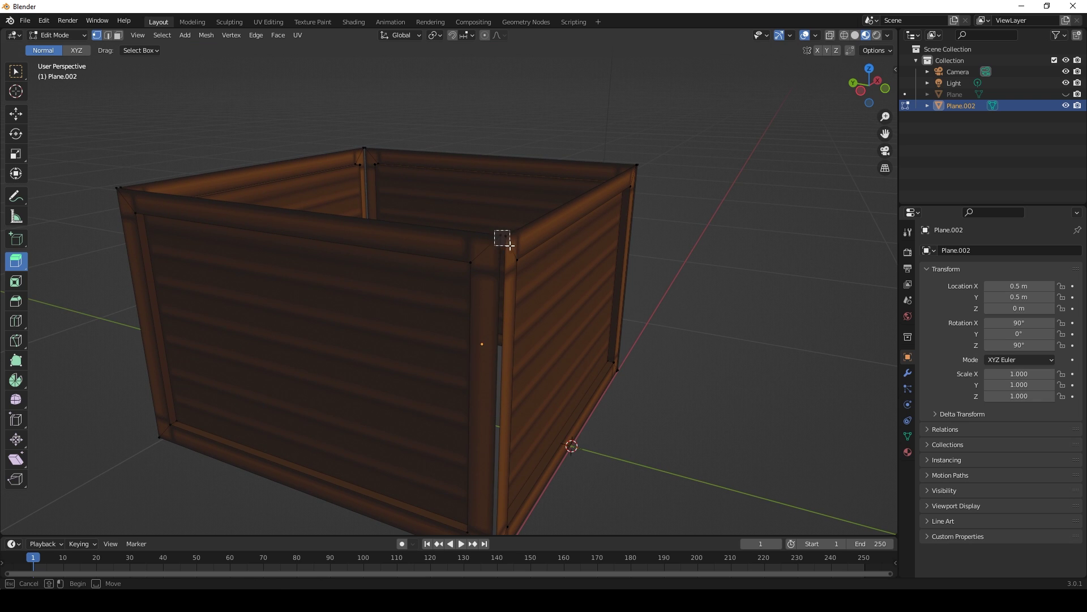
{"action": "key", "text": "c"}
{"action": "left_click", "coordinate": [507, 236]}
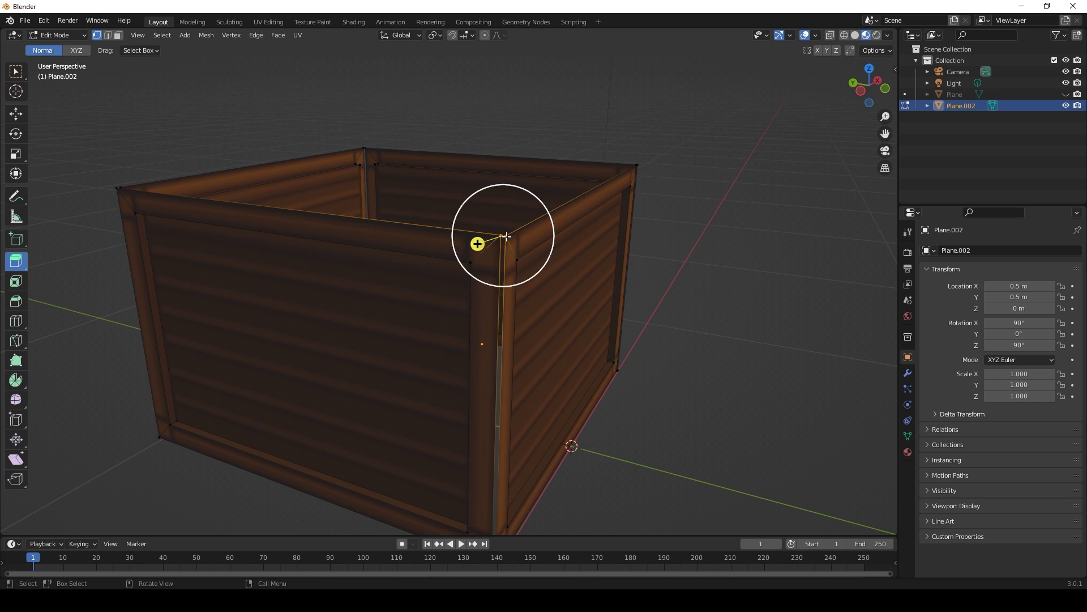
{"action": "right_click", "coordinate": [513, 334]}
{"action": "mouse_move", "coordinate": [504, 377]}
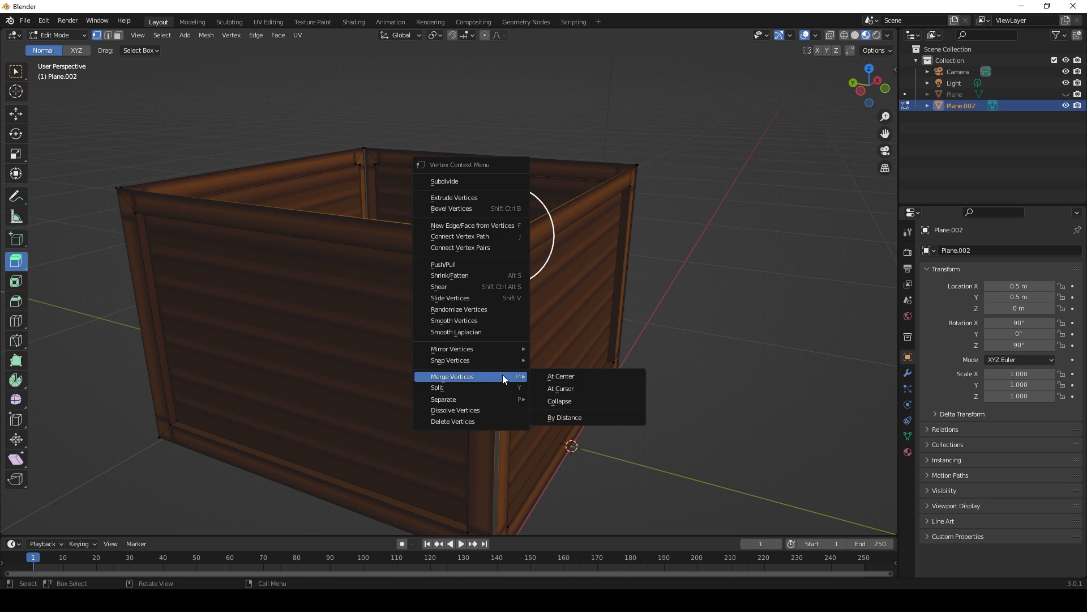
{"action": "left_click", "coordinate": [568, 375]}
{"action": "key", "text": "alt+a"}
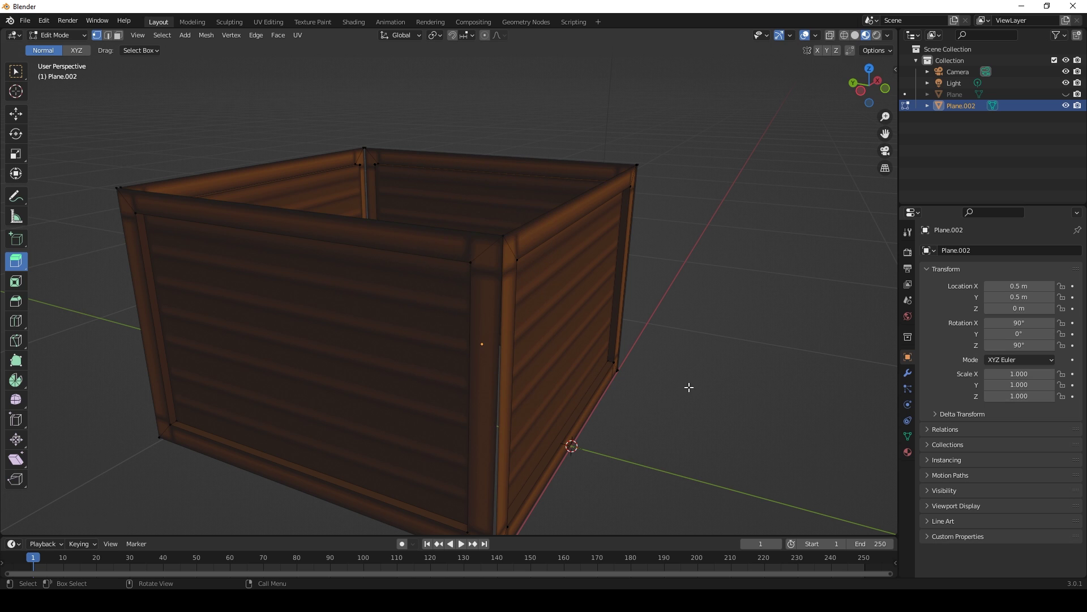
- Merge the bottom and remaining corner vertices at center, then return to Object Mode
{"action": "middle_click_drag", "start_coordinate": [568, 393], "coordinate": [557, 309]}
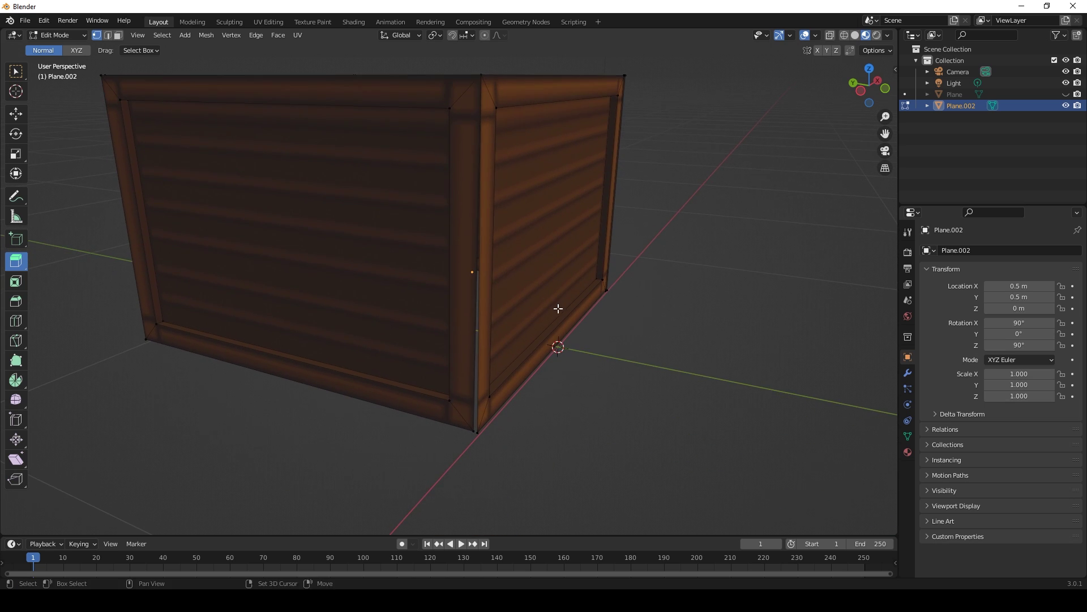
{"action": "right_click", "coordinate": [479, 432]}
{"action": "mouse_move", "coordinate": [485, 430]}
{"action": "left_click", "coordinate": [549, 430]}
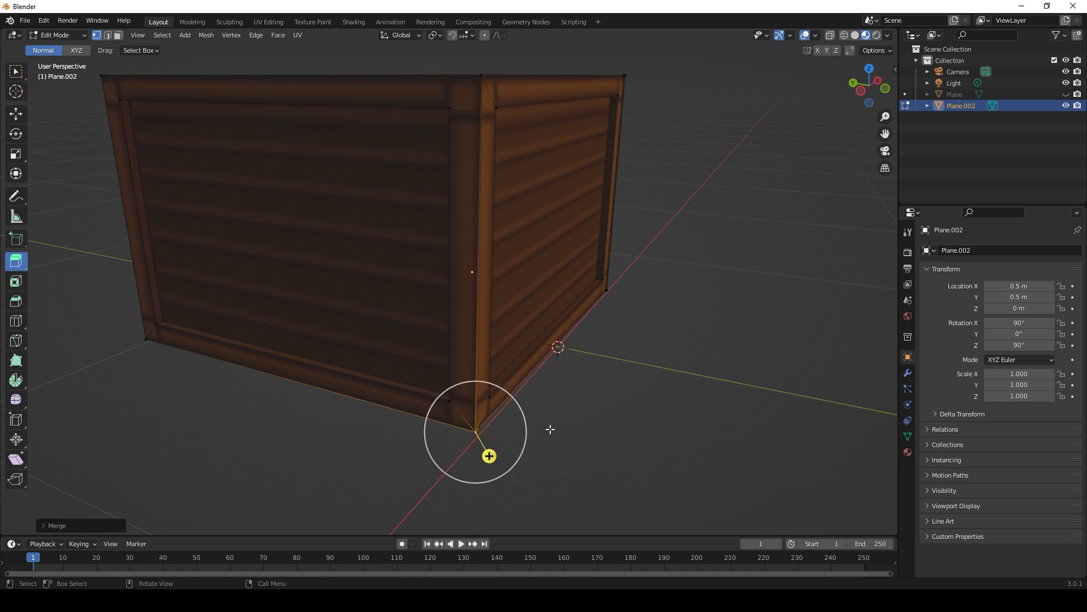
{"action": "key", "text": "alt+a"}
{"action": "middle_click_drag", "start_coordinate": [710, 343], "coordinate": [592, 357]}
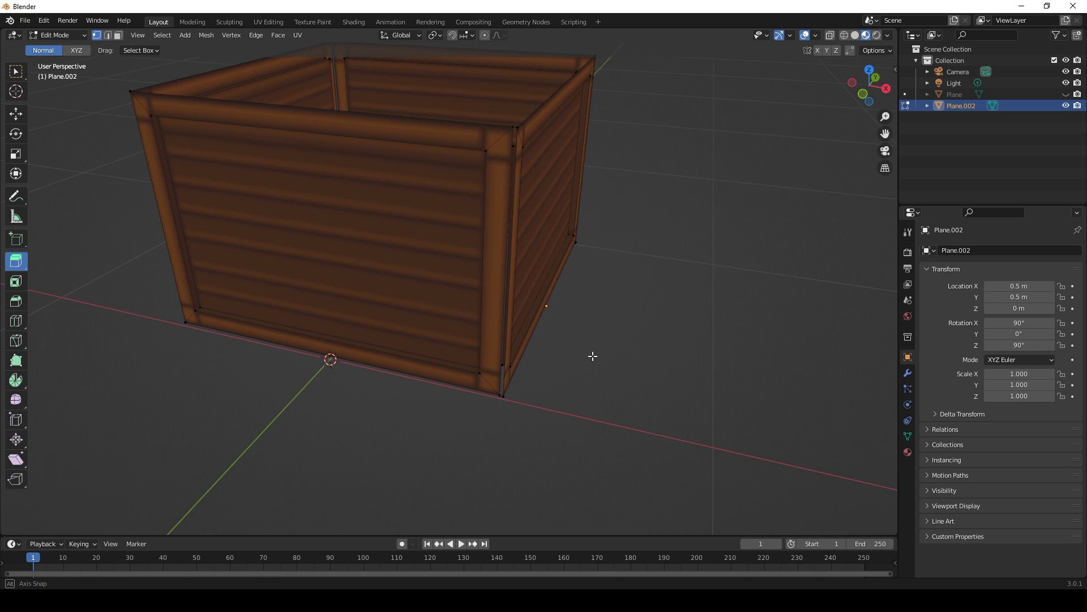
{"action": "right_click", "coordinate": [498, 397]}
{"action": "mouse_move", "coordinate": [507, 402]}
{"action": "left_click", "coordinate": [555, 399]}
{"action": "middle_click_drag", "start_coordinate": [566, 346], "coordinate": [487, 330]}
{"action": "scroll", "coordinate": [585, 342], "scroll_direction": "down", "scroll_amount": 5}
{"action": "key", "text": "Tab"}
- Rename the box object to 'Walls' in the Outliner and hide it
{"action": "left_click", "coordinate": [594, 379]}
{"action": "middle_click_drag", "start_coordinate": [593, 378], "coordinate": [568, 376]}
{"action": "left_click", "coordinate": [498, 317]}
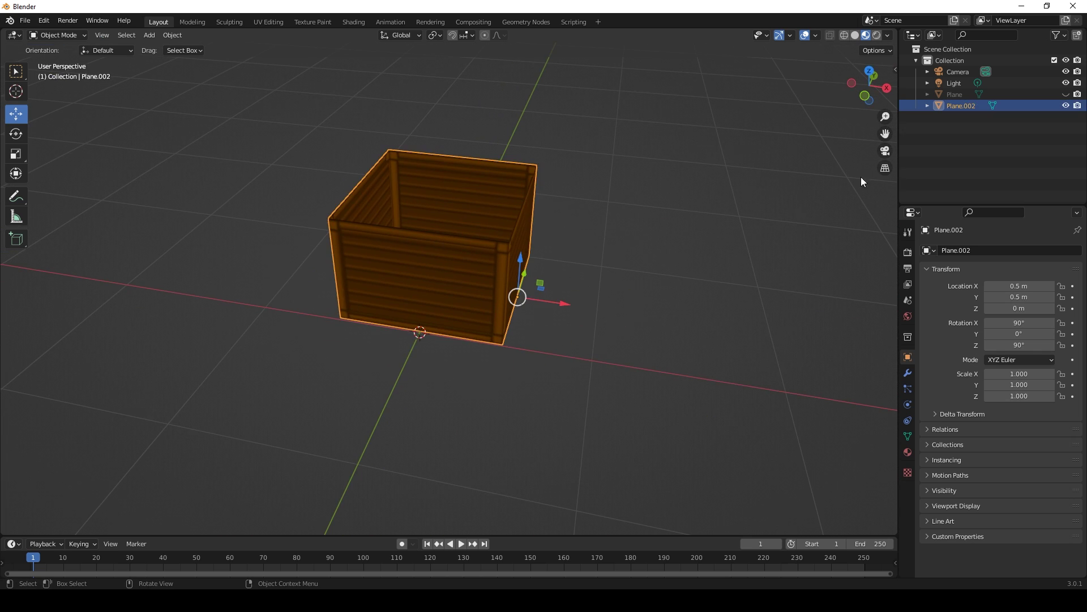
{"action": "double_click", "coordinate": [961, 105]}
{"action": "type", "text": "Walls"}
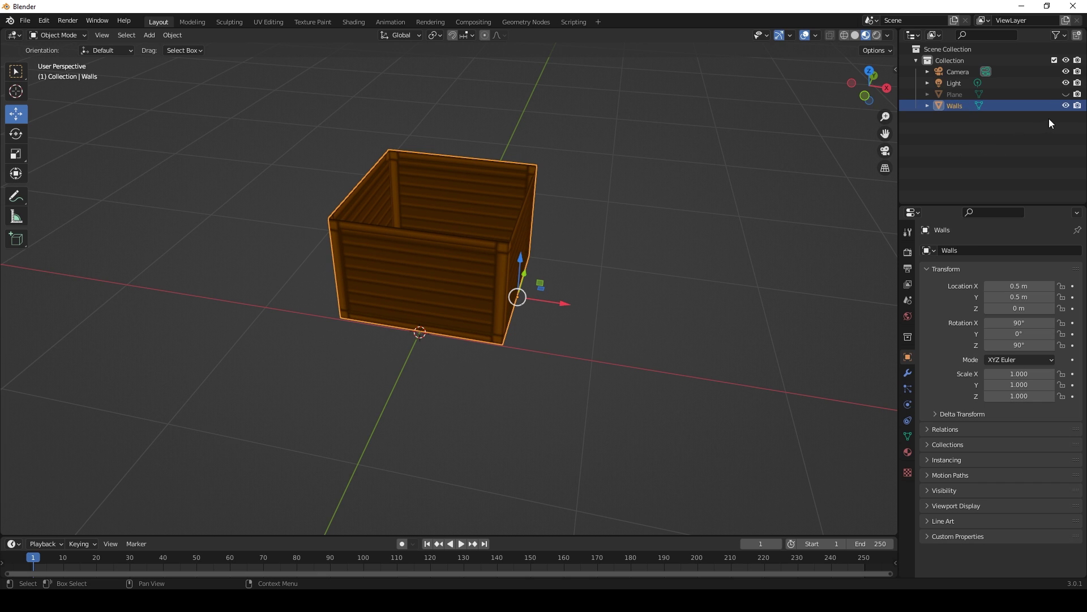
{"action": "key", "text": "Return"}
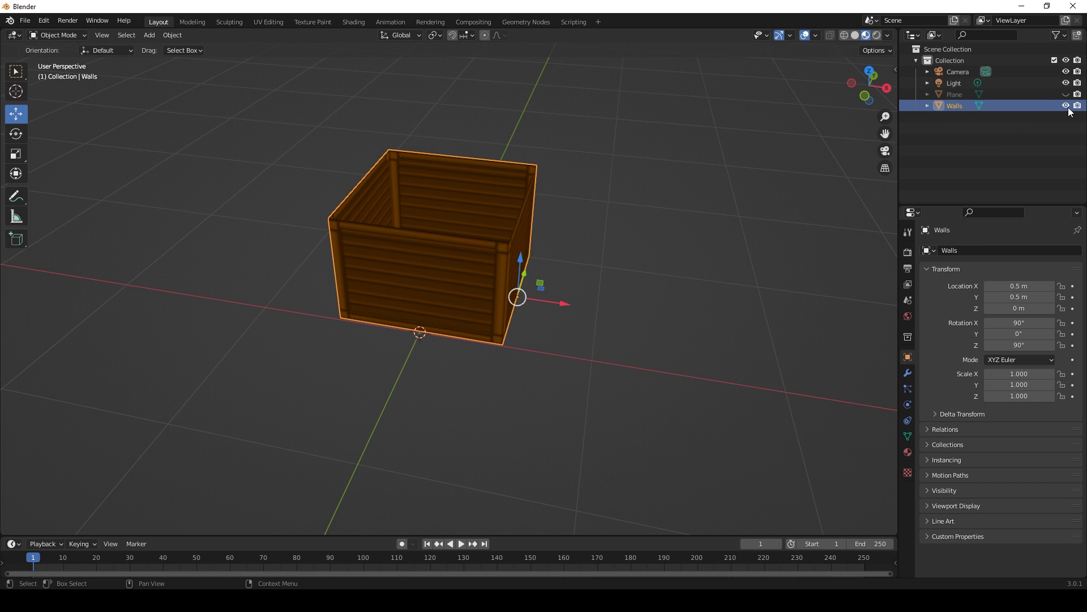
{"action": "left_click", "coordinate": [1065, 106]}
- Add a new flat mesh plane and select it
{"action": "left_click", "coordinate": [149, 34]}
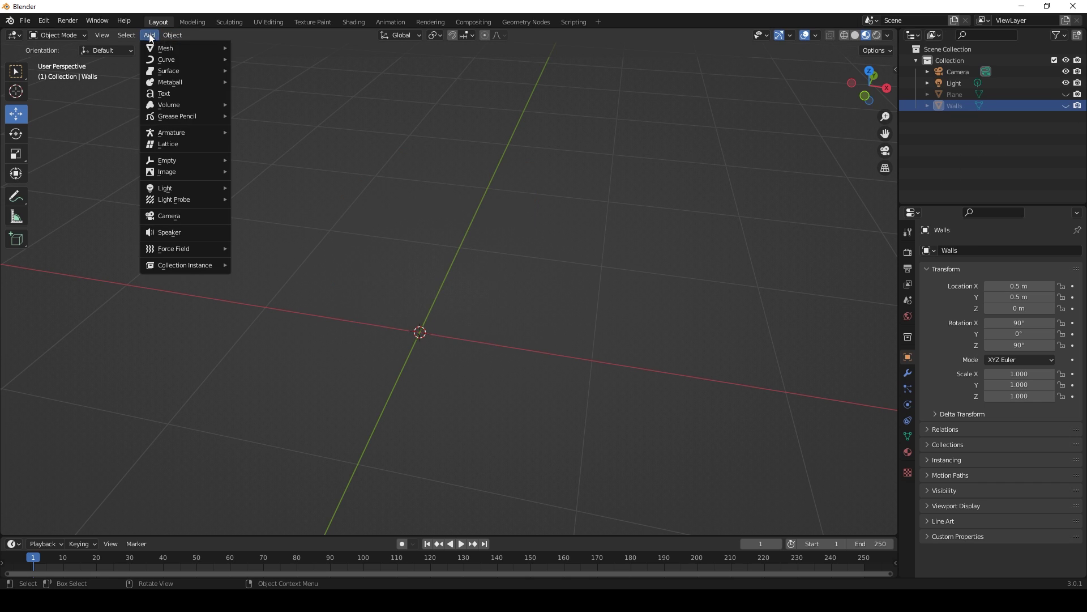
{"action": "mouse_move", "coordinate": [165, 49]}
{"action": "left_click", "coordinate": [274, 50]}
{"action": "left_click", "coordinate": [655, 249]}
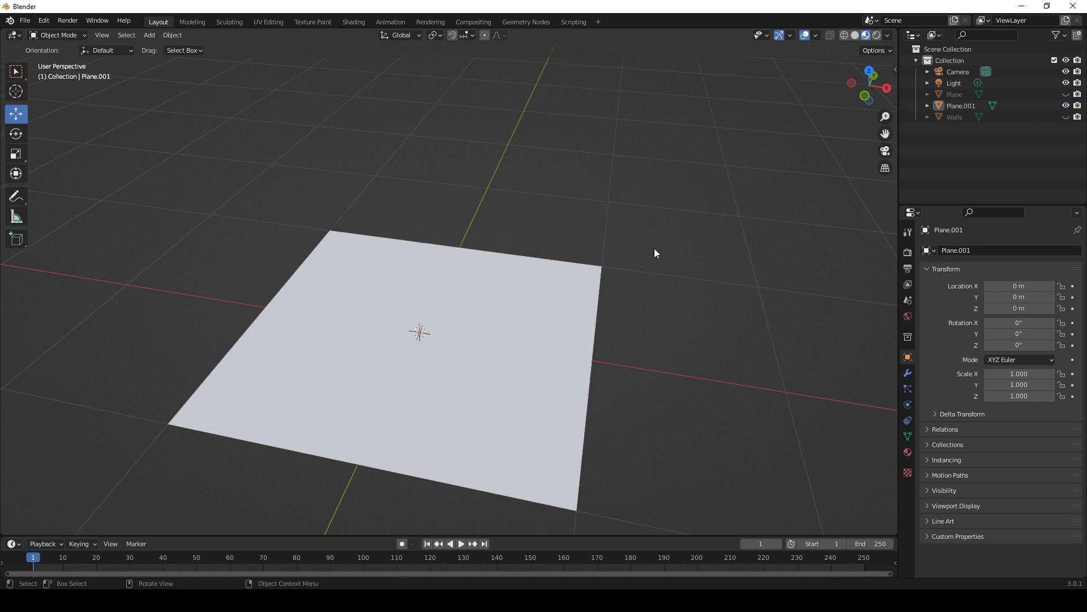
{"action": "left_click", "coordinate": [483, 377]}
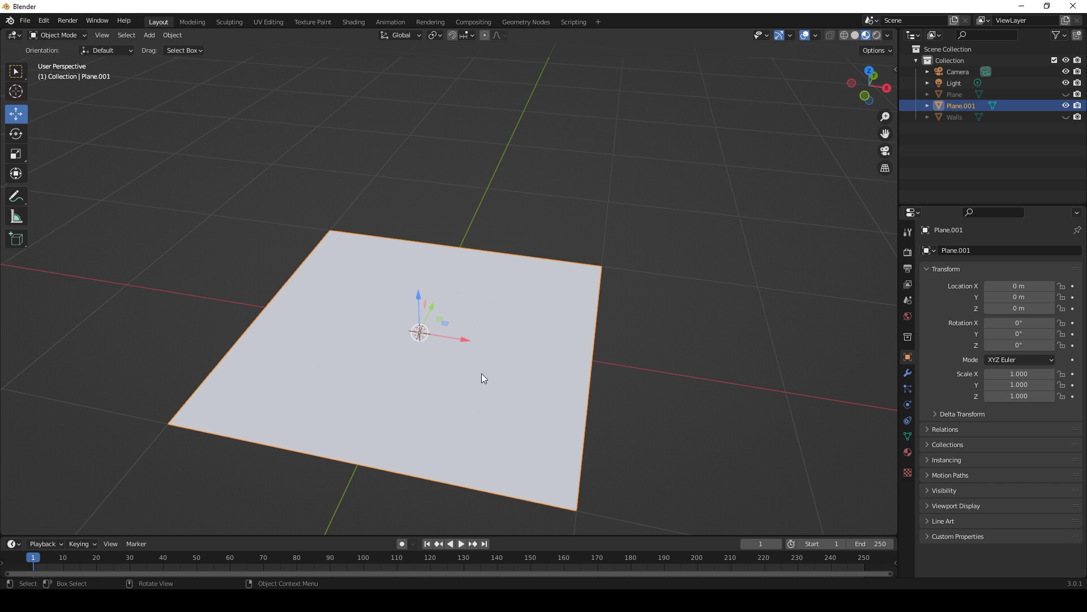
{"action": "left_click", "coordinate": [352, 21]}
- Create a new material named Roof with an Image Texture node feeding Base Color
{"action": "left_click", "coordinate": [552, 348]}
{"action": "left_click", "coordinate": [541, 348]}
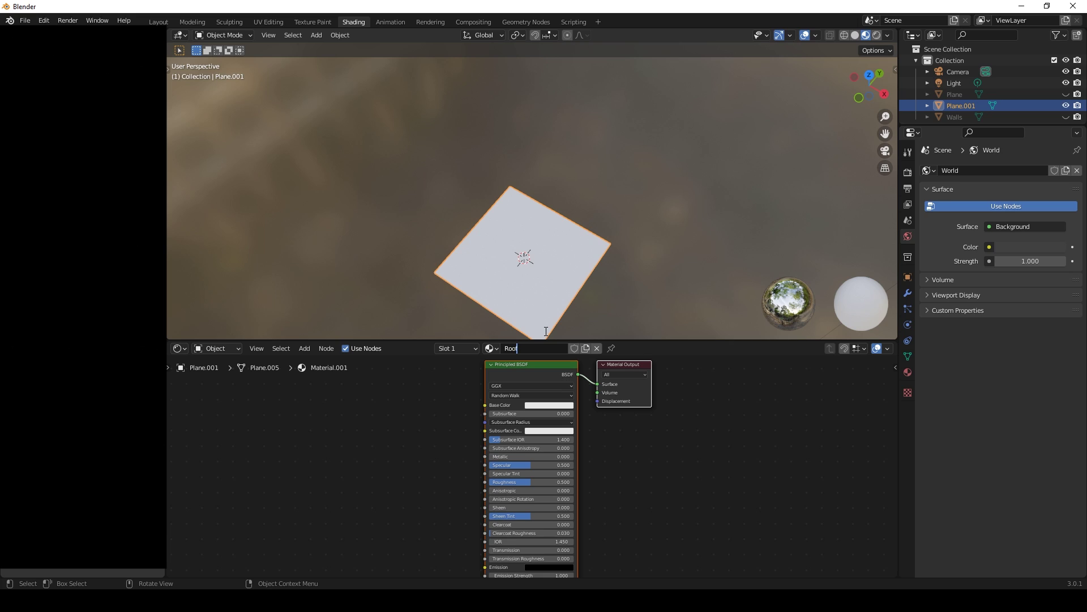
{"action": "left_click", "coordinate": [305, 348]}
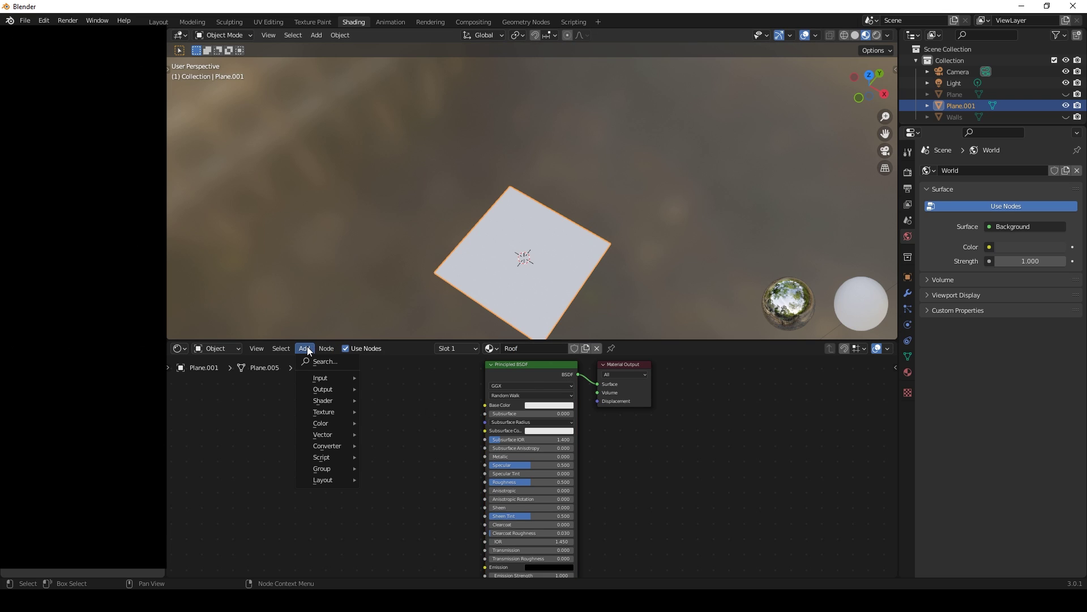
{"action": "mouse_move", "coordinate": [346, 407]}
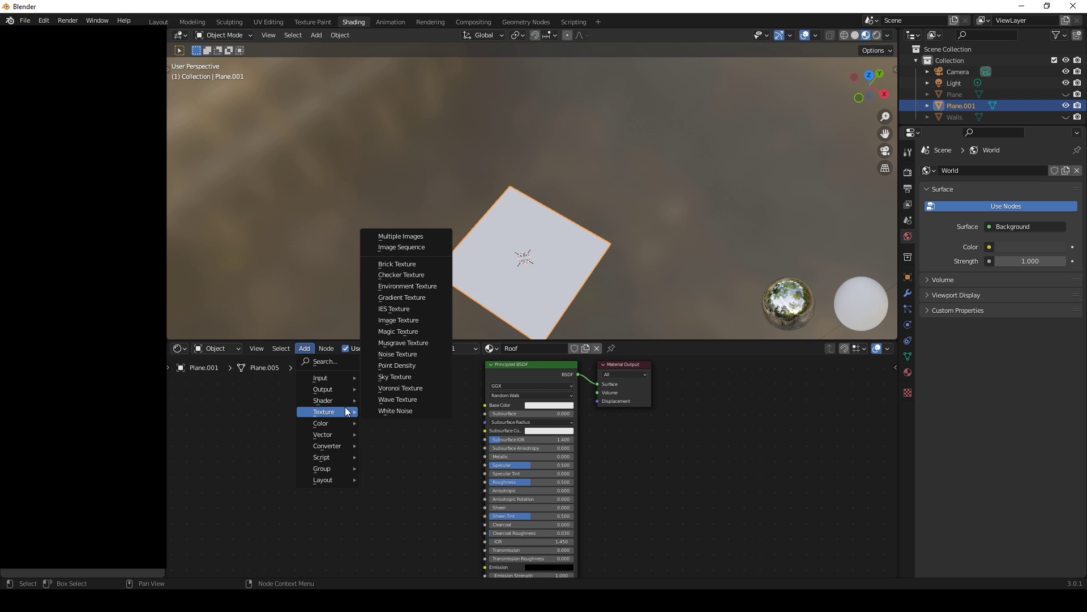
{"action": "left_click", "coordinate": [399, 320]}
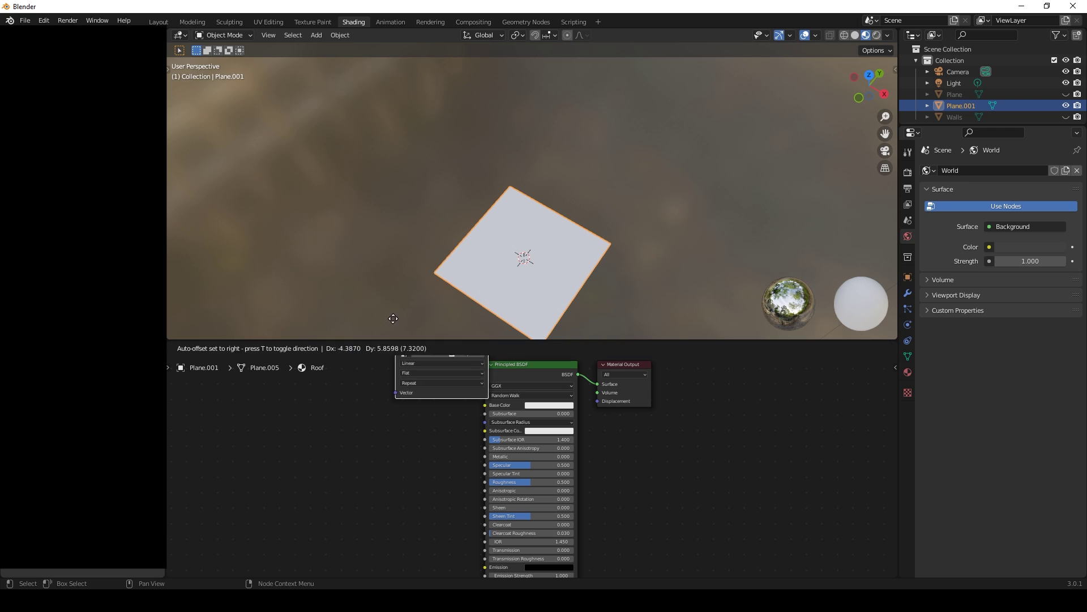
{"action": "left_click", "coordinate": [335, 392]}
{"action": "left_click_drag", "start_coordinate": [429, 405], "coordinate": [486, 405]}
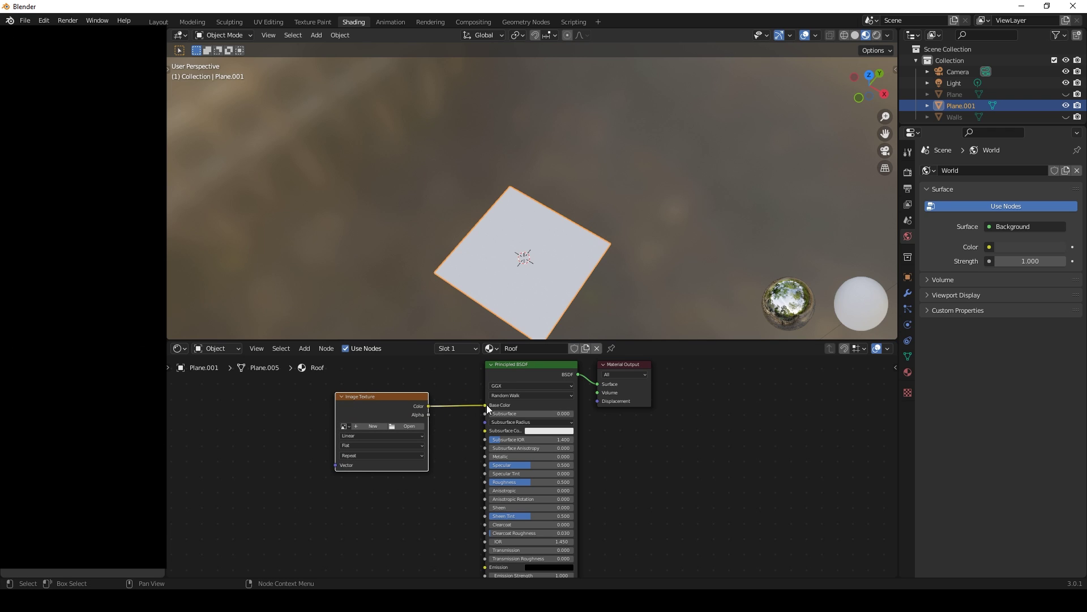
- Load Roof.png from the project folder into the texture and set Specular to 0
{"action": "left_click", "coordinate": [409, 425]}
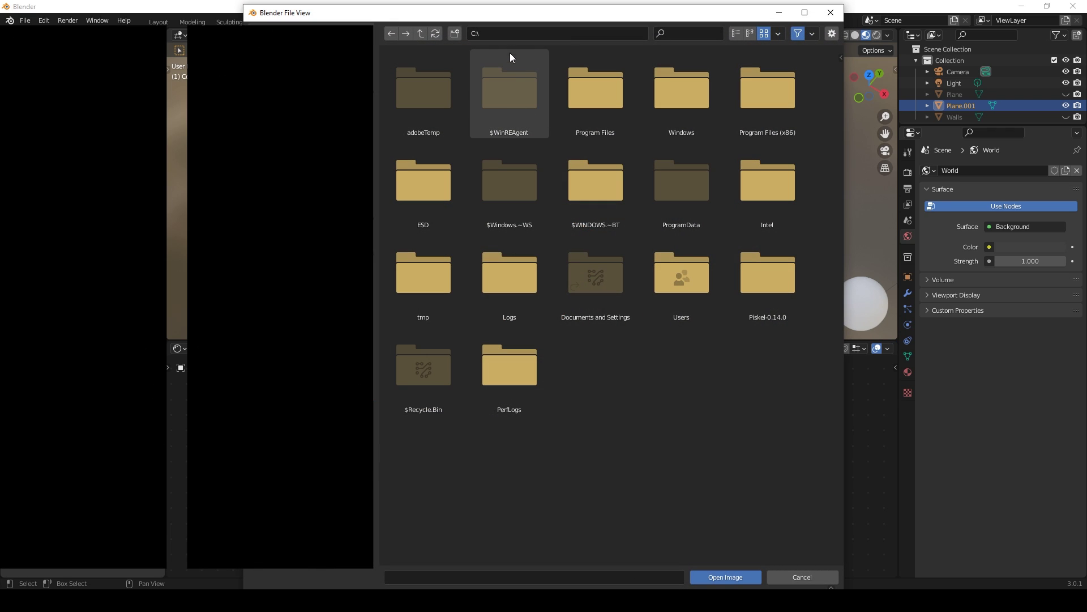
{"action": "left_click", "coordinate": [512, 32]}
{"action": "type", "text": "D:\\VideoProjects\\How To Make Pixel Art Models\\"}
{"action": "key", "text": "Return"}
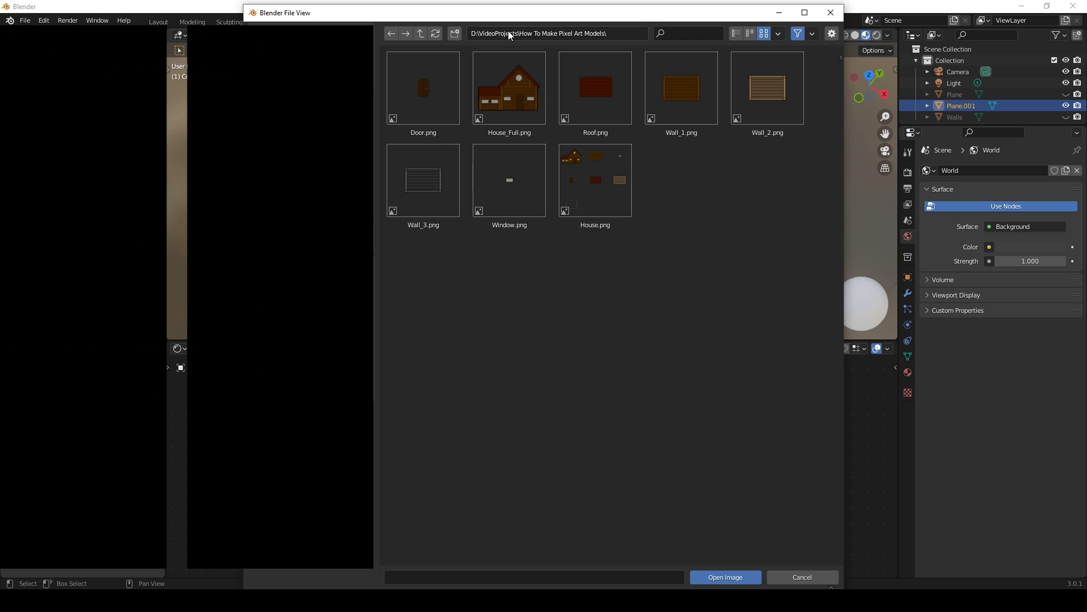
{"action": "double_click", "coordinate": [610, 91]}
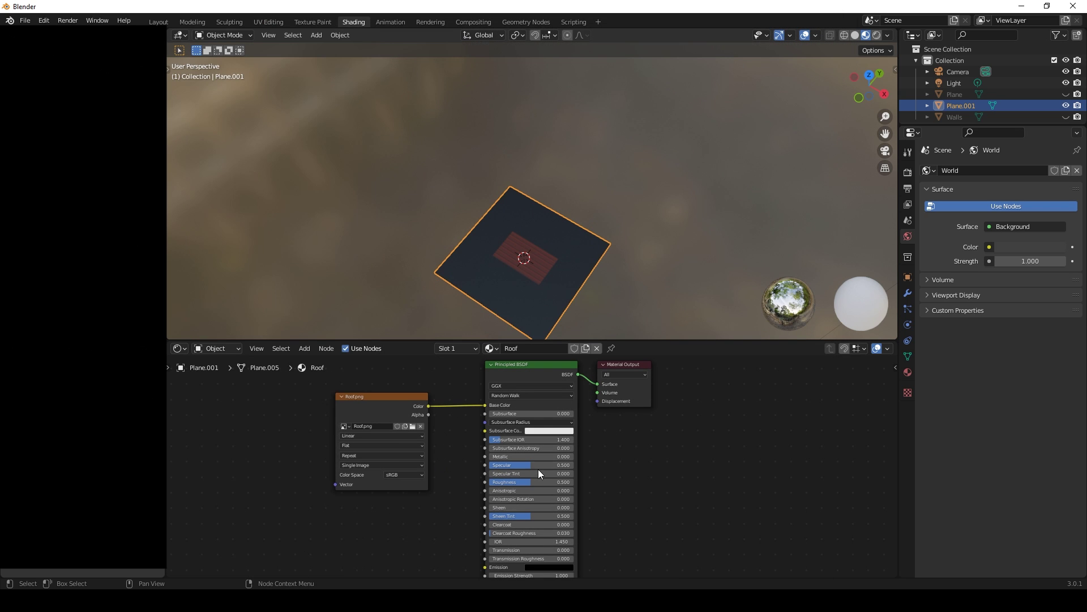
{"action": "left_click_drag", "start_coordinate": [529, 464], "coordinate": [491, 482]}
- From top view in Edit Mode, loop-cut two vertical and two horizontal edges around the roof texture
{"action": "left_click", "coordinate": [159, 22]}
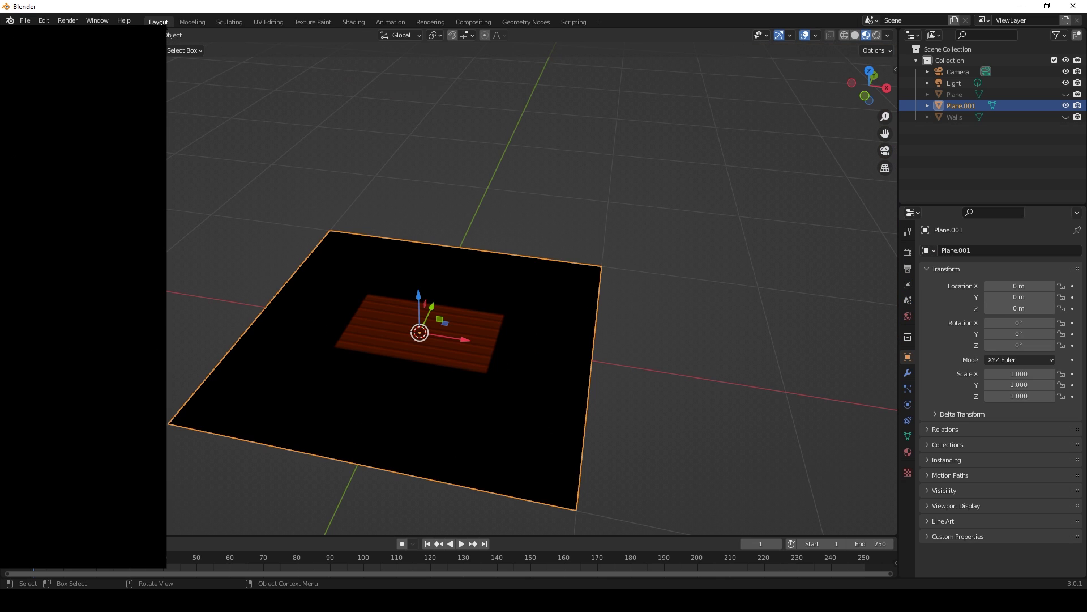
{"action": "middle_click_drag", "start_coordinate": [457, 362], "coordinate": [506, 326]}
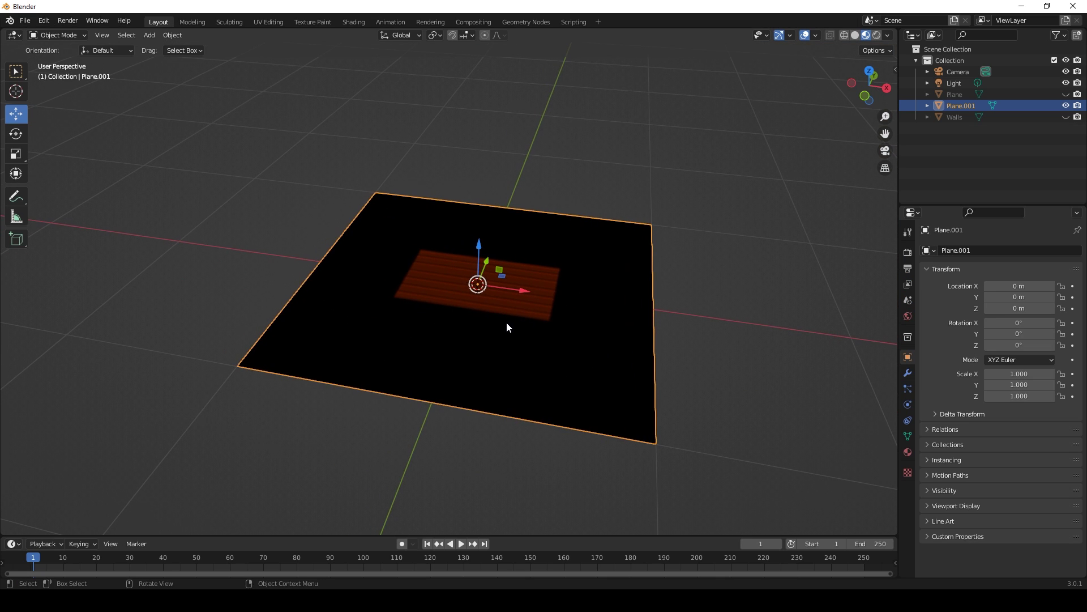
{"action": "key", "text": "KP_7"}
{"action": "key", "text": "Tab"}
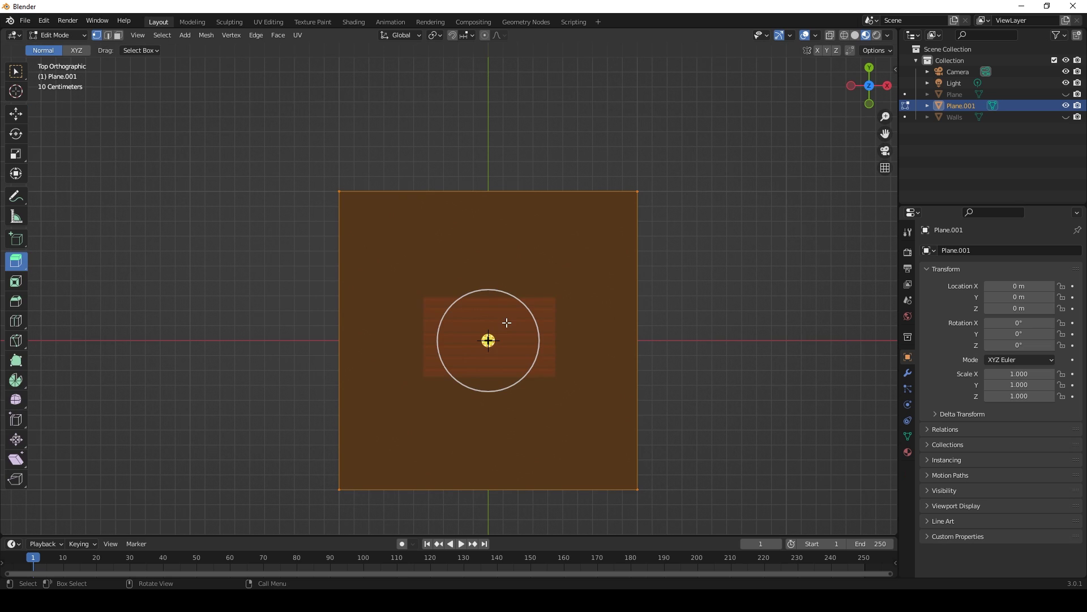
{"action": "left_click", "coordinate": [16, 321]}
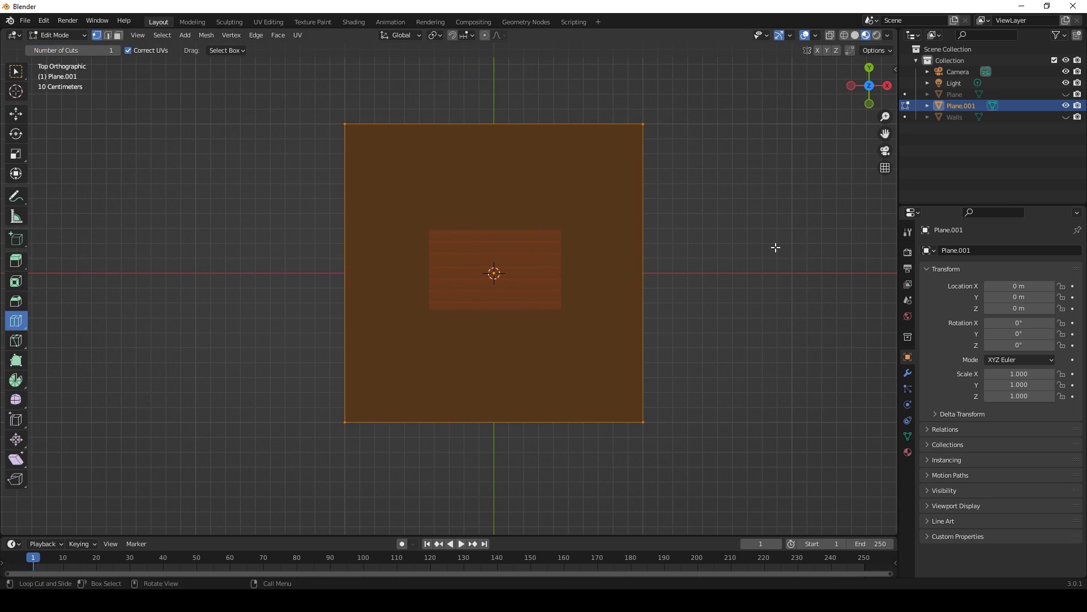
{"action": "left_click_drag", "start_coordinate": [495, 129], "coordinate": [562, 147]}
{"action": "left_click_drag", "start_coordinate": [502, 127], "coordinate": [429, 148]}
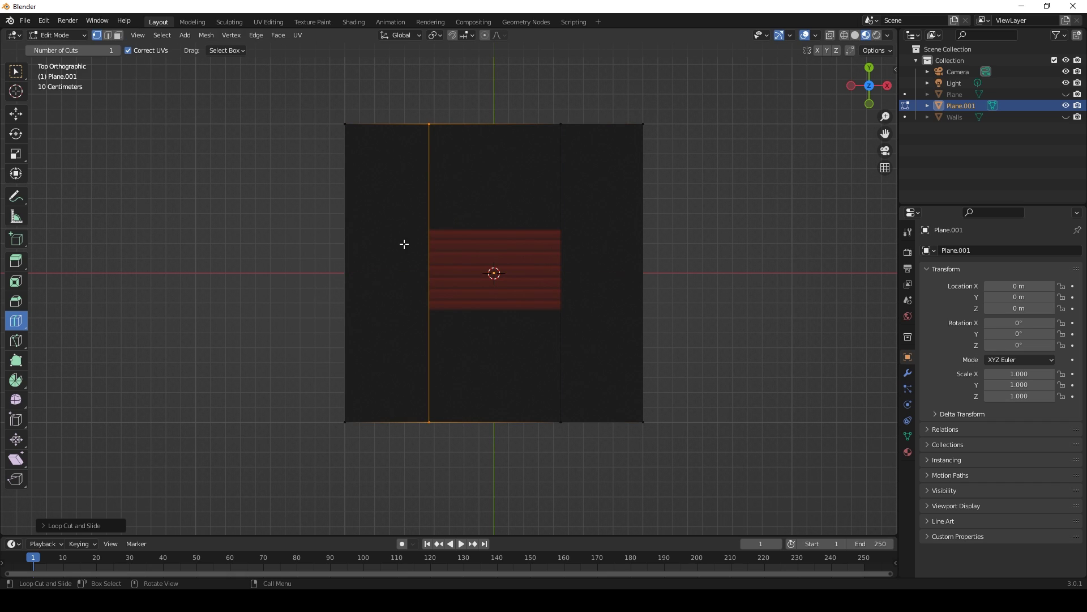
{"action": "left_click_drag", "start_coordinate": [565, 267], "coordinate": [572, 227]}
{"action": "left_click", "coordinate": [580, 224]}
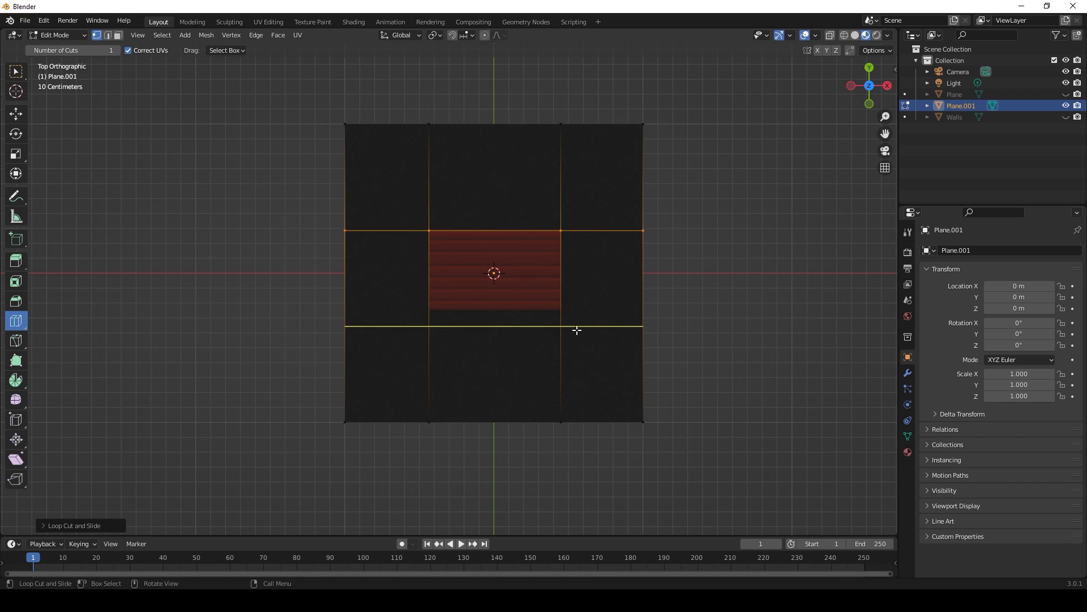
{"action": "mouse_move", "coordinate": [576, 329]}
{"action": "left_mouse_down"}
{"action": "mouse_move", "coordinate": [572, 317]}
{"action": "mouse_move", "coordinate": [592, 316]}
{"action": "left_mouse_up"}
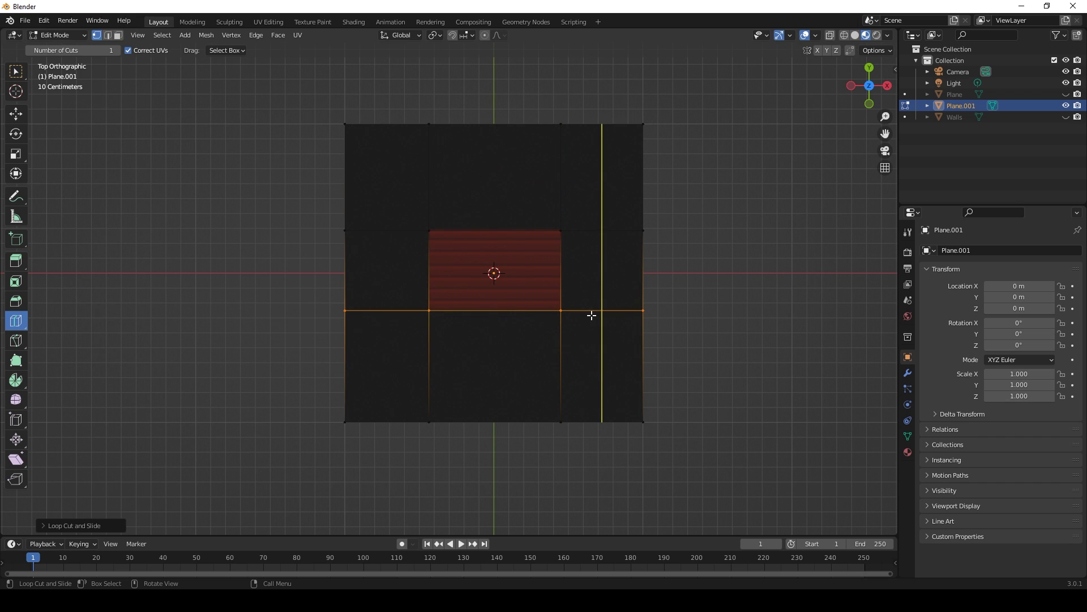
- In face select mode, select the border faces surrounding the roof texture
{"action": "scroll", "coordinate": [567, 316], "scroll_direction": "up", "scroll_amount": 3}
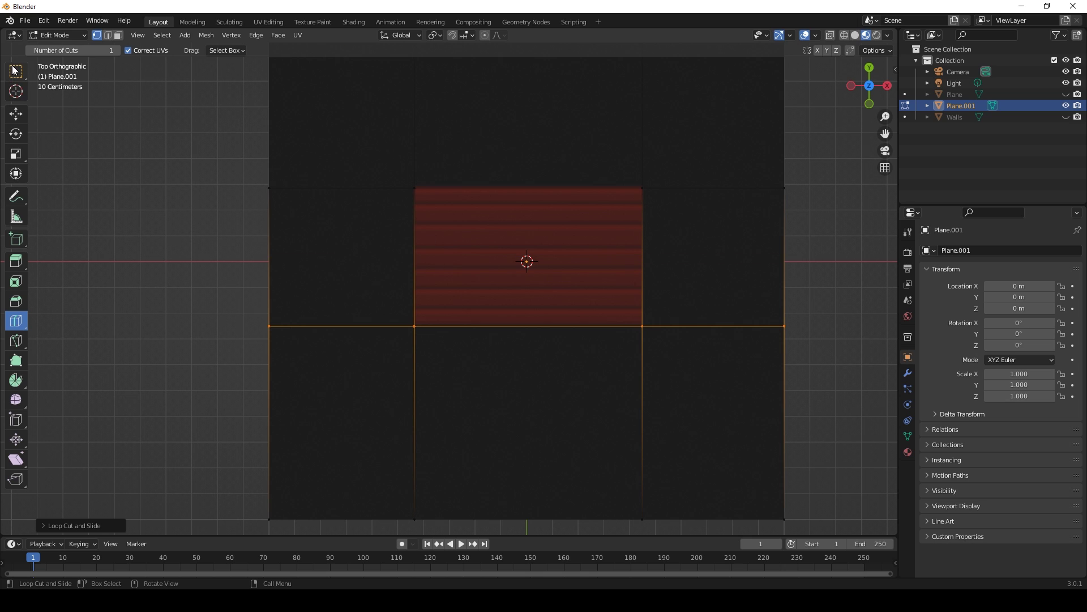
{"action": "left_click", "coordinate": [16, 71]}
{"action": "left_click", "coordinate": [118, 35]}
{"action": "left_click", "coordinate": [319, 138]}
{"action": "left_click", "coordinate": [510, 164], "text": "shift"}
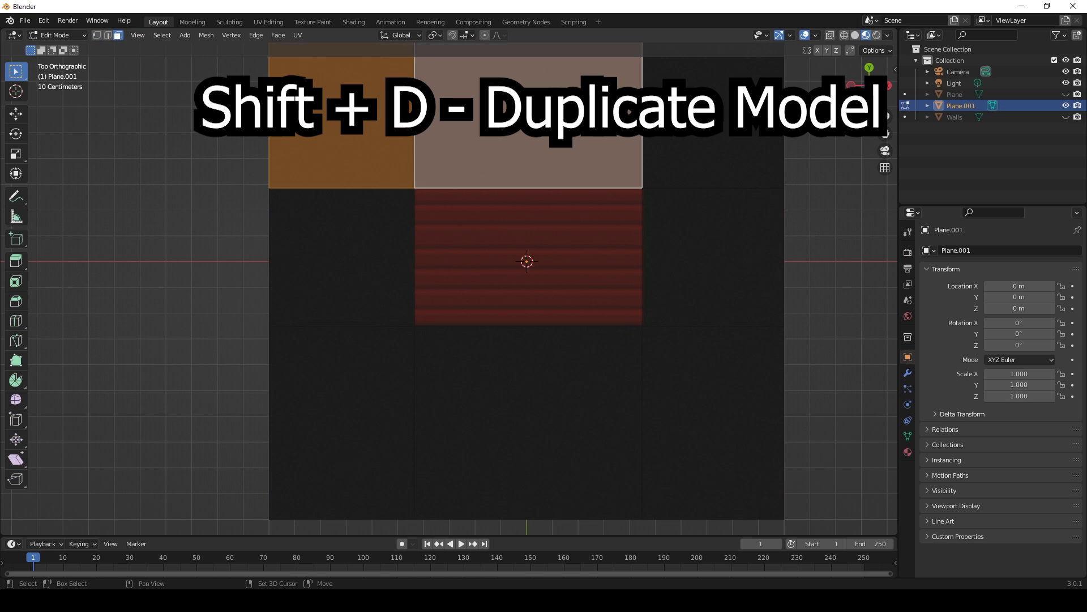
{"action": "left_click", "coordinate": [714, 148], "text": "shift"}
{"action": "left_click", "coordinate": [726, 273], "text": "shift"}
{"action": "left_click", "coordinate": [649, 422], "text": "shift"}
{"action": "left_click", "coordinate": [371, 282], "text": "shift"}
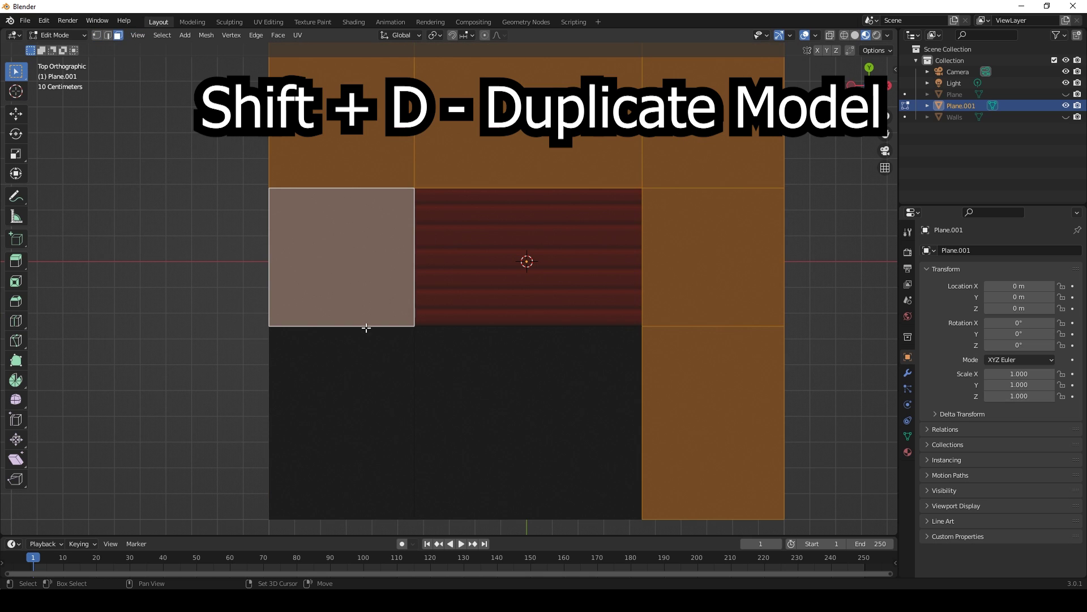
- Delete the dark border faces of Plane.001, then select the remaining red plank face
{"action": "left_click", "coordinate": [376, 401], "text": "shift"}
{"action": "left_click", "coordinate": [525, 394], "text": "shift"}
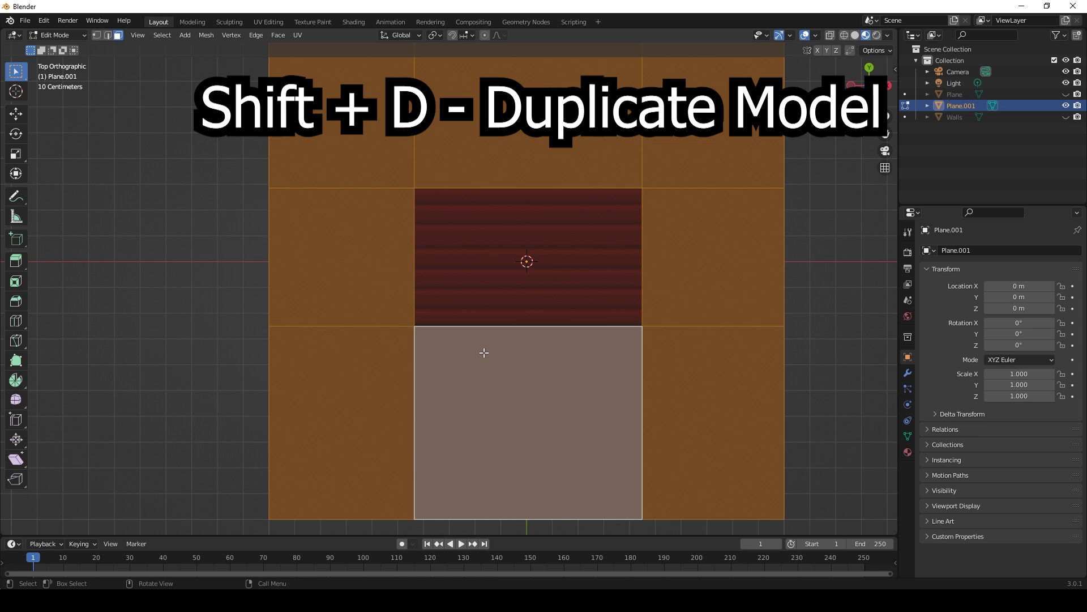
{"action": "key", "text": "x"}
{"action": "left_click", "coordinate": [483, 353]}
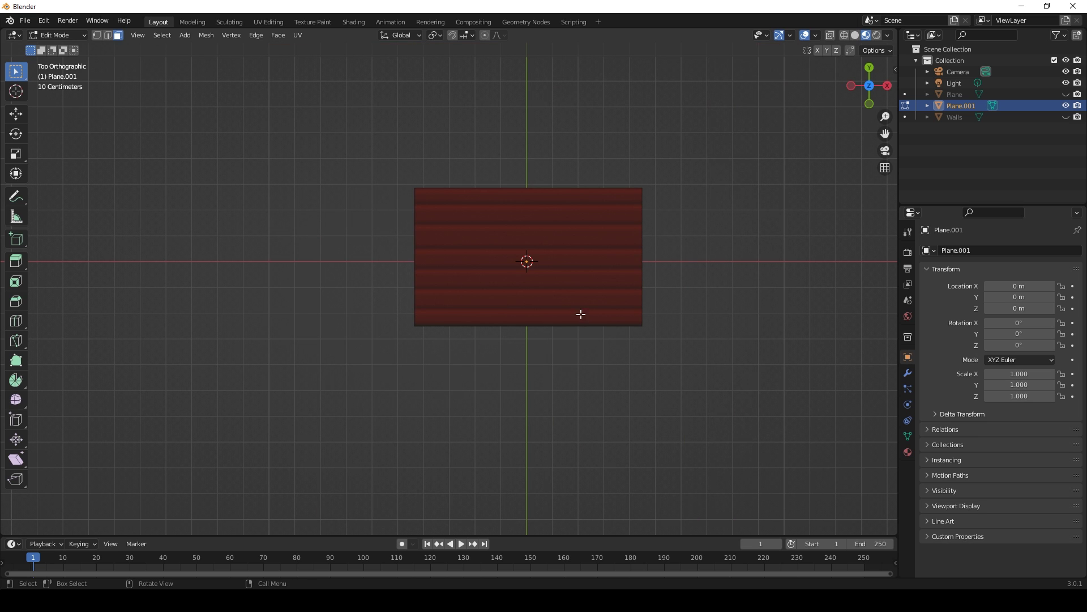
{"action": "middle_click_drag", "start_coordinate": [581, 271], "coordinate": [526, 270], "text": "shift"}
{"action": "scroll", "coordinate": [526, 269], "scroll_direction": "up", "scroll_amount": 1}
{"action": "left_click", "coordinate": [481, 234]}
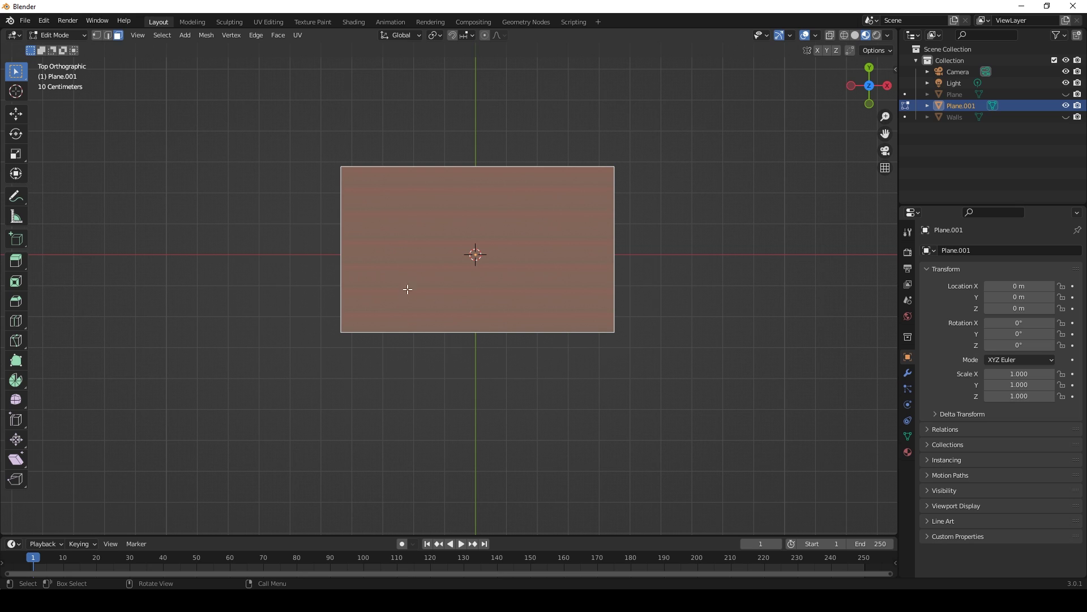
- Add horizontal loop cuts along the plank lines and select alternate edges up to the top edge
{"action": "left_click", "coordinate": [16, 320]}
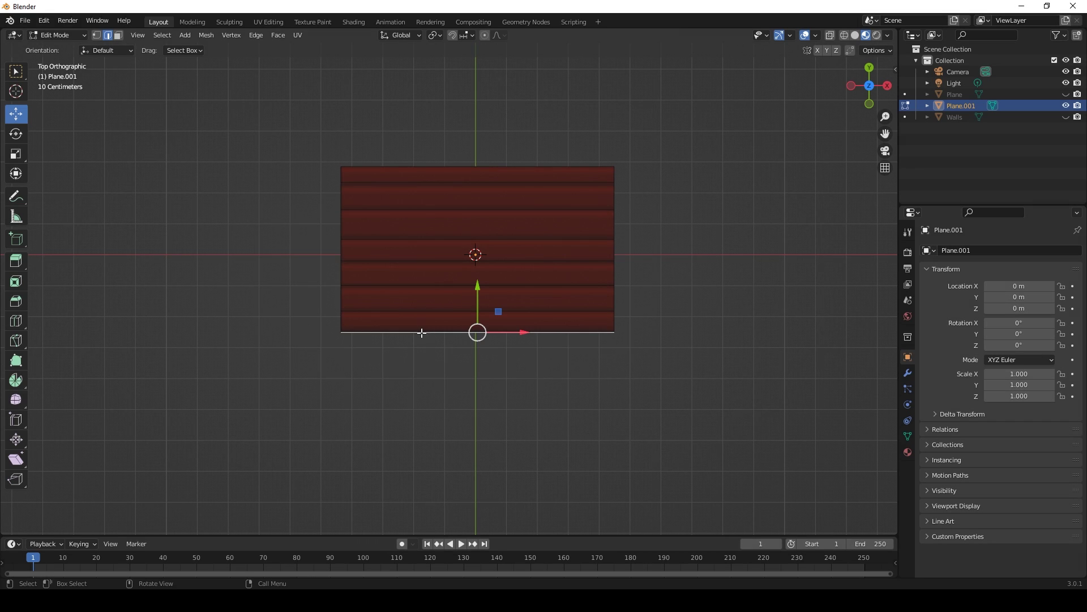
{"action": "left_click", "coordinate": [416, 293], "text": "shift"}
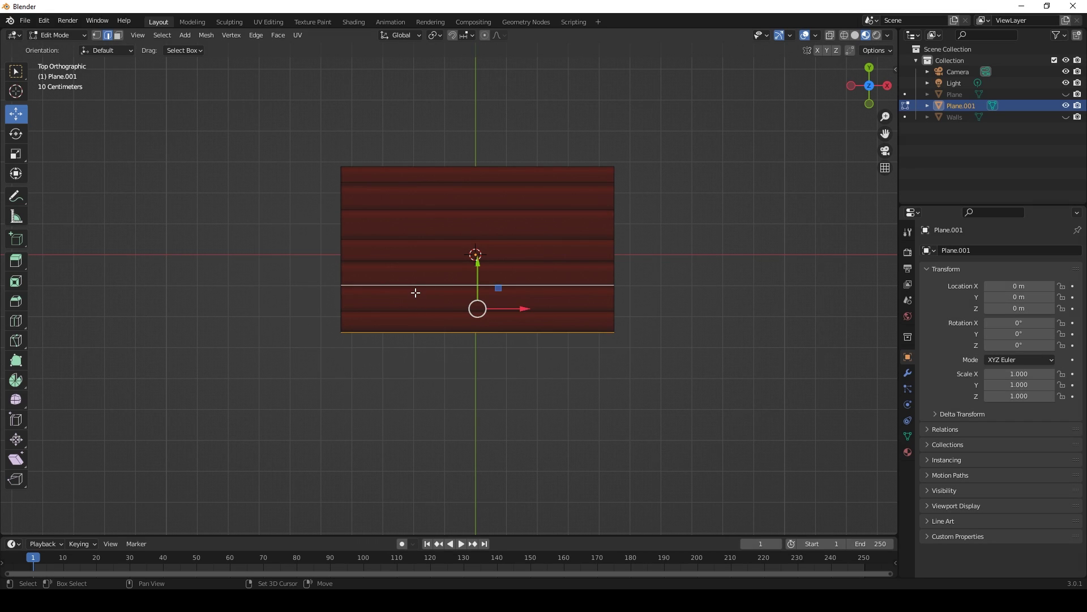
{"action": "left_click", "coordinate": [406, 241], "text": "shift"}
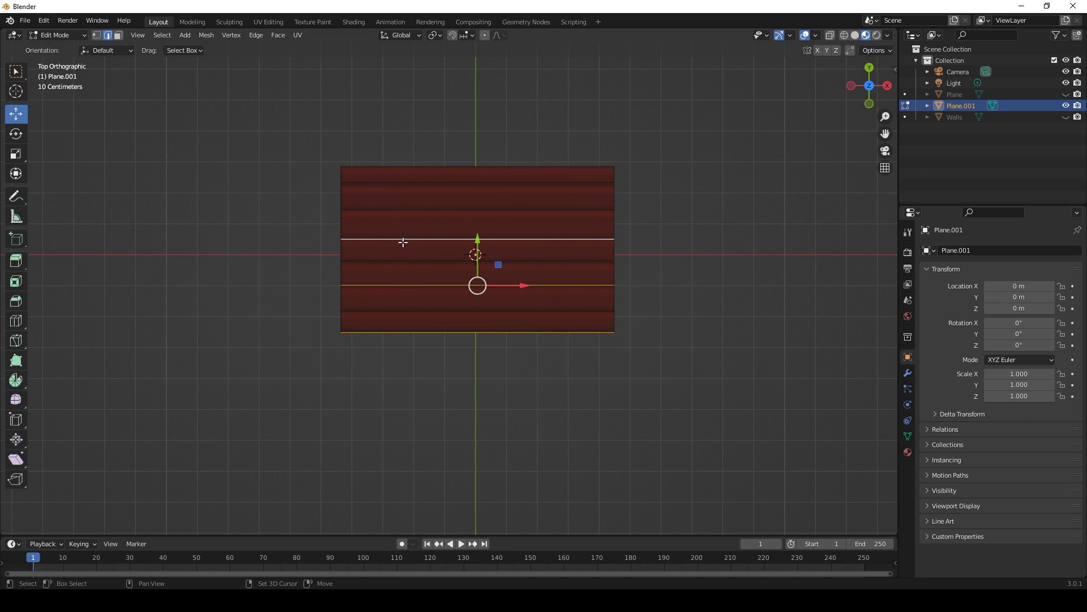
{"action": "left_click", "coordinate": [391, 183], "text": "shift"}
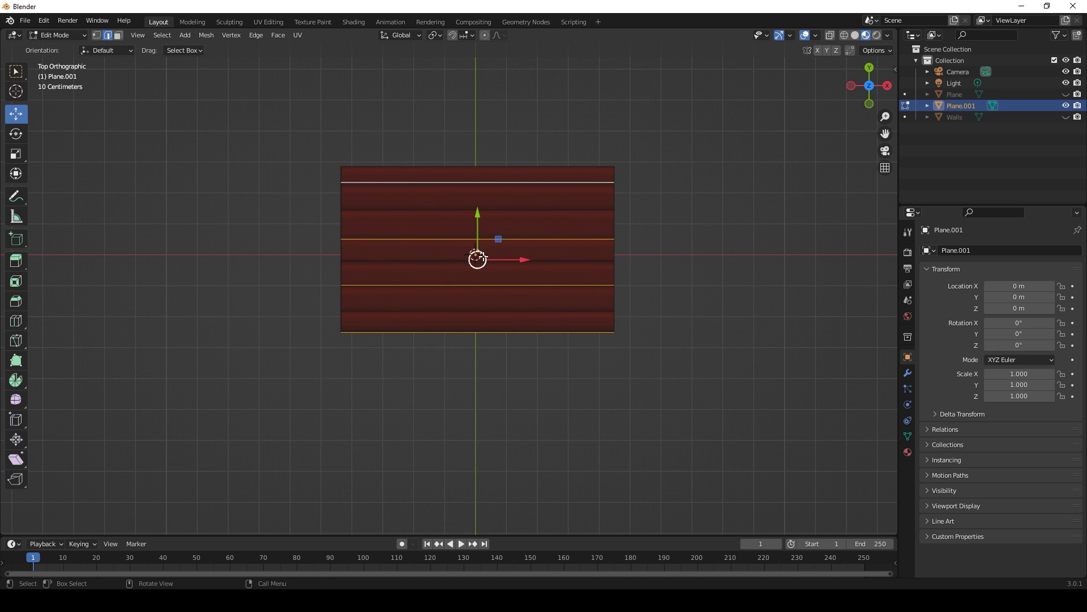
- Shift the selected edges up and down on Z to form a corrugated profile
{"action": "middle_click_drag", "start_coordinate": [482, 256], "coordinate": [374, 178]}
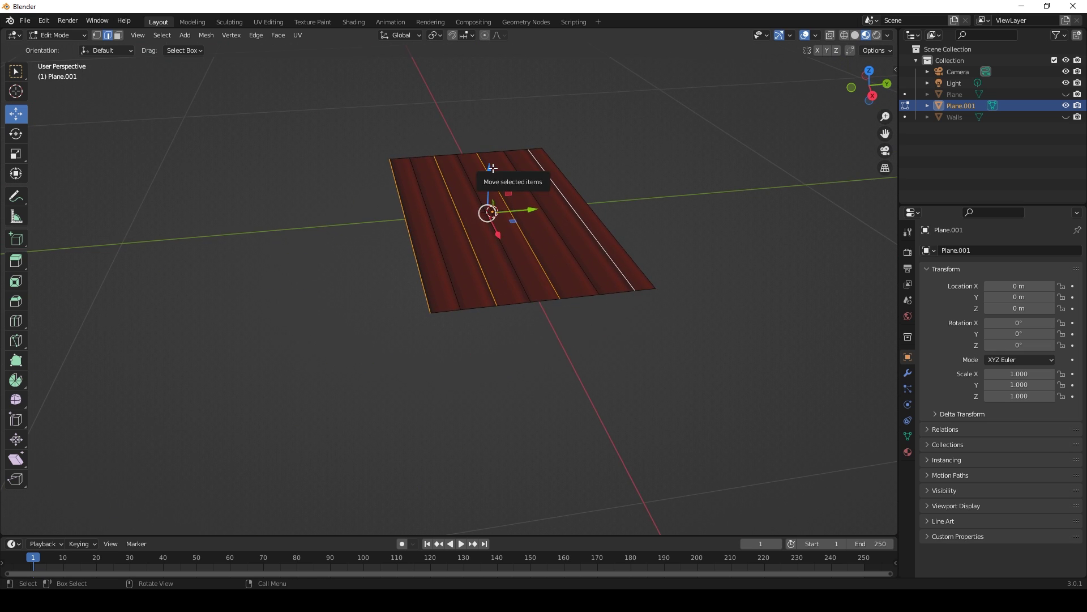
{"action": "left_click_drag", "start_coordinate": [489, 170], "coordinate": [487, 170]}
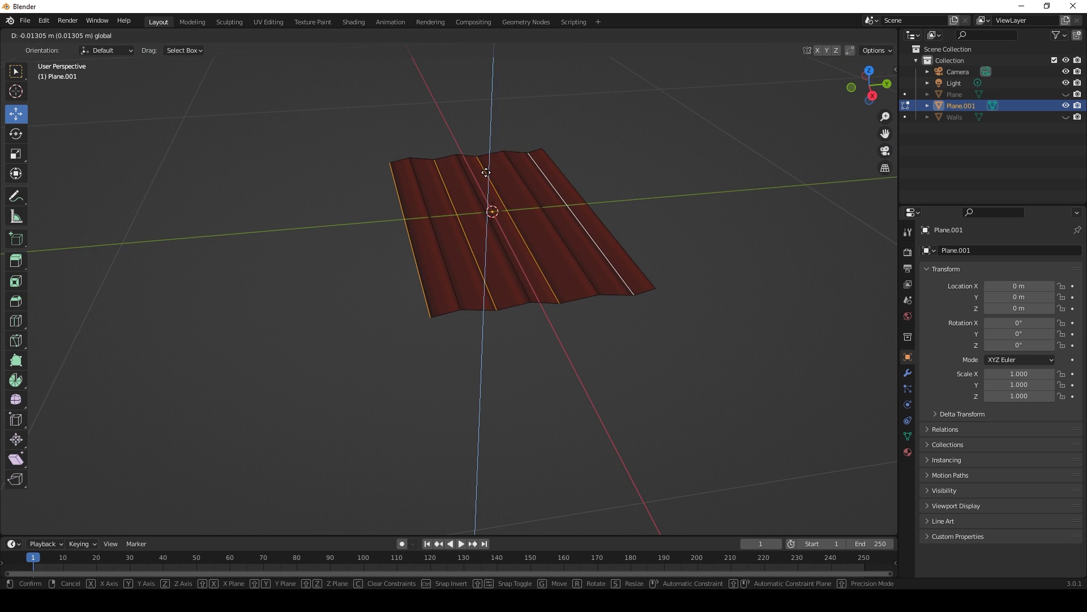
{"action": "middle_click_drag", "start_coordinate": [673, 141], "coordinate": [634, 137]}
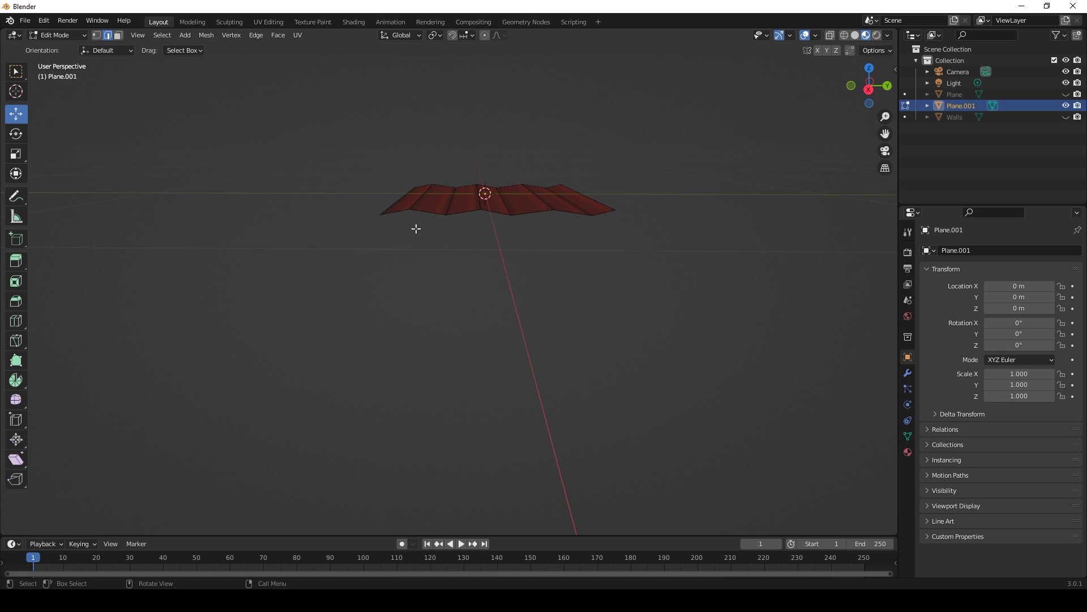
{"action": "middle_click_drag", "start_coordinate": [539, 208], "coordinate": [580, 217]}
{"action": "left_click_drag", "start_coordinate": [479, 152], "coordinate": [470, 152]}
- Return to Object Mode and make the Walls object visible again
{"action": "middle_click_drag", "start_coordinate": [571, 223], "coordinate": [580, 253]}
{"action": "key", "text": "Tab"}
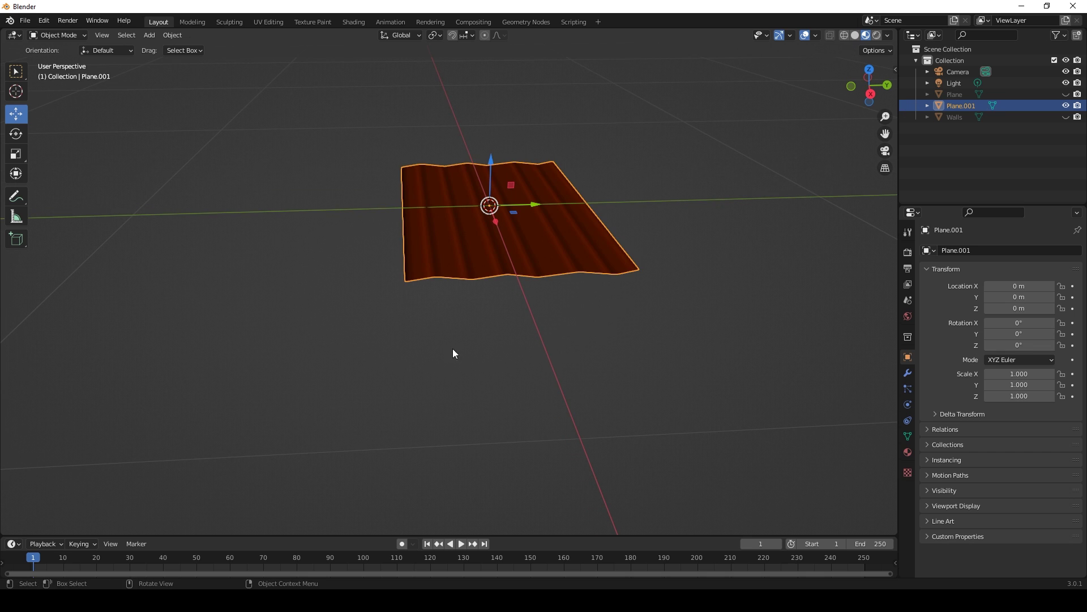
{"action": "middle_click_drag", "start_coordinate": [453, 352], "coordinate": [548, 318]}
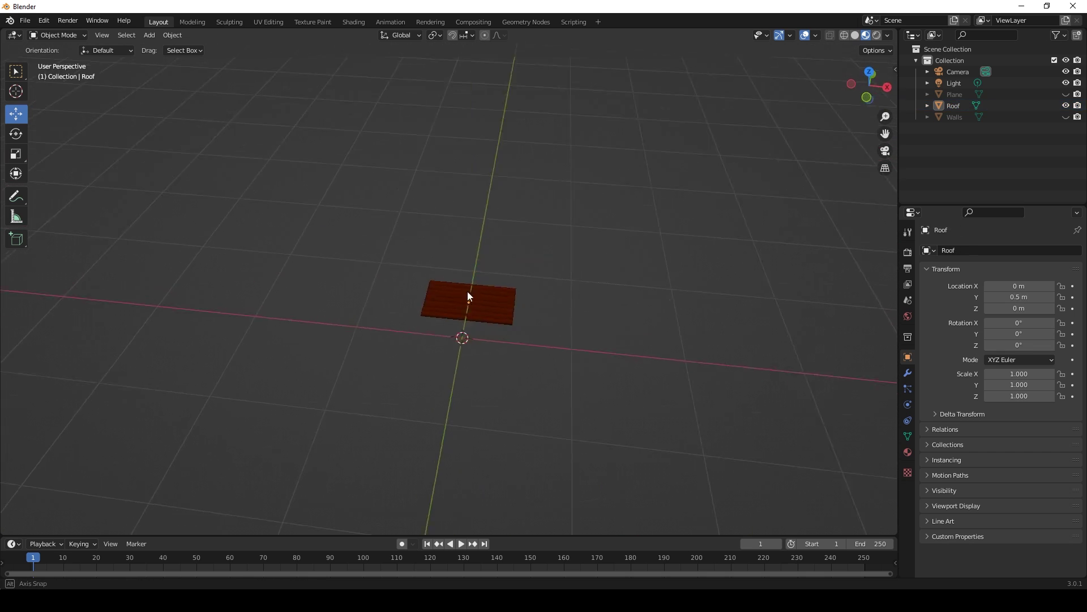
{"action": "middle_click_drag", "start_coordinate": [468, 295], "coordinate": [475, 271]}
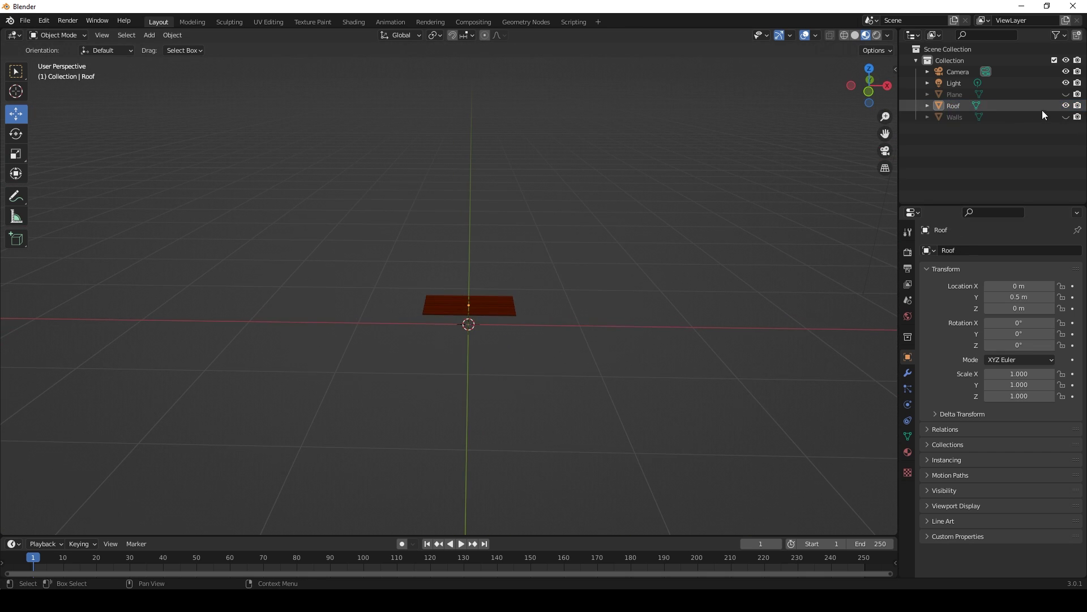
{"action": "left_click", "coordinate": [1066, 116]}
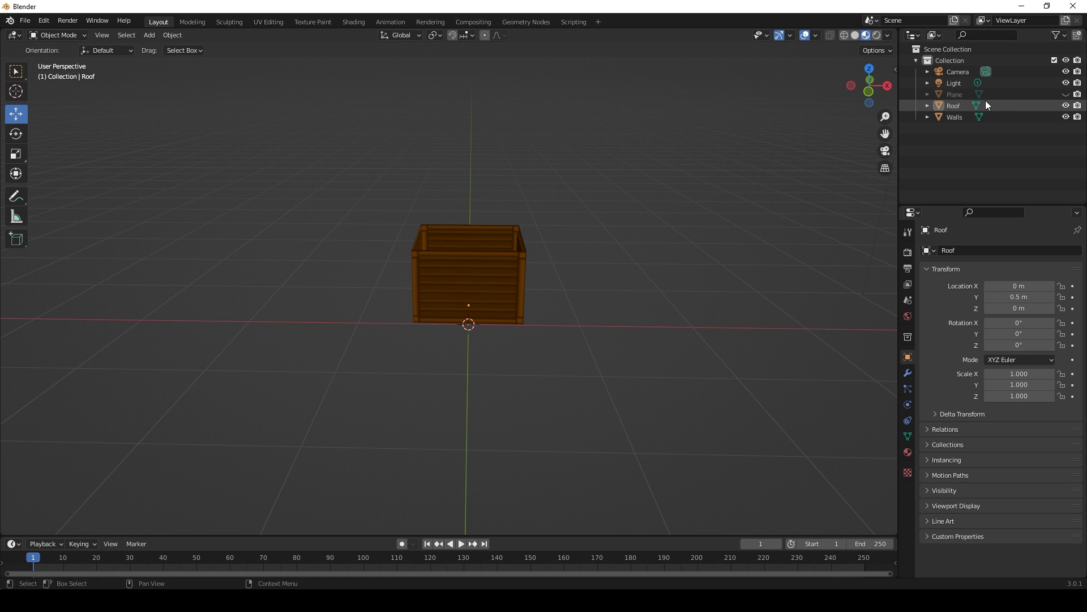
- Raise the Roof to Z 0.755 m and slide it to Y 0.036 m over the walls
{"action": "left_click", "coordinate": [1010, 105]}
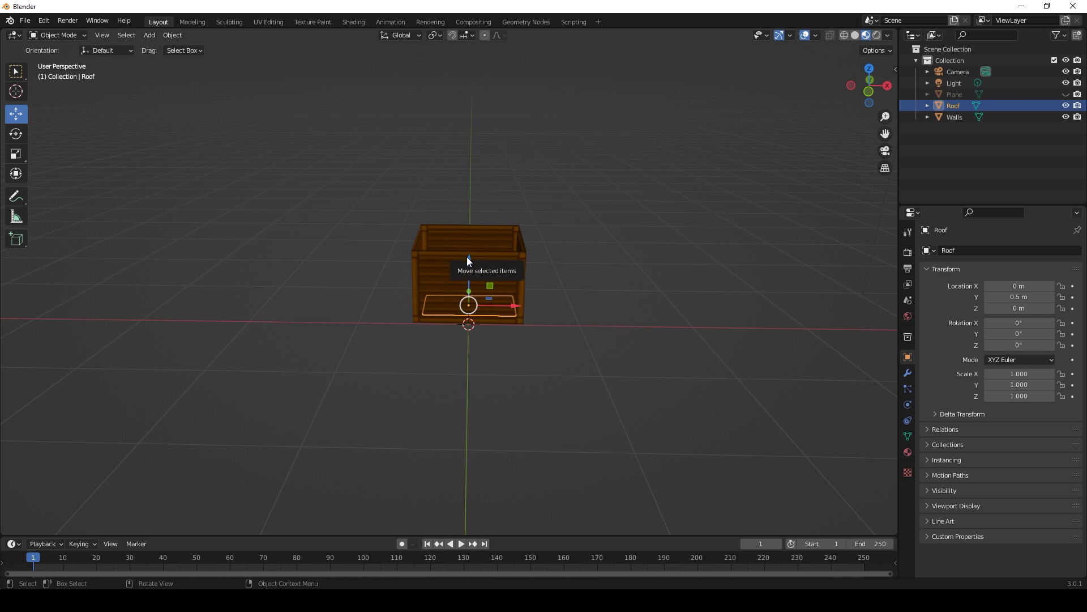
{"action": "left_click_drag", "start_coordinate": [469, 259], "coordinate": [478, 182]}
{"action": "middle_click_drag", "start_coordinate": [494, 227], "coordinate": [389, 253]}
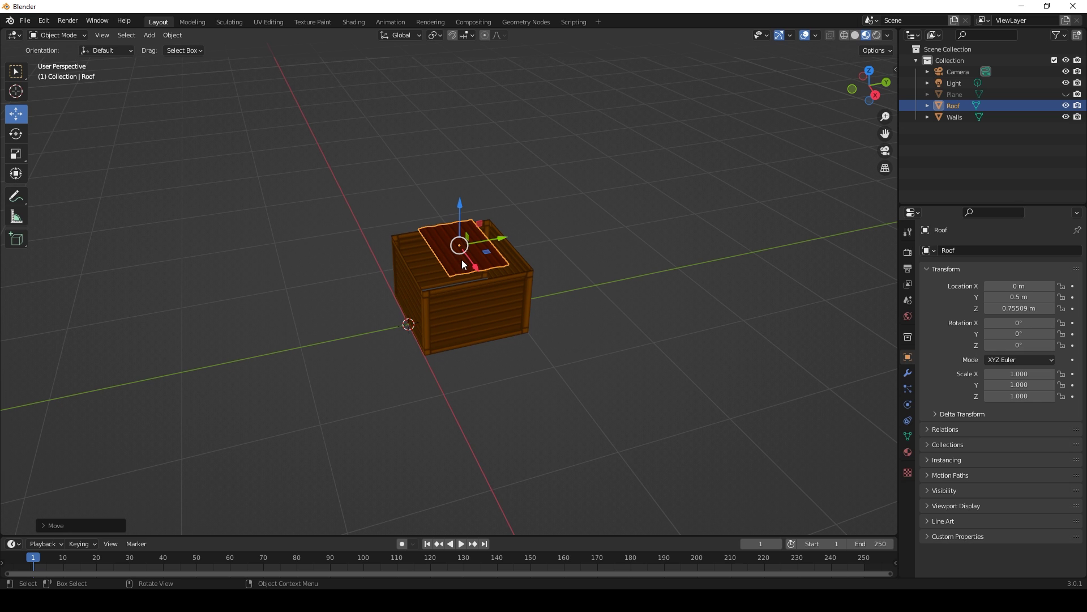
{"action": "scroll", "coordinate": [445, 272], "scroll_direction": "up", "scroll_amount": 4}
{"action": "middle_click_drag", "start_coordinate": [454, 273], "coordinate": [516, 287]}
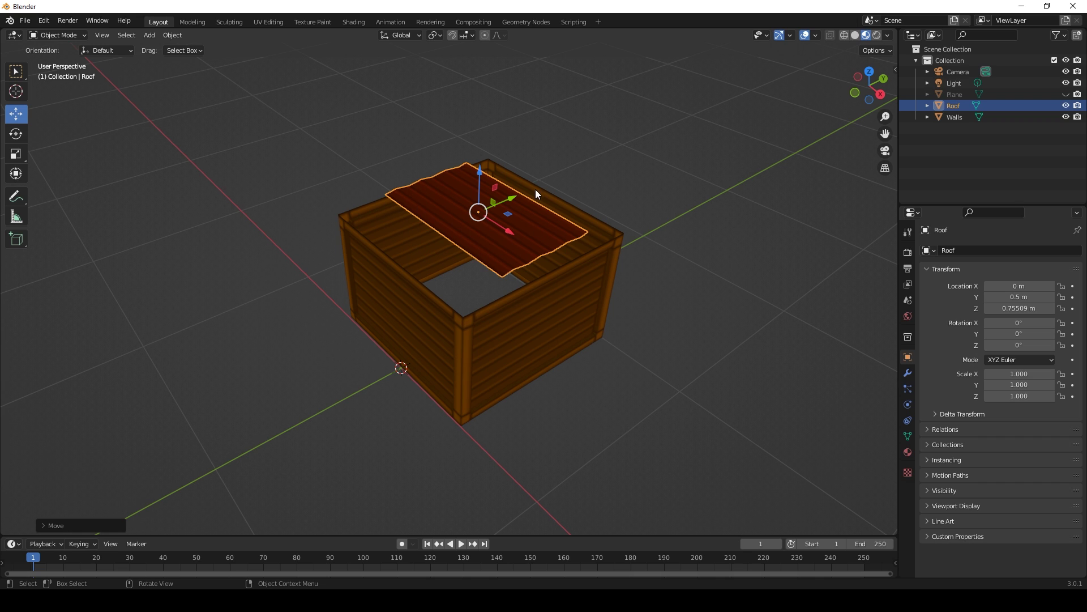
{"action": "left_click_drag", "start_coordinate": [512, 199], "coordinate": [403, 242]}
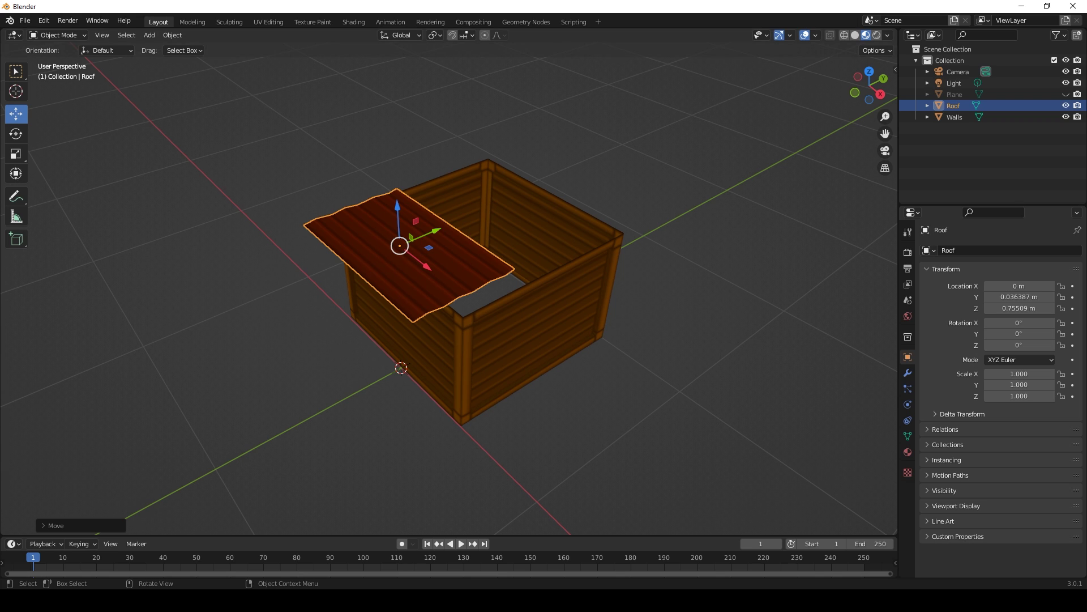
- Scale the Roof to 1.423 and tilt it 43.9° about X on the walls
{"action": "left_click", "coordinate": [23, 161]}
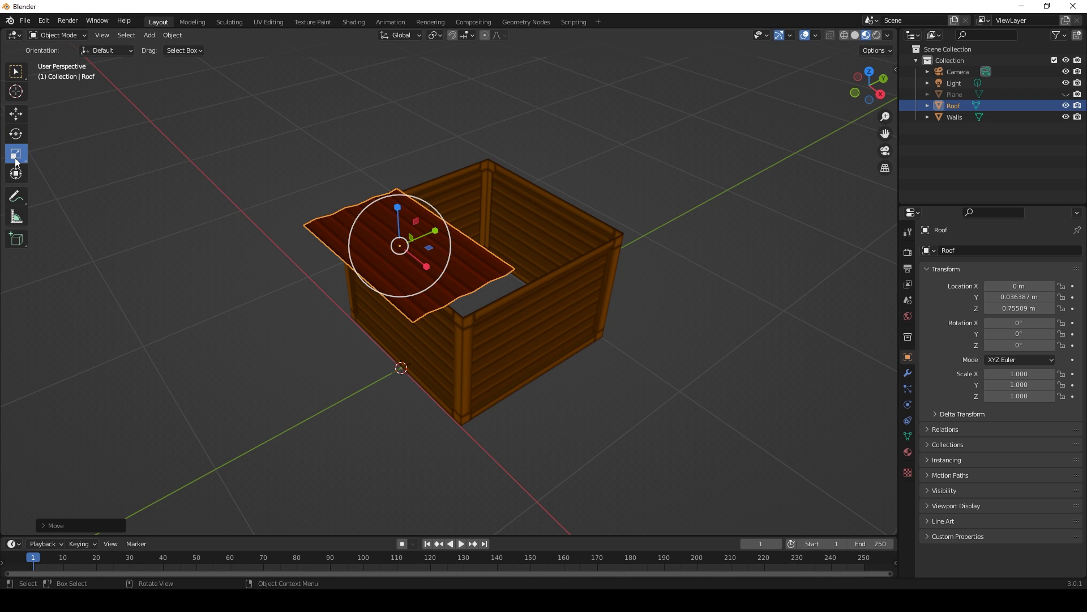
{"action": "left_click_drag", "start_coordinate": [452, 233], "coordinate": [473, 227]}
{"action": "left_click", "coordinate": [20, 137]}
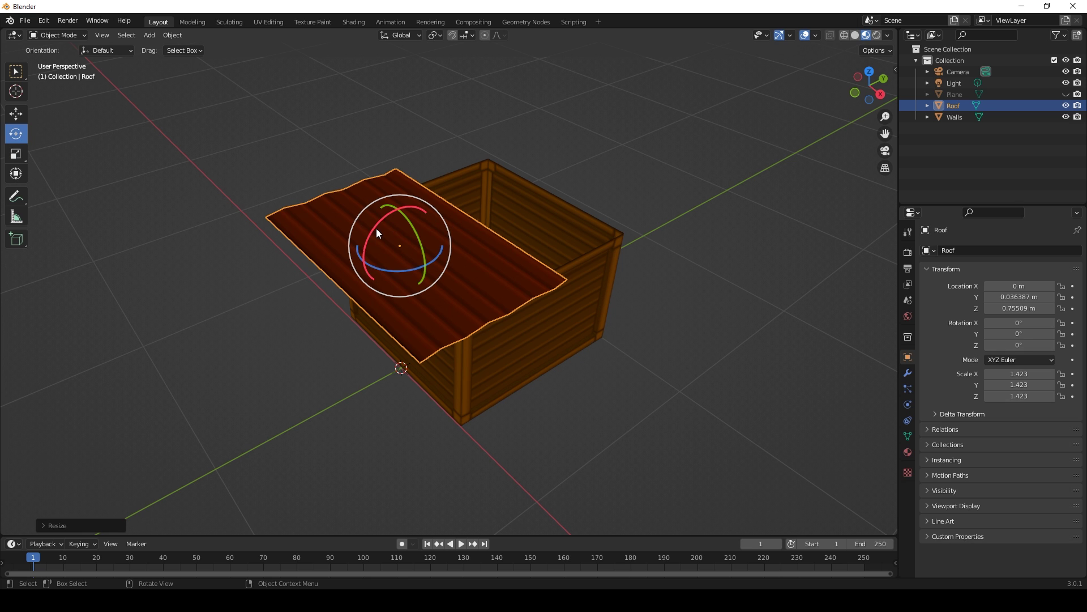
{"action": "left_click_drag", "start_coordinate": [378, 225], "coordinate": [601, 224]}
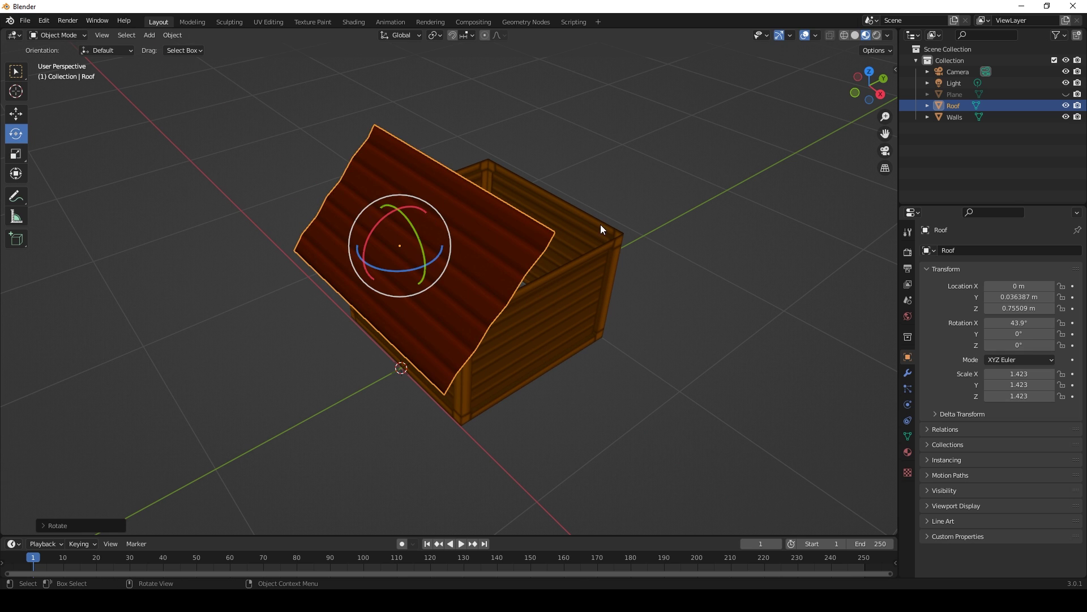
{"action": "middle_click_drag", "start_coordinate": [600, 224], "coordinate": [651, 187]}
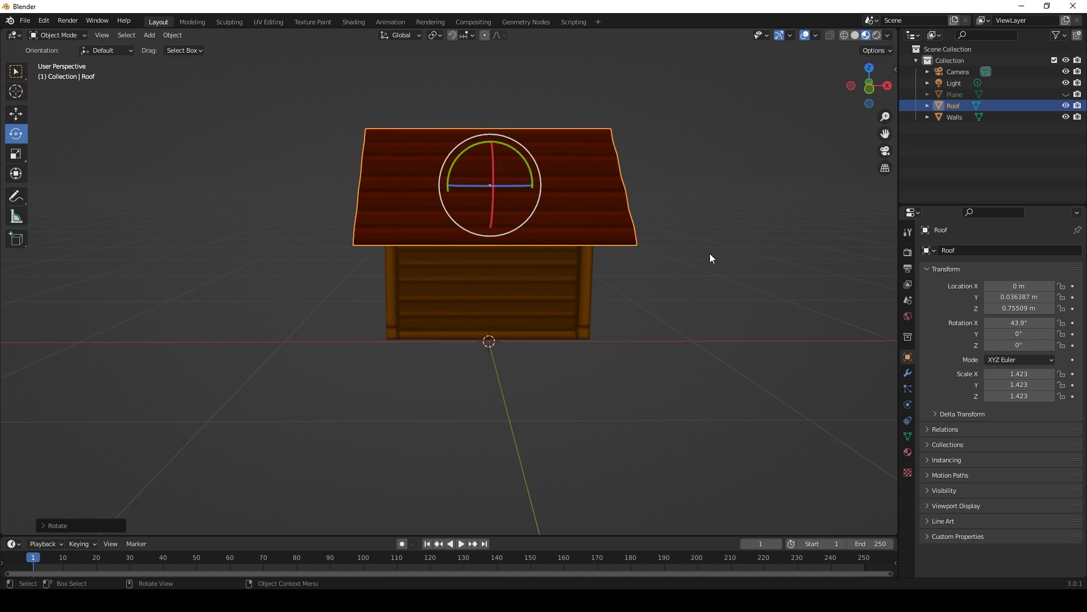
{"action": "left_click", "coordinate": [709, 258]}
{"action": "middle_click_drag", "start_coordinate": [594, 318], "coordinate": [589, 316]}
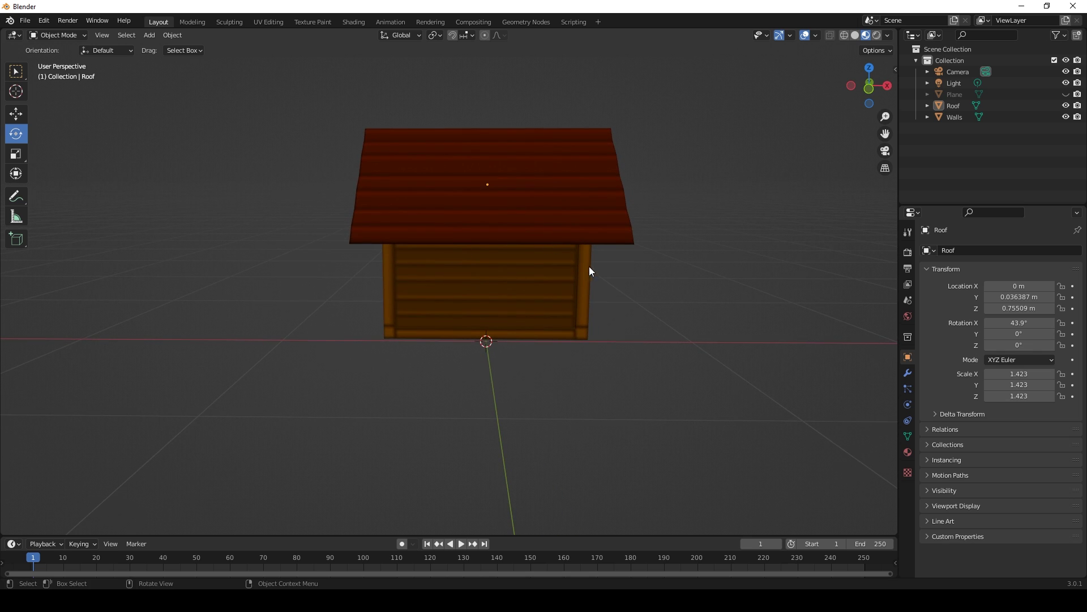
{"action": "middle_click_drag", "start_coordinate": [589, 266], "coordinate": [409, 196]}
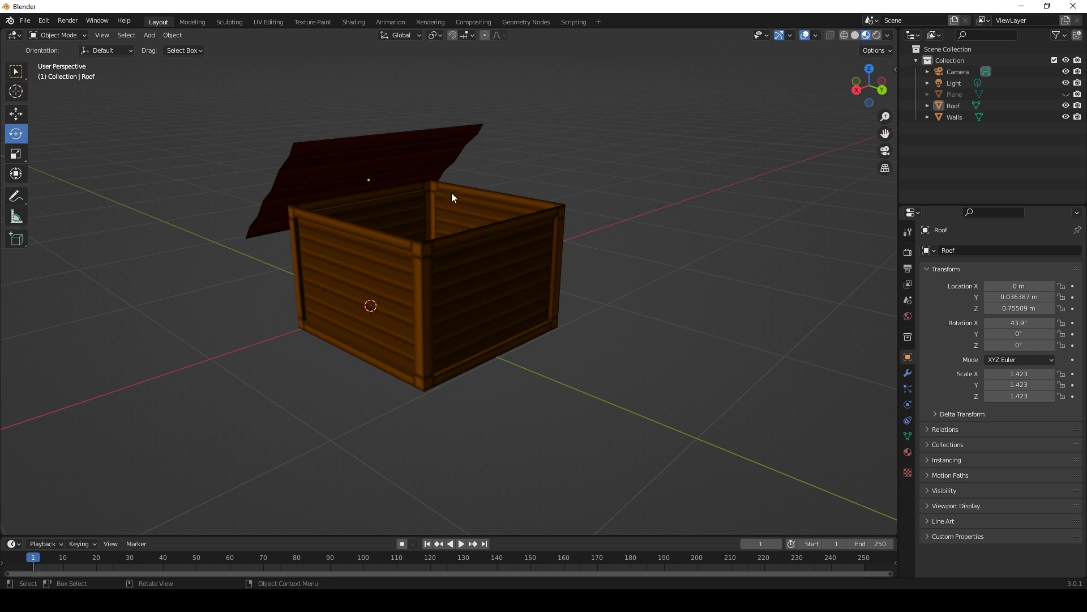
{"action": "middle_click_drag", "start_coordinate": [303, 258], "coordinate": [566, 328]}
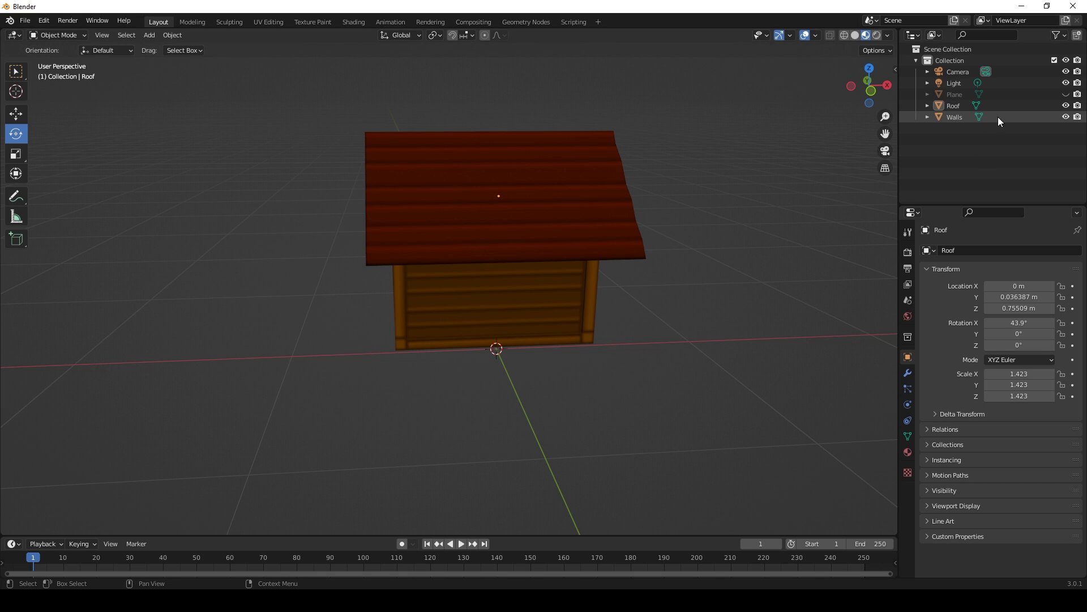
- Hide Roof and Walls and add a new plane mesh at the origin
{"action": "left_click", "coordinate": [1066, 106]}
{"action": "left_click", "coordinate": [1066, 117]}
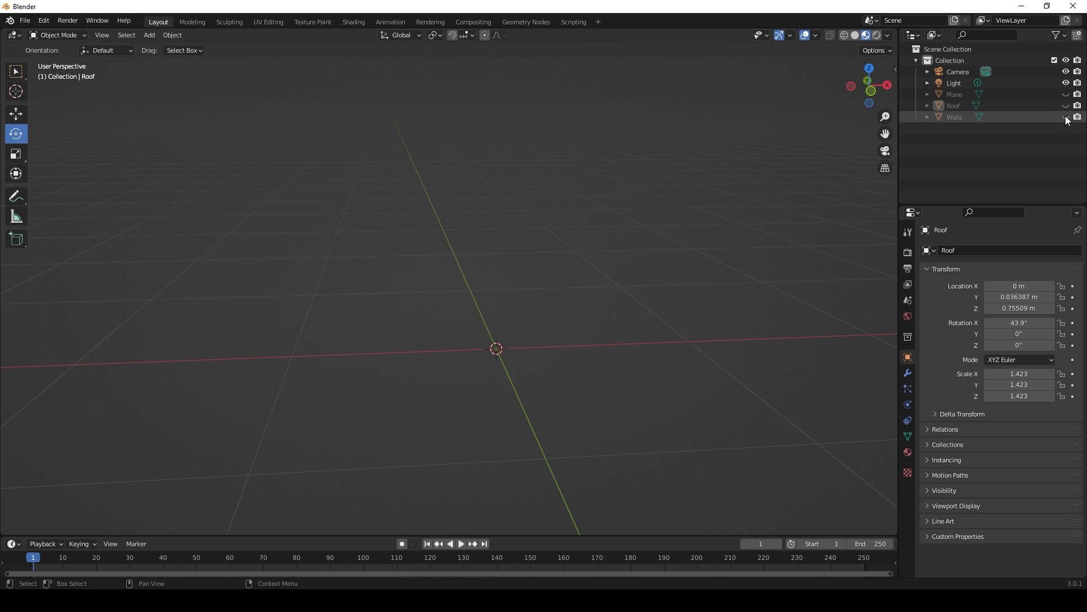
{"action": "left_click", "coordinate": [150, 35]}
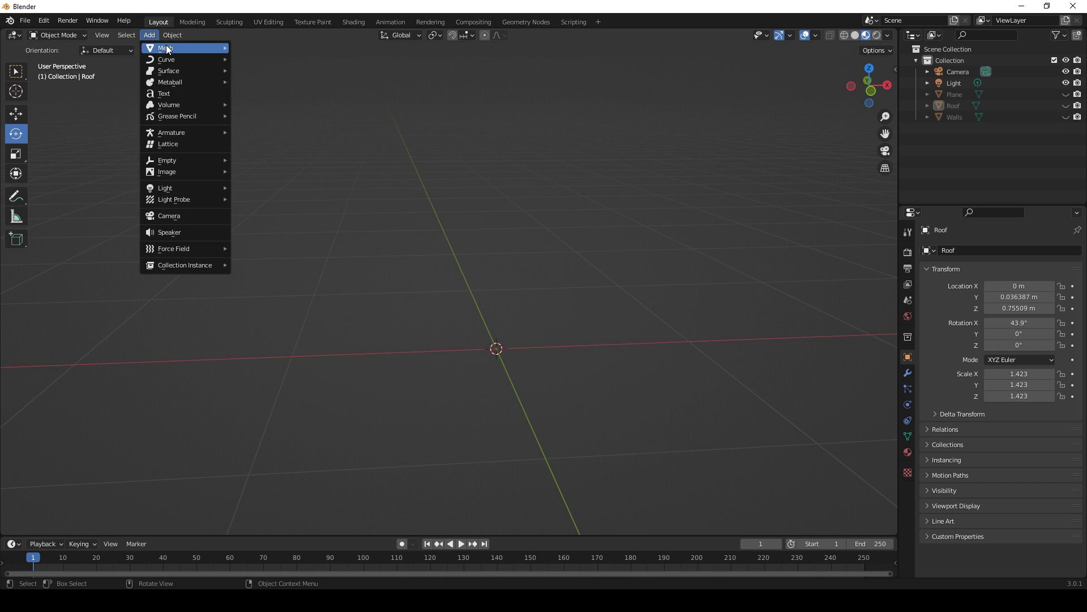
{"action": "mouse_move", "coordinate": [164, 45]}
{"action": "left_click", "coordinate": [281, 45]}
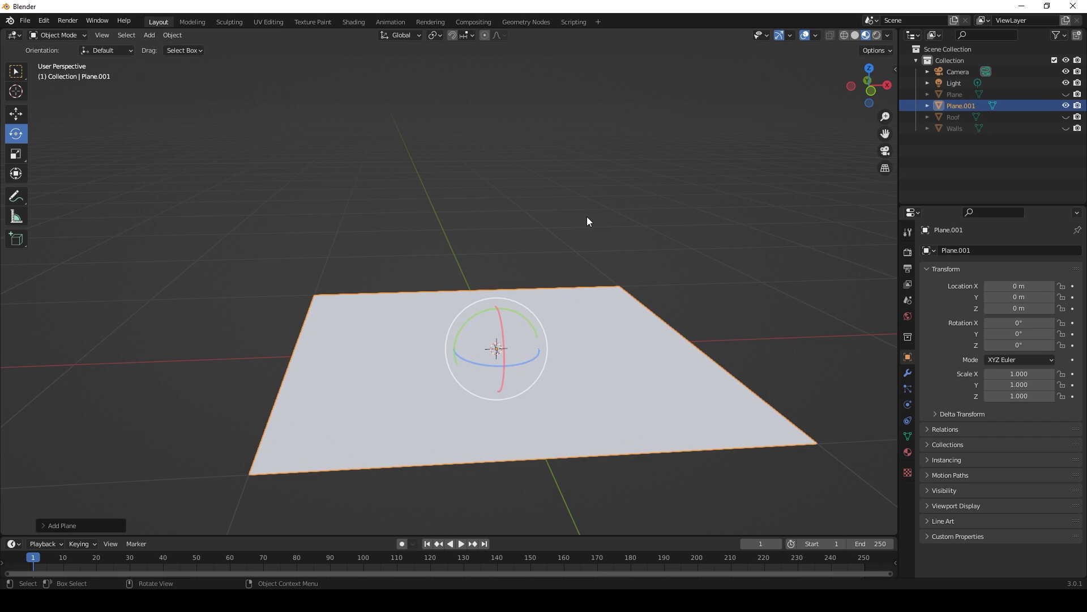
{"action": "left_click", "coordinate": [426, 231]}
- Create a new material for the plane and add an Image Texture node
{"action": "left_click", "coordinate": [348, 21]}
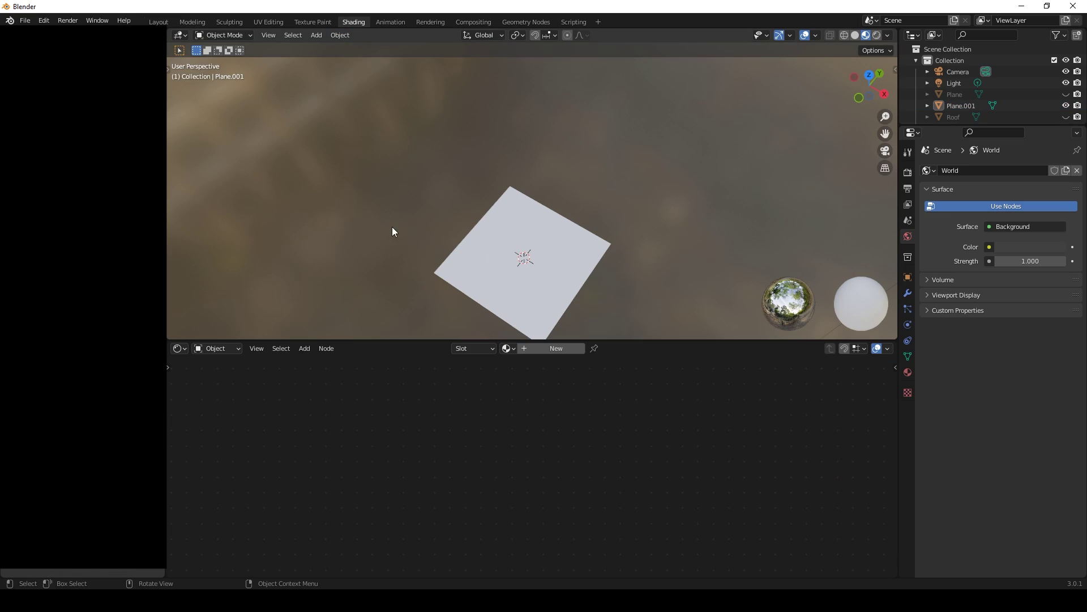
{"action": "left_click", "coordinate": [539, 349]}
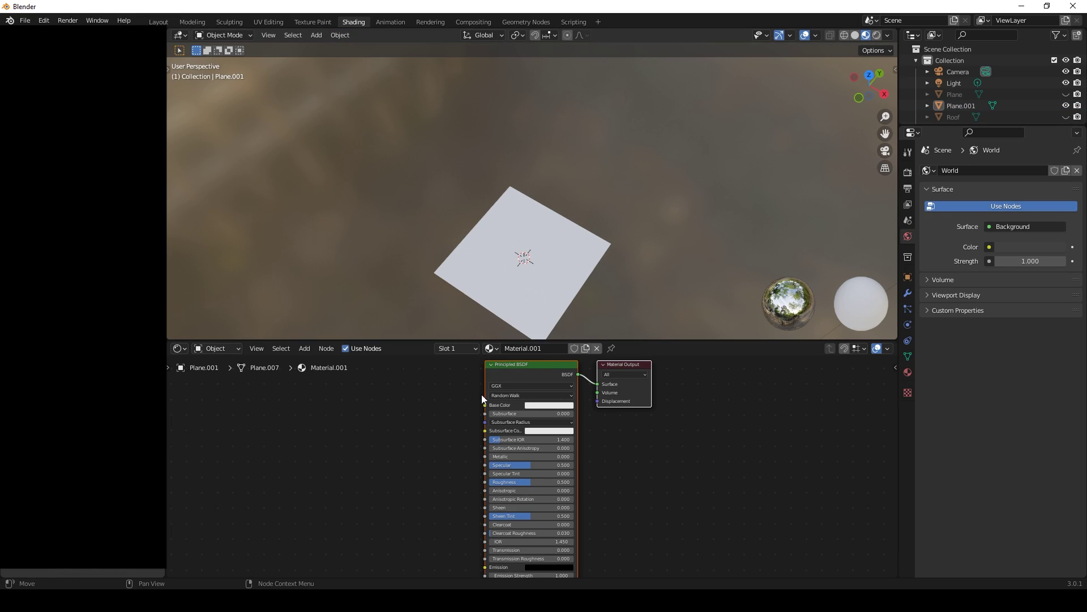
{"action": "left_click", "coordinate": [304, 348]}
{"action": "mouse_move", "coordinate": [335, 409]}
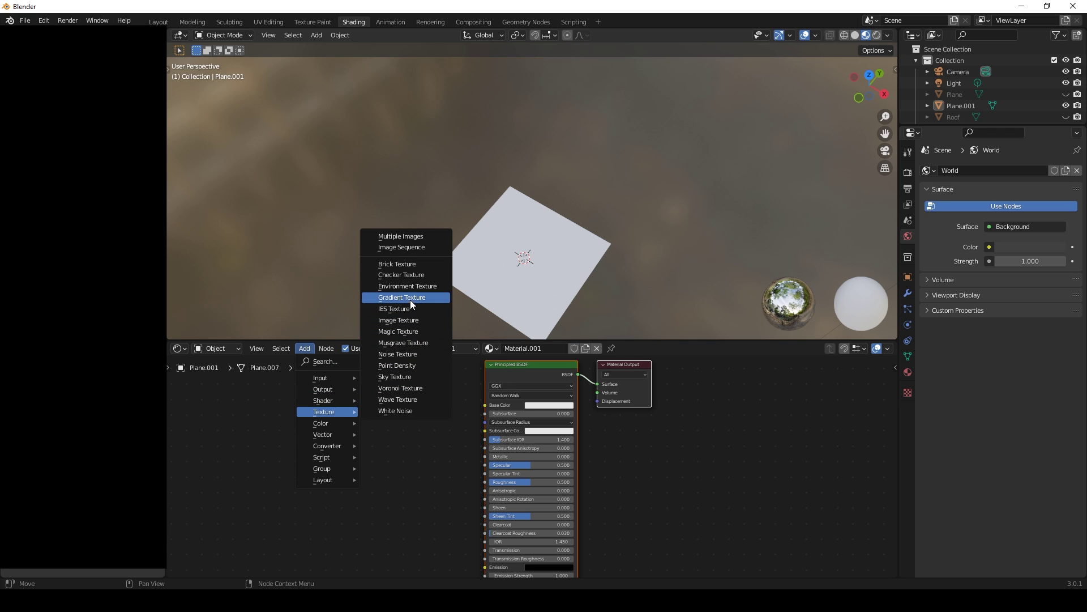
{"action": "left_click", "coordinate": [405, 321]}
{"action": "left_click", "coordinate": [379, 416]}
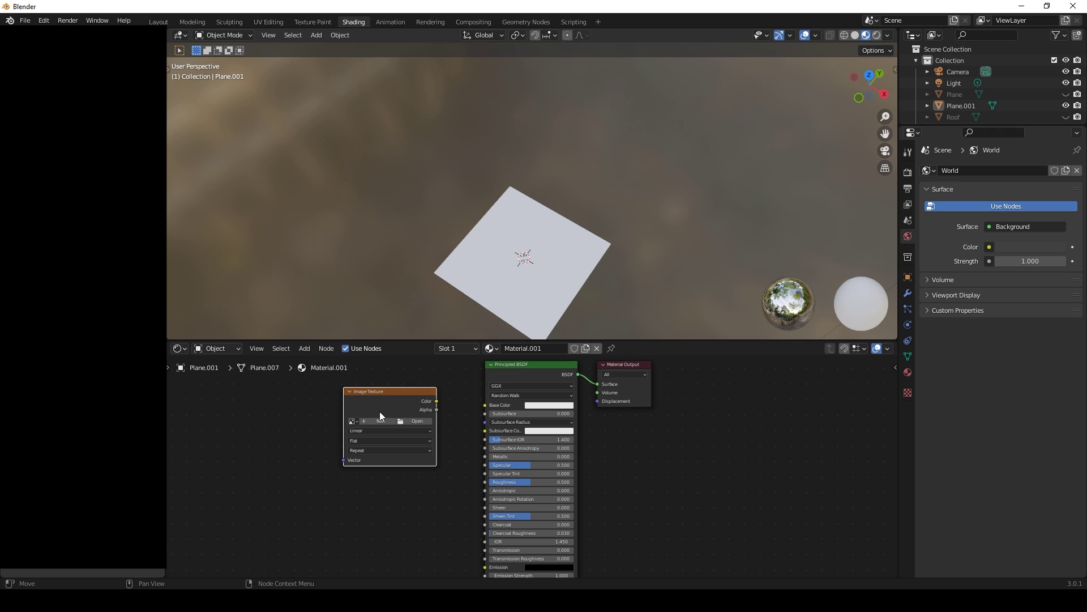
- Load Window.png into the node, link it to Base Color, and zero Specular and Roughness
{"action": "left_click", "coordinate": [408, 420]}
{"action": "left_click", "coordinate": [558, 33]}
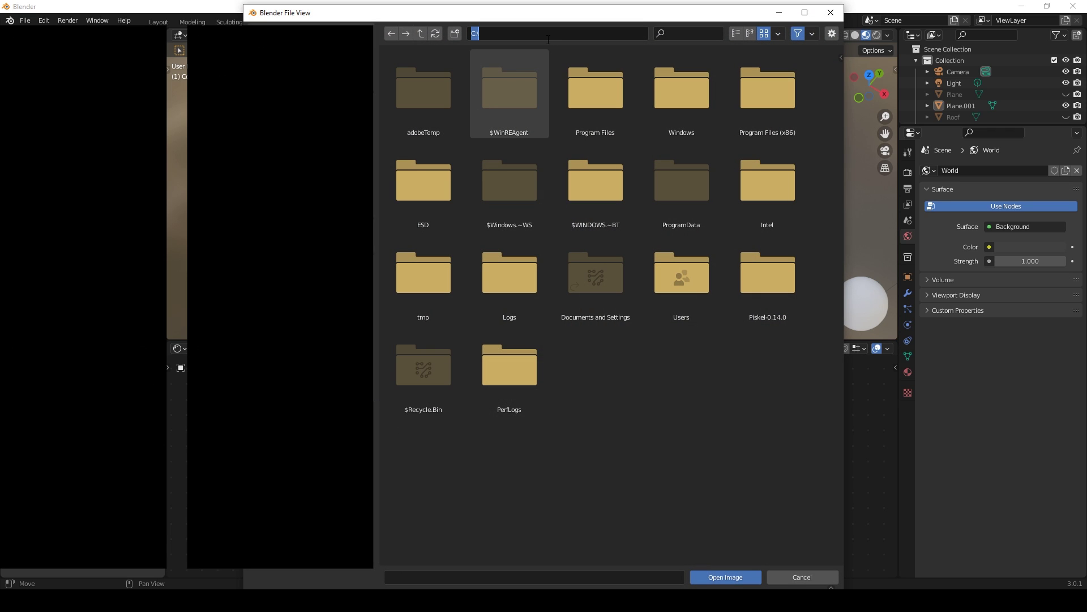
{"action": "type", "text": "D:\\VideoProjects\\How To Make Pixel Art Models\\"}
{"action": "key", "text": "Return"}
{"action": "left_click", "coordinate": [430, 86]}
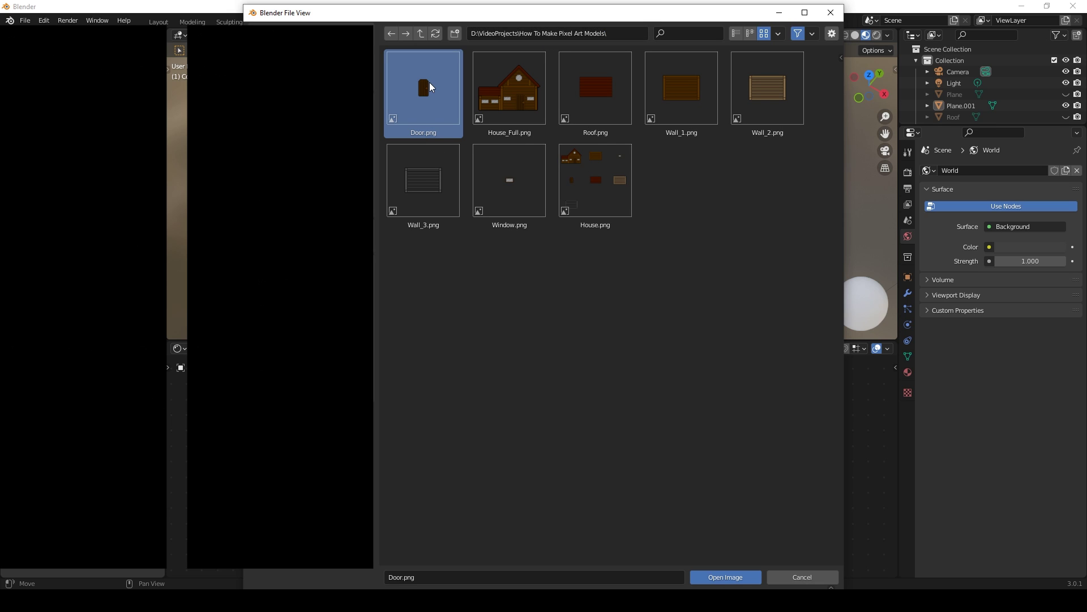
{"action": "double_click", "coordinate": [493, 164]}
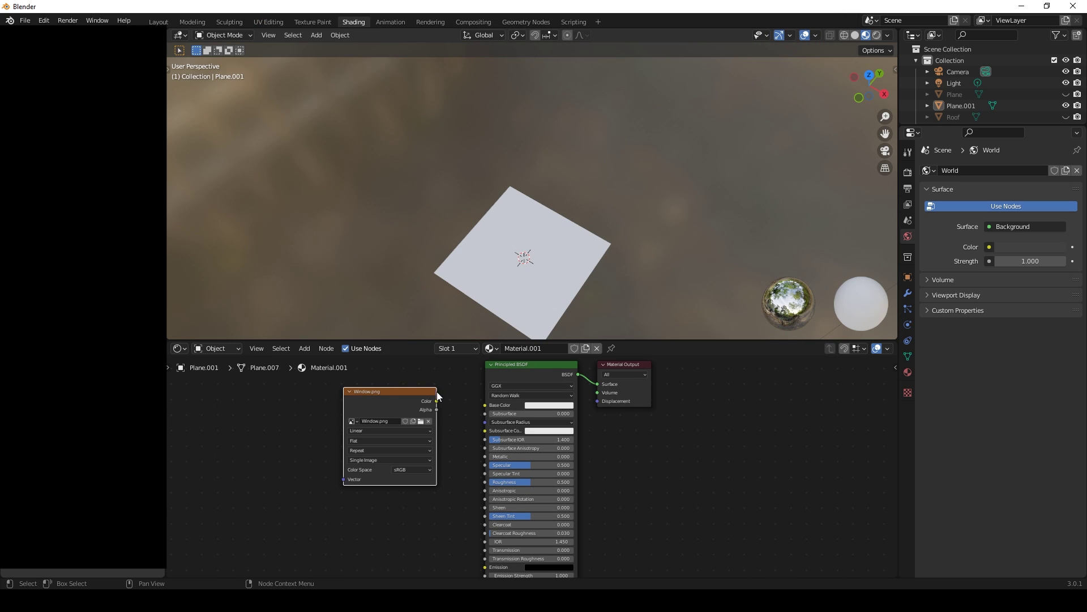
{"action": "left_click_drag", "start_coordinate": [436, 400], "coordinate": [485, 405]}
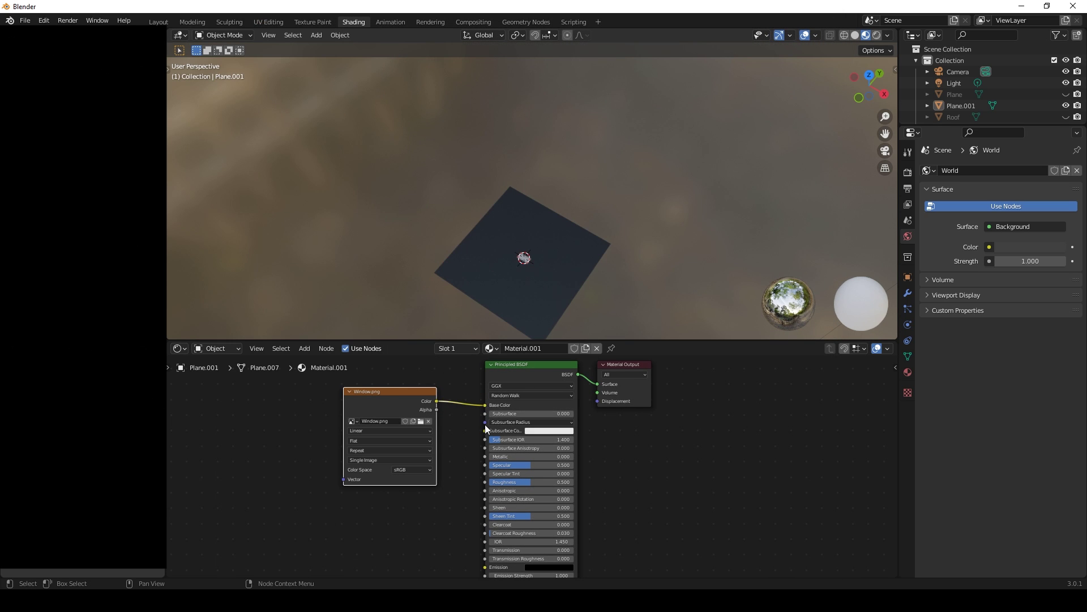
{"action": "left_click_drag", "start_coordinate": [526, 463], "coordinate": [490, 482]}
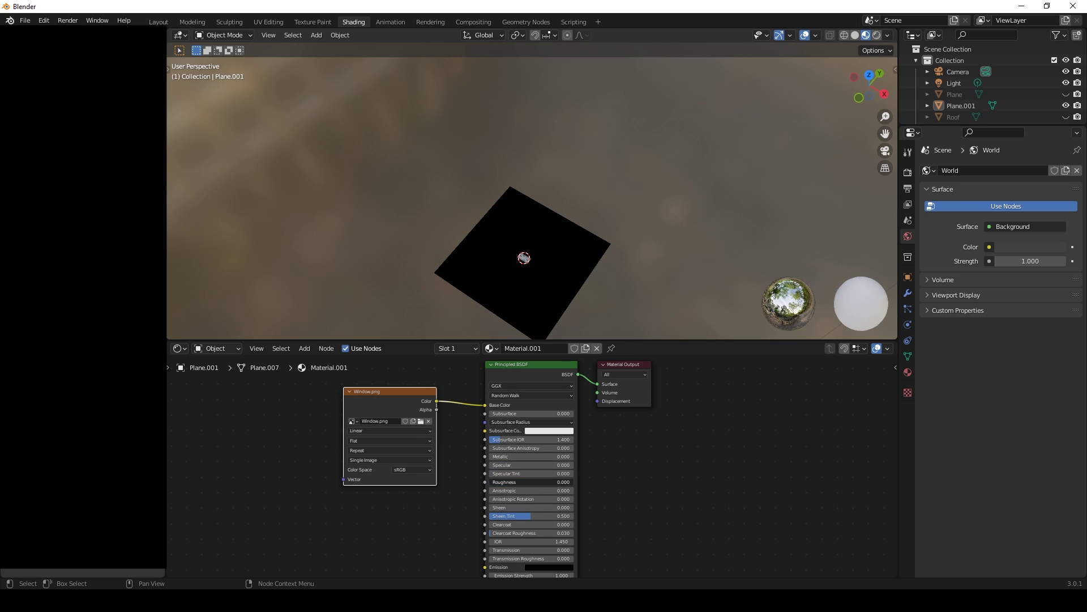
- Back in Layout, select Plane.001 and enter Edit Mode in top orthographic view
{"action": "left_click", "coordinate": [159, 22]}
{"action": "left_click", "coordinate": [507, 331]}
{"action": "mouse_move", "coordinate": [507, 331]}
{"action": "middle_mouse_down"}
{"action": "mouse_move", "coordinate": [481, 314]}
{"action": "mouse_move", "coordinate": [497, 325]}
{"action": "middle_mouse_up"}
{"action": "key", "text": "KP_7"}
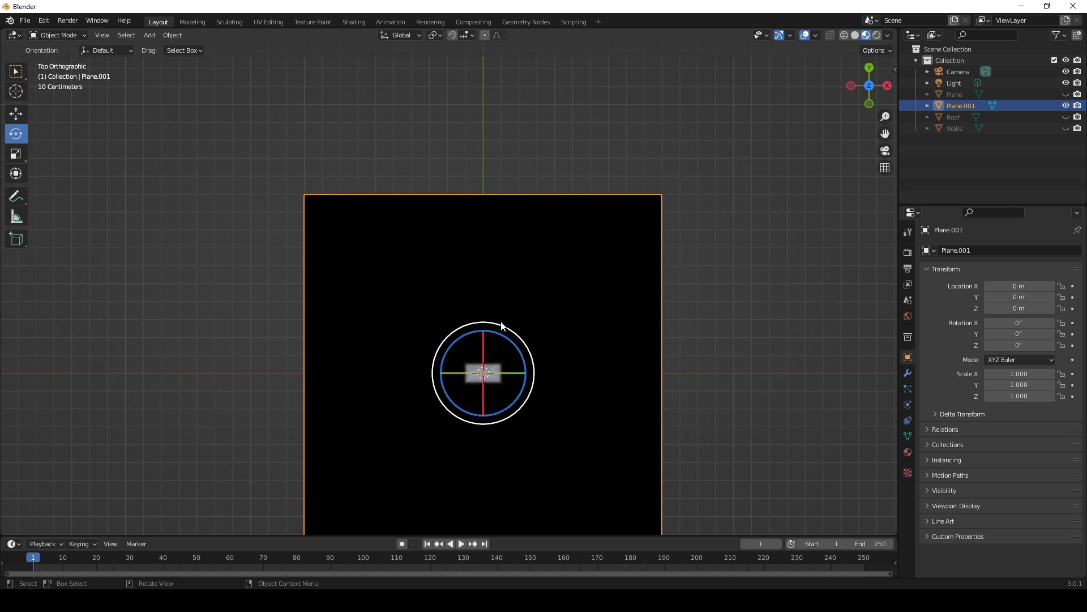
{"action": "key", "text": "Tab"}
{"action": "middle_click_drag", "start_coordinate": [510, 412], "coordinate": [526, 331], "text": "shift"}
{"action": "scroll", "coordinate": [495, 337], "scroll_direction": "up", "scroll_amount": 1}
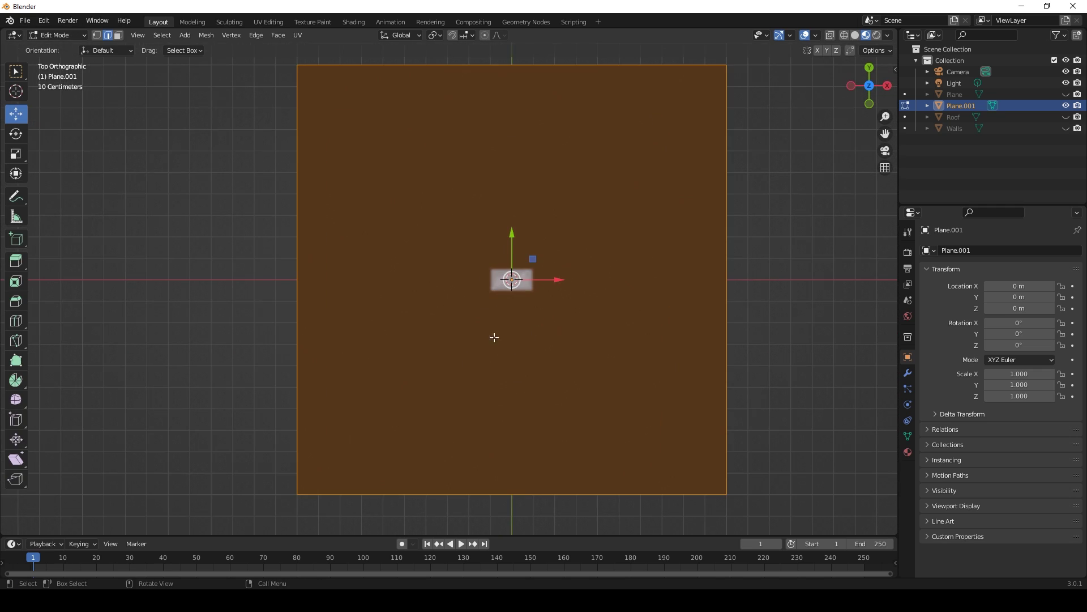
- Add two vertical and two horizontal loop cuts framing the window image
{"action": "left_click", "coordinate": [16, 321]}
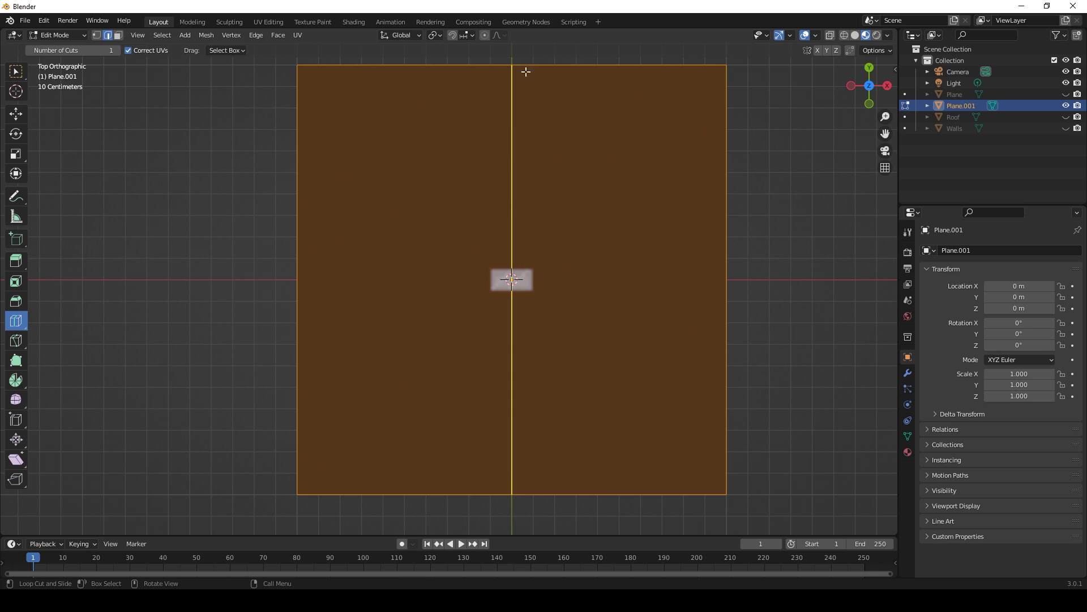
{"action": "left_click_drag", "start_coordinate": [511, 279], "coordinate": [542, 93]}
{"action": "left_click_drag", "start_coordinate": [502, 283], "coordinate": [487, 273]}
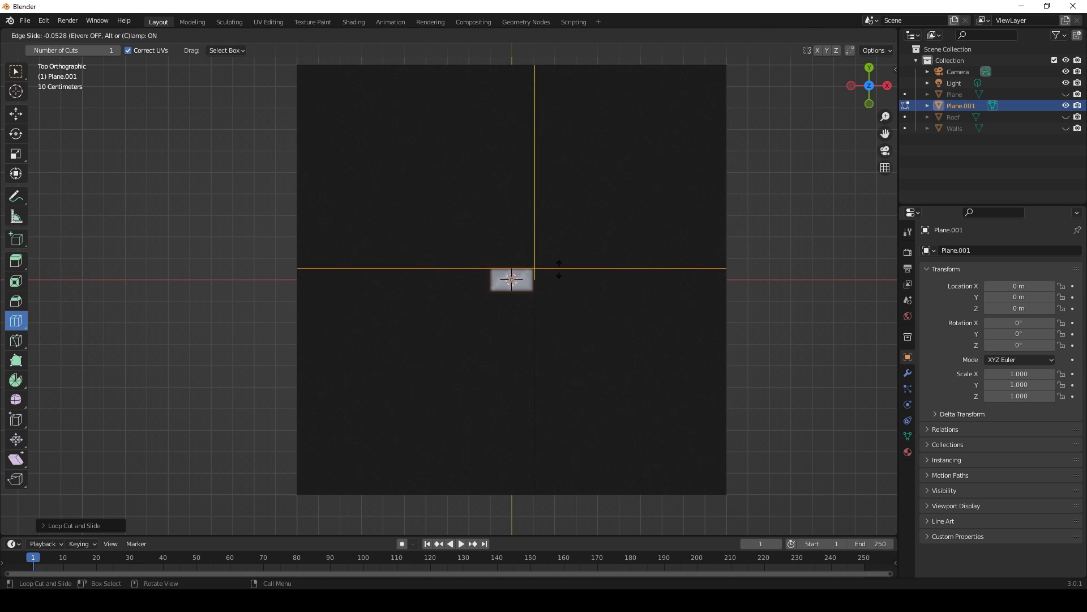
{"action": "left_click_drag", "start_coordinate": [421, 278], "coordinate": [493, 289]}
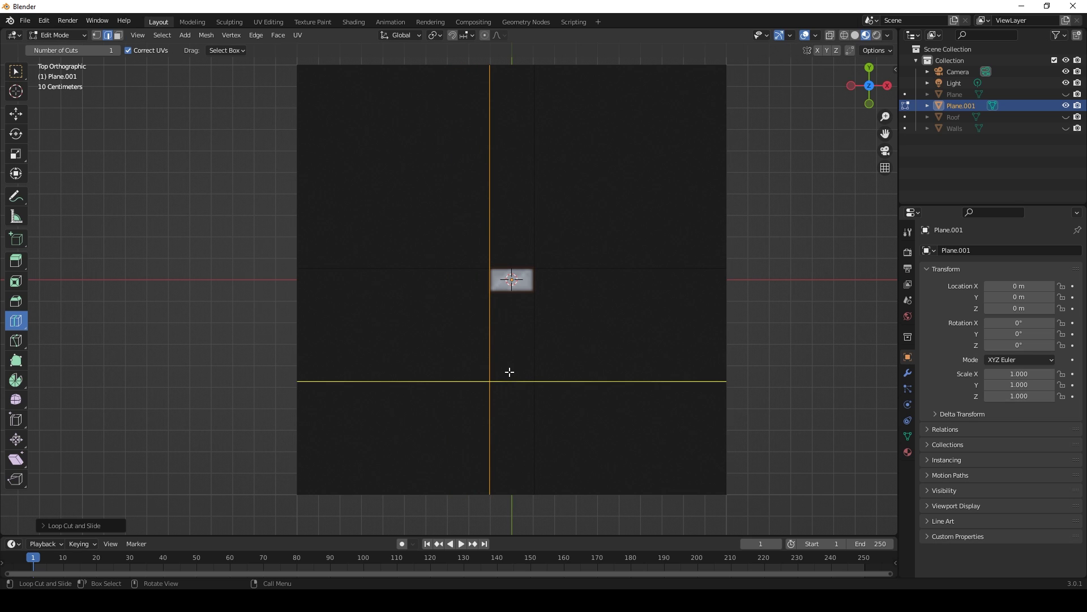
{"action": "left_click_drag", "start_coordinate": [506, 379], "coordinate": [555, 291]}
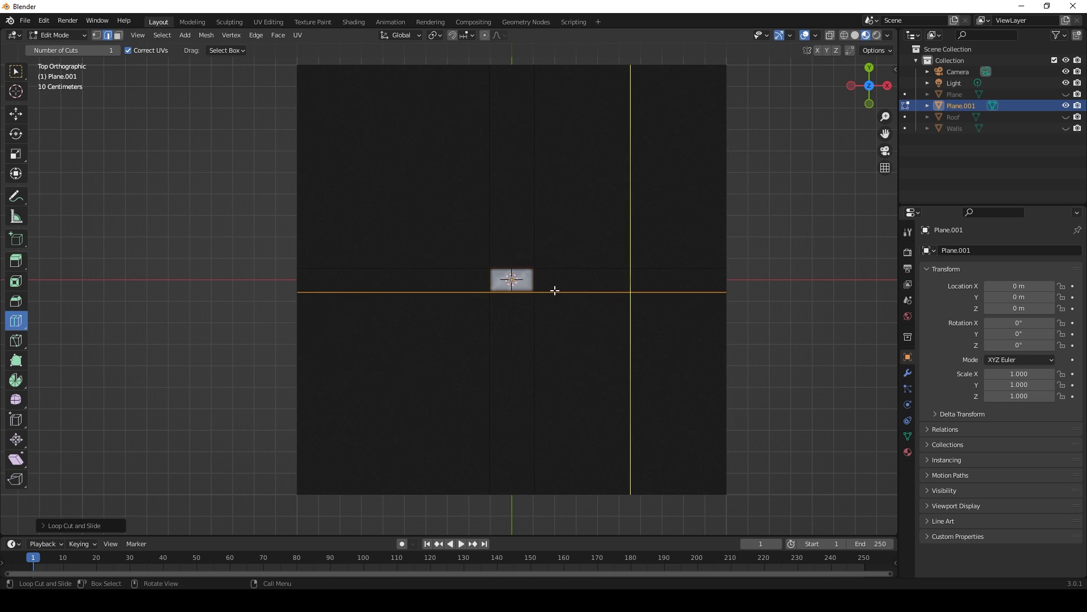
- Select the eight faces surrounding the window and delete them
{"action": "left_click", "coordinate": [117, 35]}
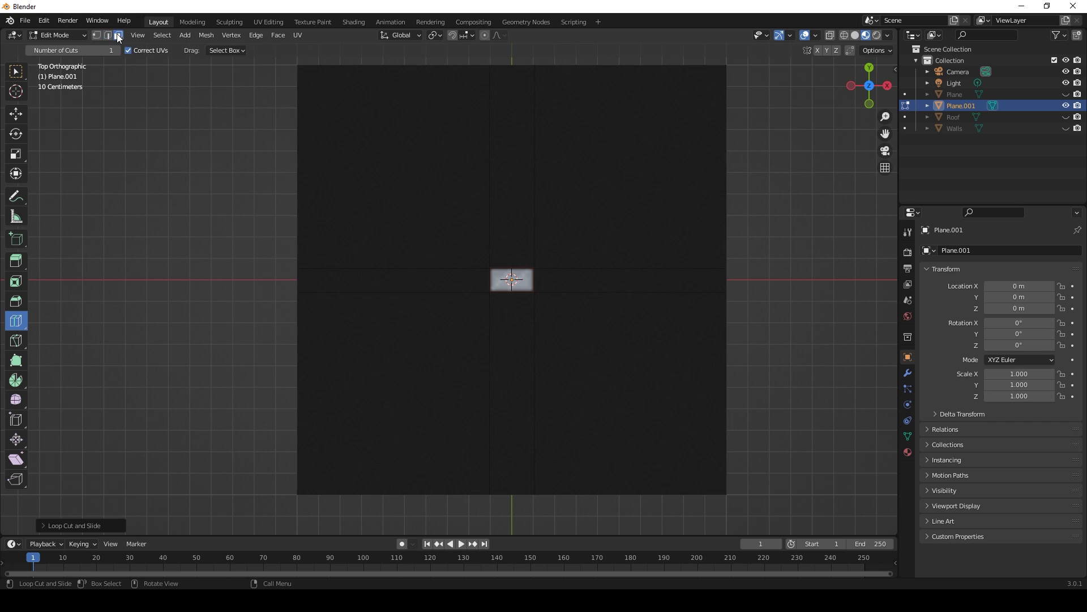
{"action": "left_click", "coordinate": [15, 74]}
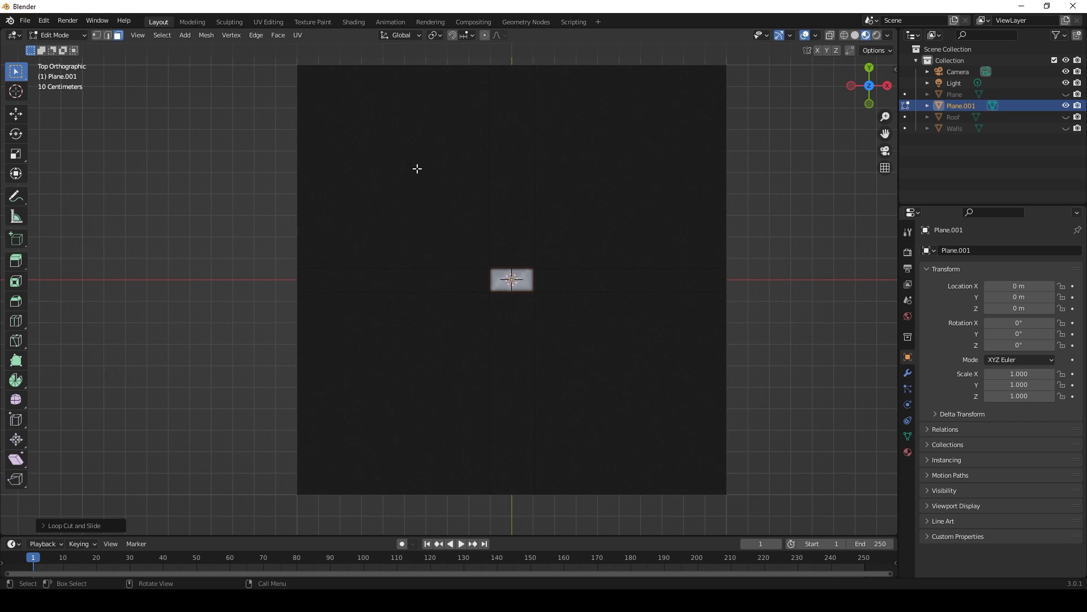
{"action": "left_click", "coordinate": [418, 168]}
{"action": "left_click", "coordinate": [596, 192], "text": "shift"}
{"action": "left_click", "coordinate": [528, 202], "text": "shift"}
{"action": "left_click", "coordinate": [576, 275], "text": "shift"}
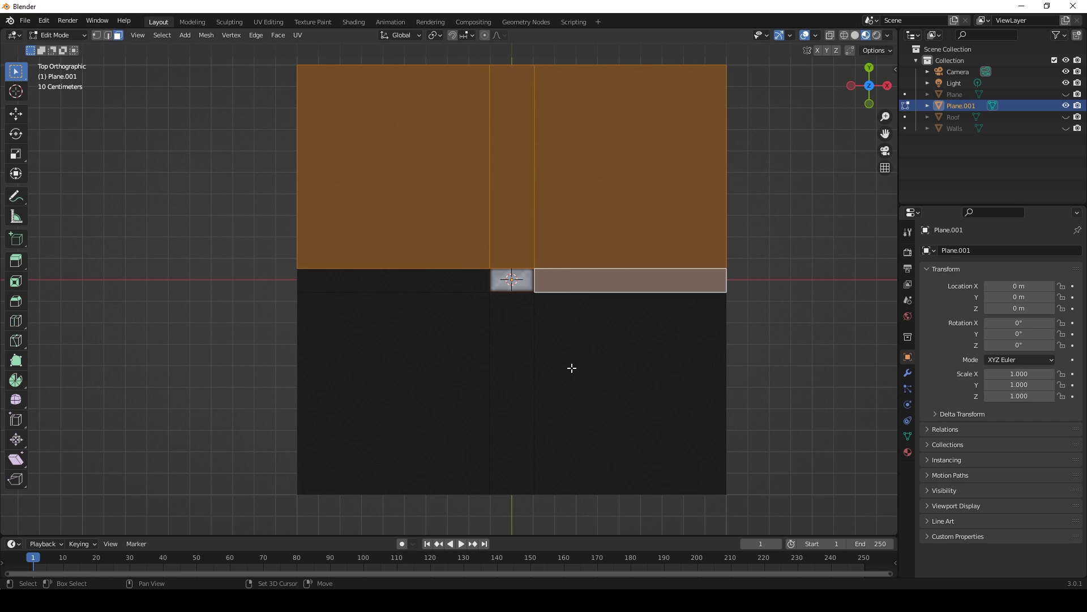
{"action": "left_click", "coordinate": [571, 368], "text": "shift"}
{"action": "left_click", "coordinate": [498, 352], "text": "shift"}
{"action": "left_click", "coordinate": [452, 351], "text": "shift"}
{"action": "left_click", "coordinate": [405, 287], "text": "shift"}
{"action": "key", "text": "x"}
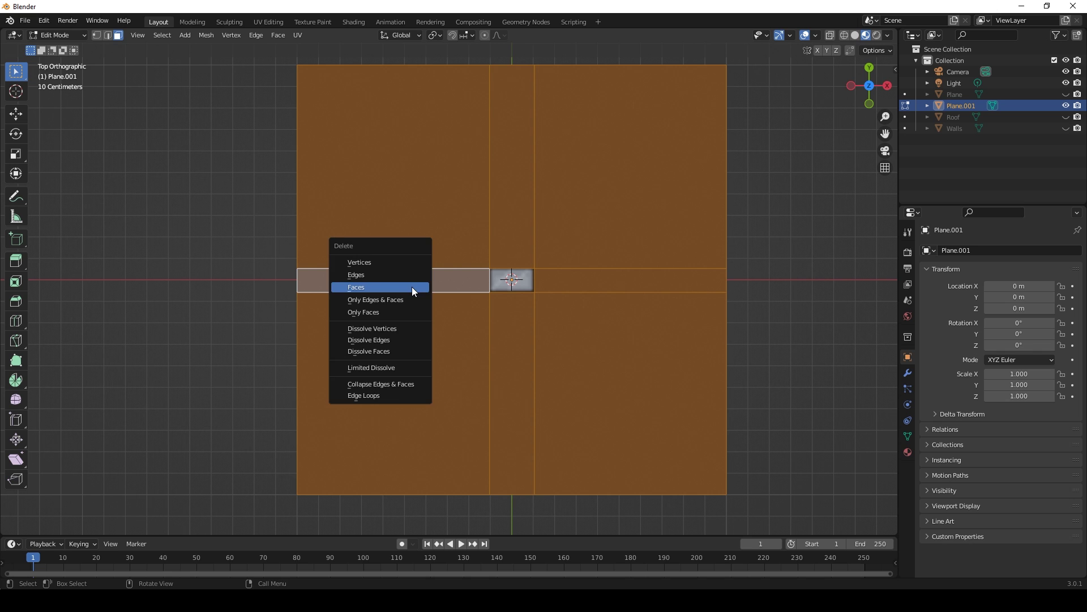
{"action": "left_click", "coordinate": [412, 287]}
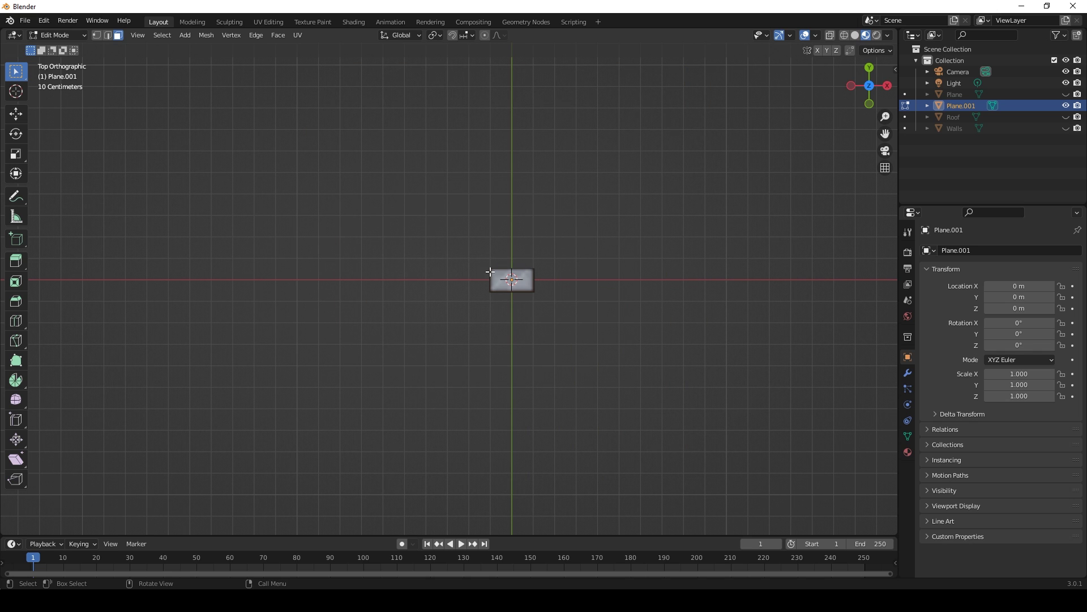
{"action": "middle_click_drag", "start_coordinate": [563, 381], "coordinate": [572, 309]}
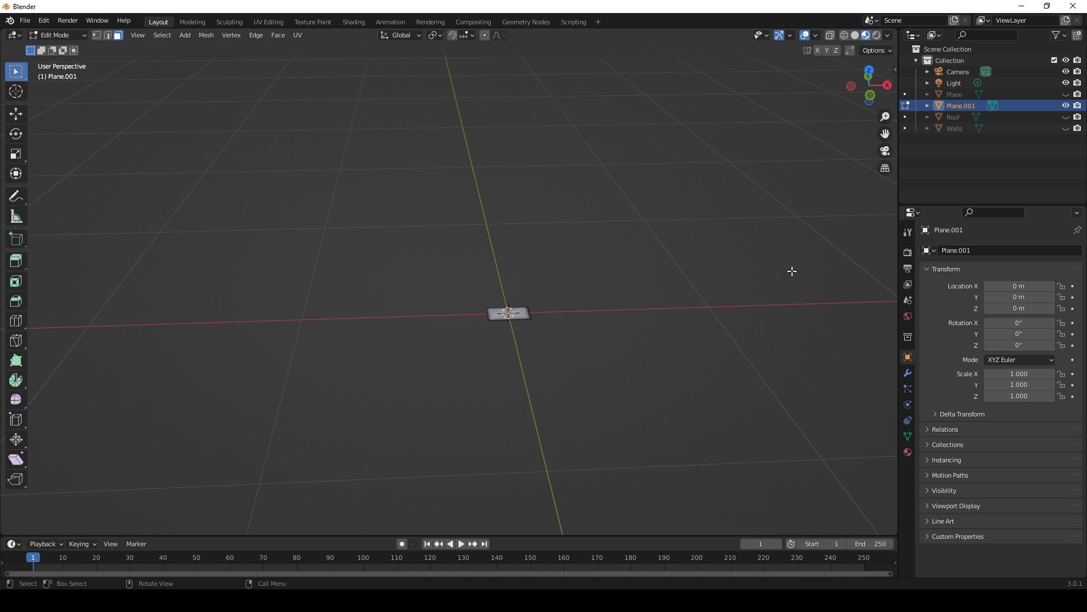
- Rename Plane.001 to 'Window' and unhide Walls and Roof in the Outliner
{"action": "double_click", "coordinate": [956, 103]}
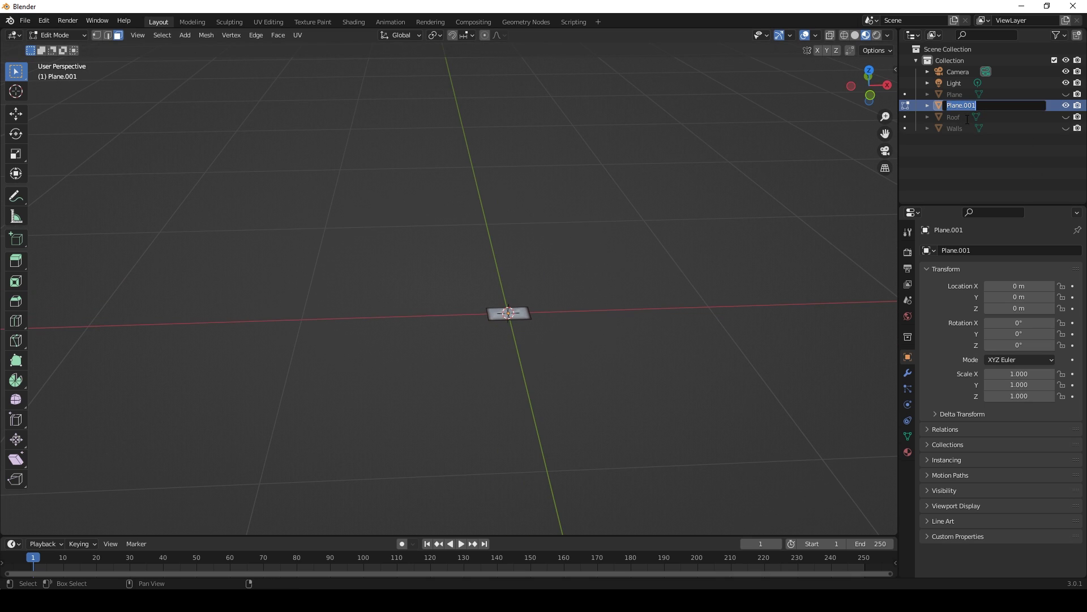
{"action": "type", "text": "Window"}
{"action": "key", "text": "Return"}
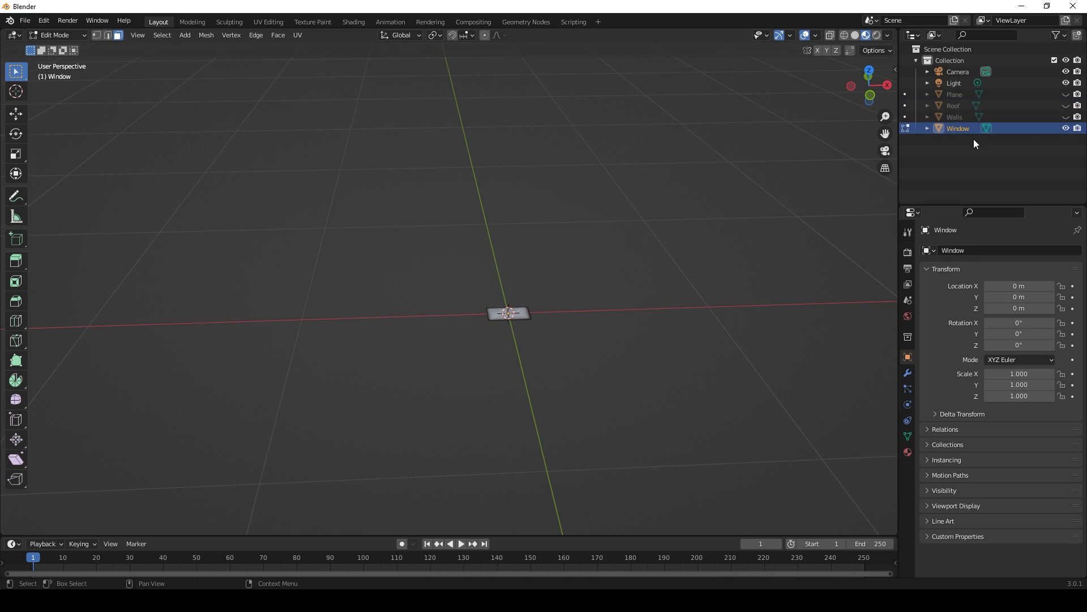
{"action": "left_click", "coordinate": [1067, 117]}
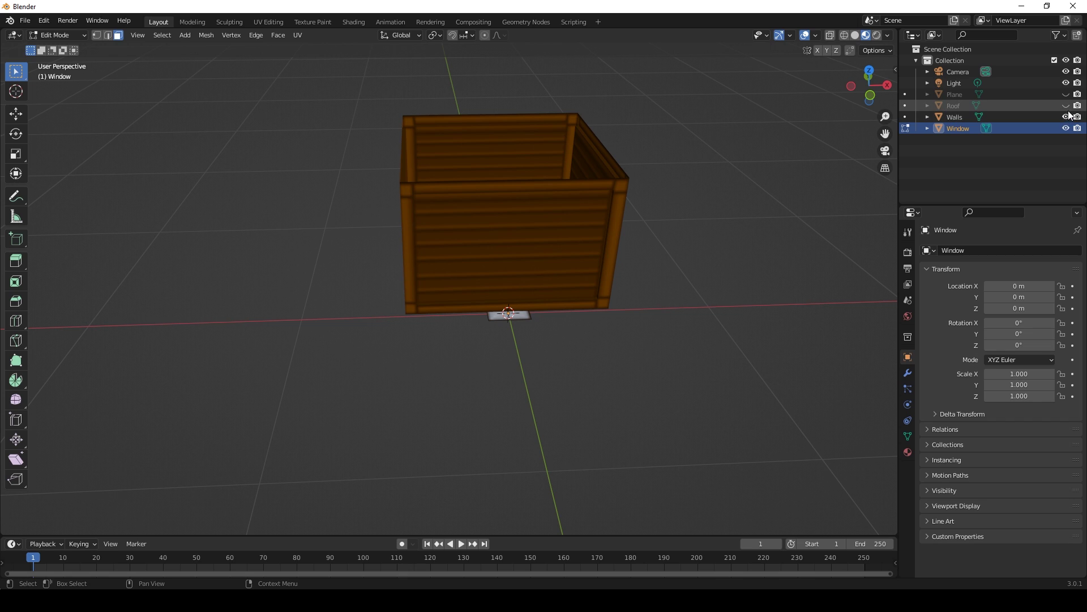
{"action": "left_click", "coordinate": [1065, 116]}
{"action": "left_click_drag", "start_coordinate": [1068, 117], "coordinate": [1066, 105]}
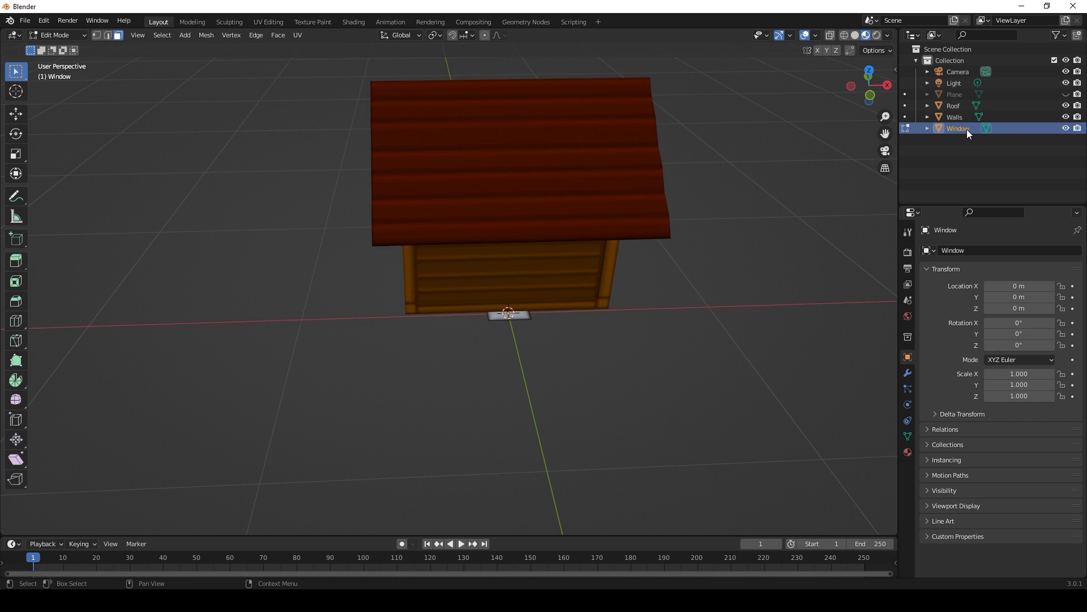
{"action": "left_click", "coordinate": [14, 114]}
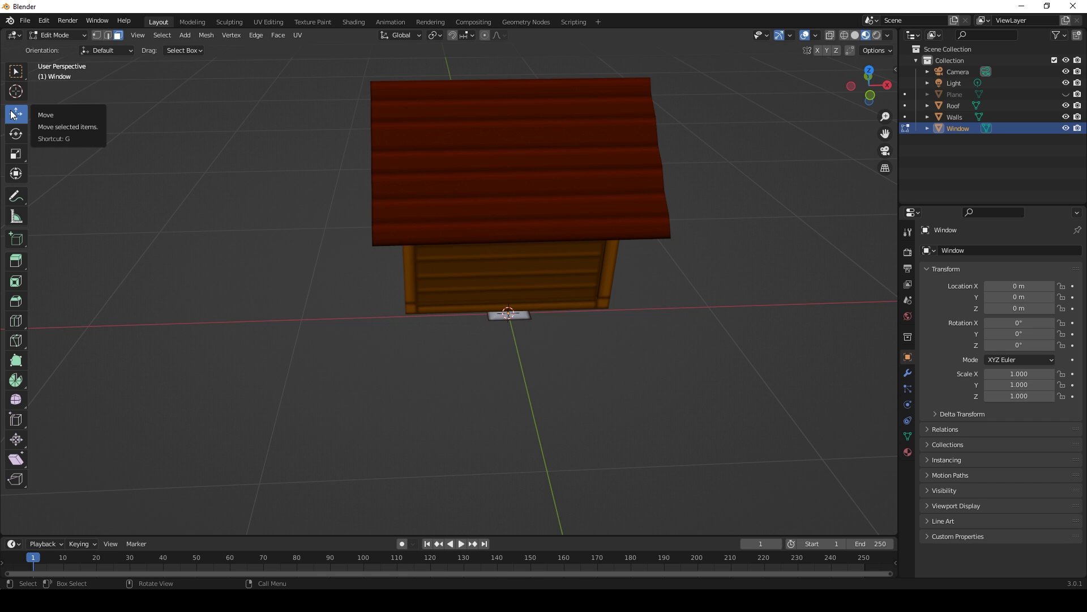
- In Object Mode, set the Window's X rotation to 90° so it stands upright
{"action": "key", "text": "Tab"}
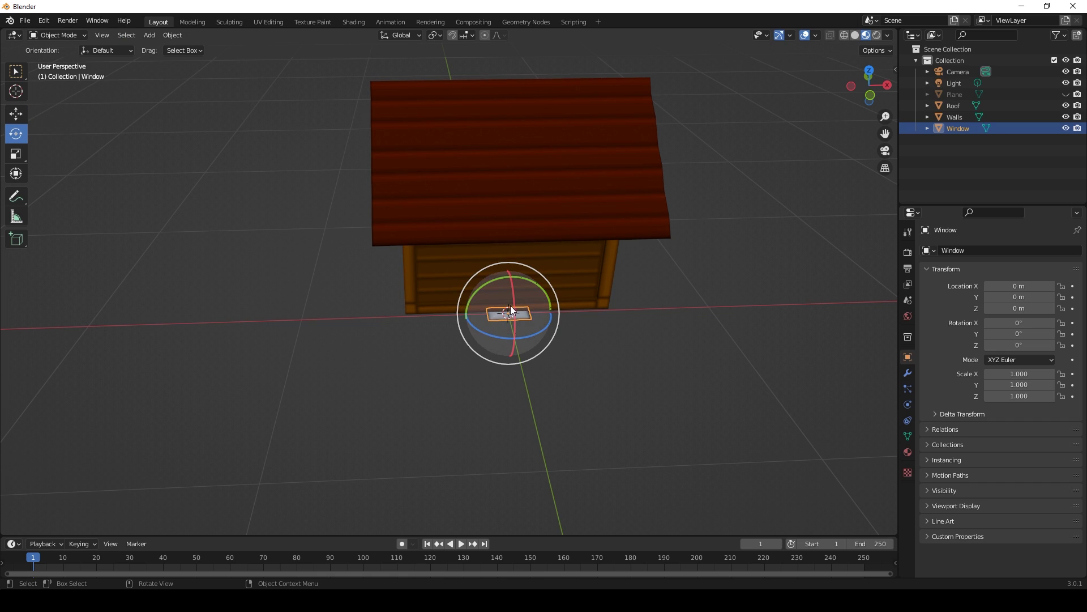
{"action": "left_click", "coordinate": [1014, 323]}
{"action": "type", "text": "90"}
{"action": "key", "text": "Return"}
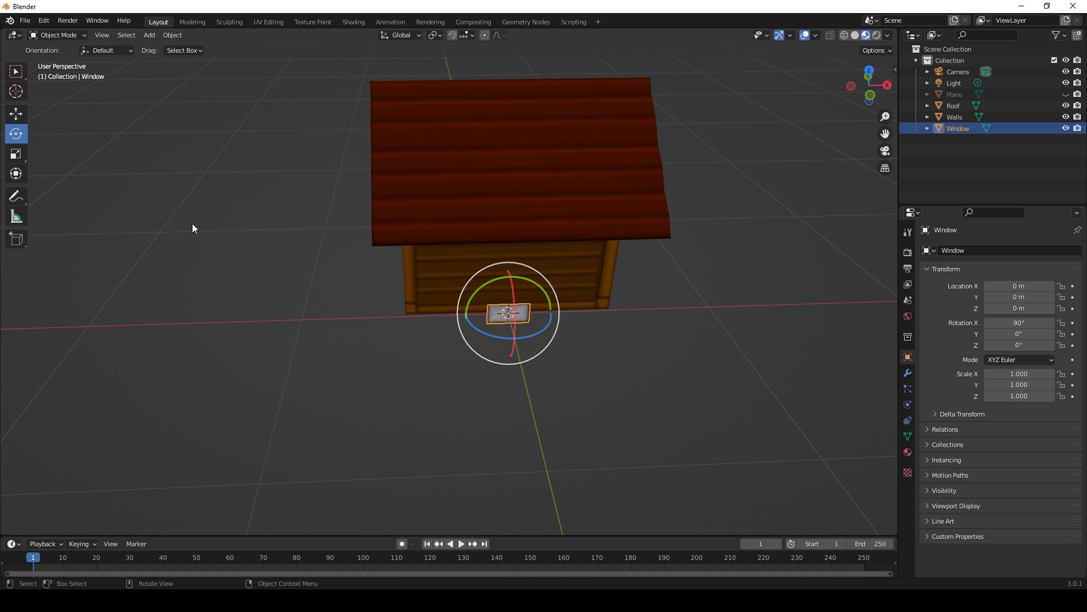
- Raise the upright window up the front wall toward Z 0.292 m
{"action": "middle_click_drag", "start_coordinate": [600, 325], "coordinate": [498, 301]}
{"action": "key", "text": "w"}
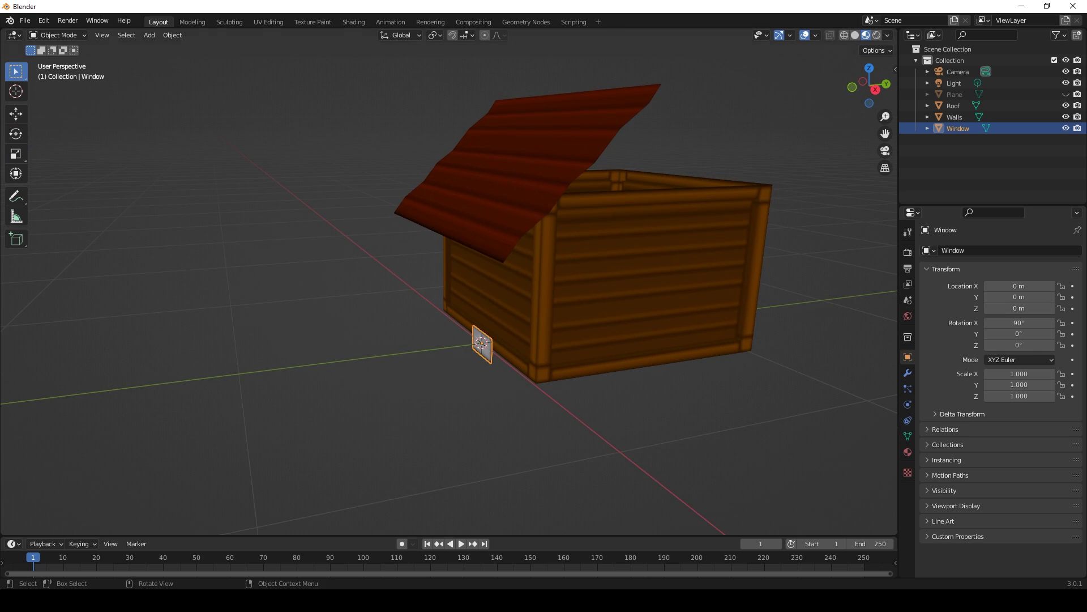
{"action": "left_click", "coordinate": [16, 113]}
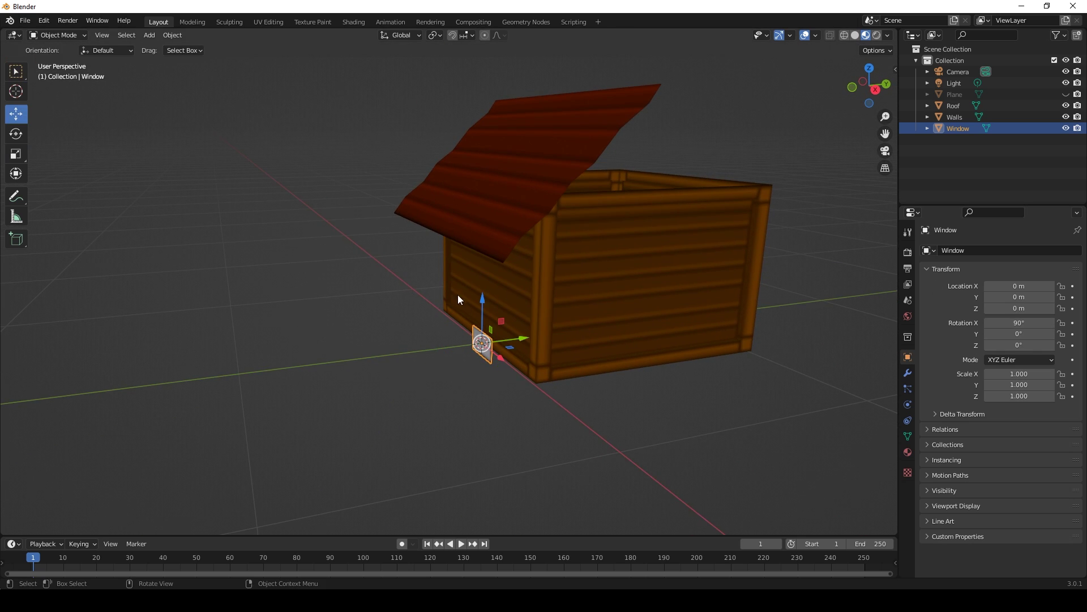
{"action": "left_click_drag", "start_coordinate": [480, 298], "coordinate": [489, 230]}
{"action": "middle_click_drag", "start_coordinate": [493, 301], "coordinate": [633, 315]}
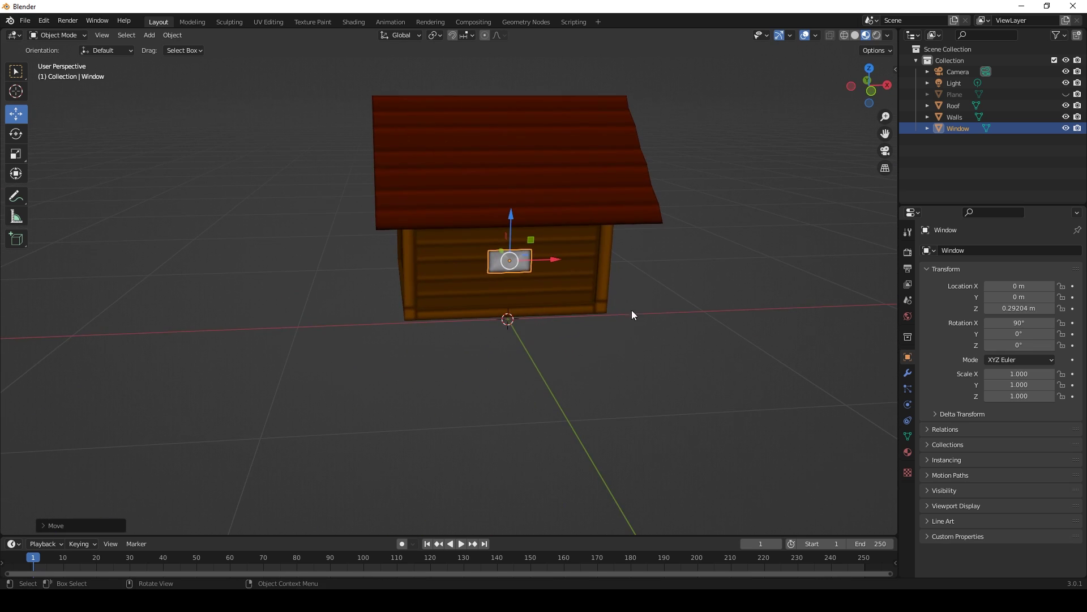
- Slide the window left along the front wall to X −0.323 m
{"action": "left_click", "coordinate": [632, 315]}
{"action": "left_click", "coordinate": [528, 259]}
{"action": "left_click_drag", "start_coordinate": [556, 260], "coordinate": [485, 267]}
{"action": "left_click", "coordinate": [579, 406]}
{"action": "middle_click_drag", "start_coordinate": [579, 405], "coordinate": [426, 207]}
{"action": "scroll", "coordinate": [577, 361], "scroll_direction": "down", "scroll_amount": 3}
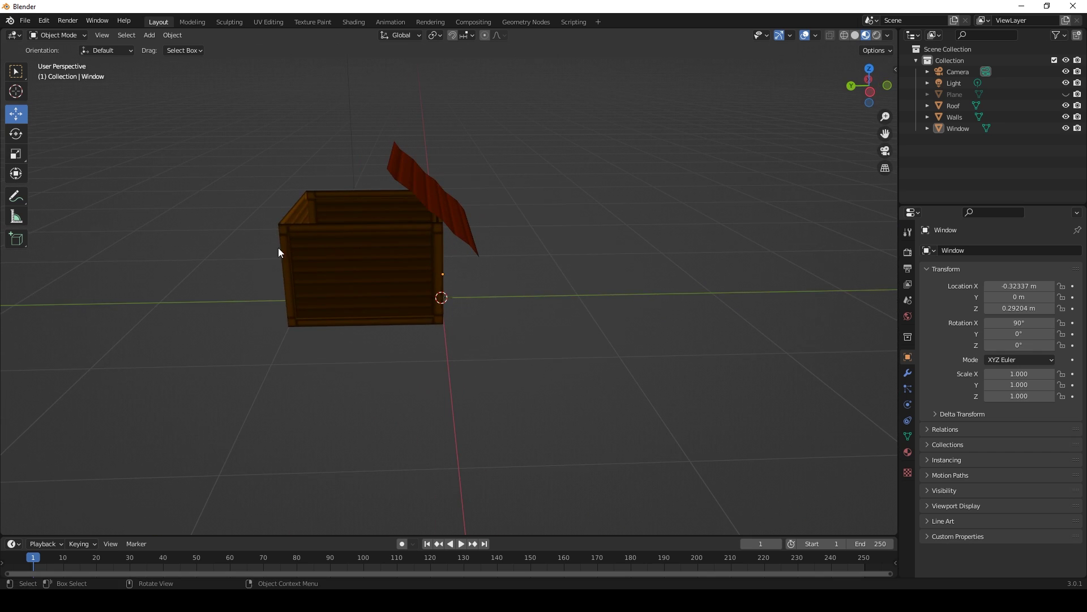
{"action": "middle_click_drag", "start_coordinate": [570, 283], "coordinate": [398, 238]}
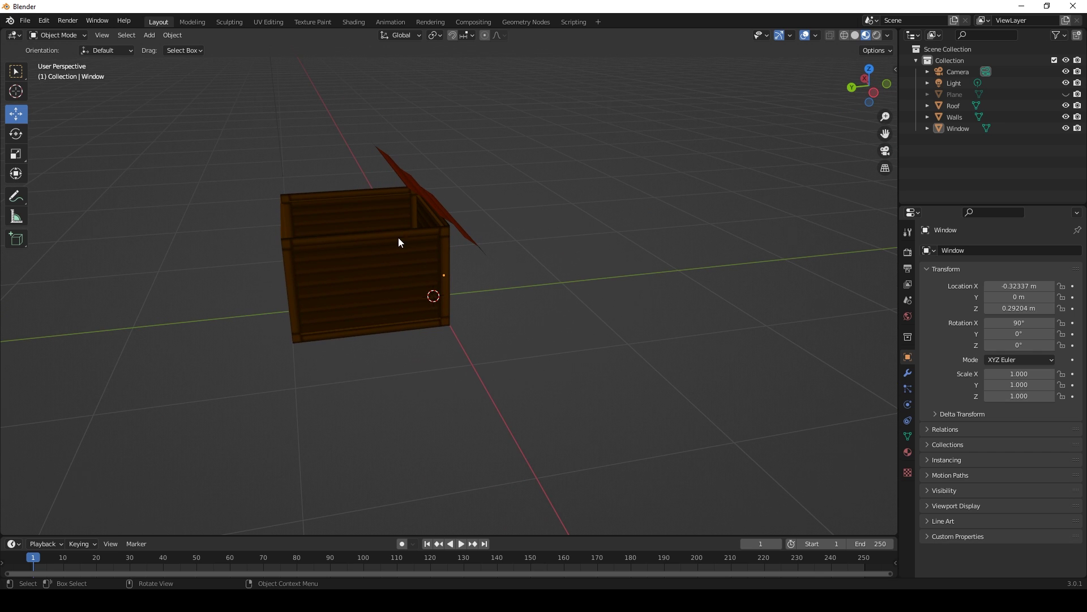
{"action": "middle_click_drag", "start_coordinate": [346, 204], "coordinate": [462, 226]}
{"action": "middle_click_drag", "start_coordinate": [424, 214], "coordinate": [478, 250]}
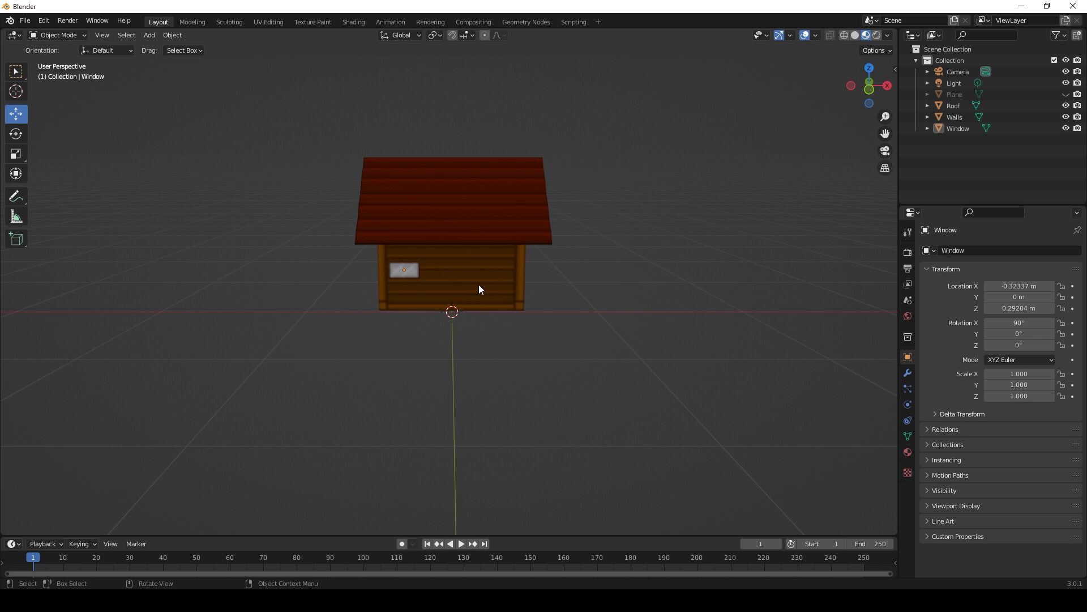
- Select Walls and swap its image texture to Wall_2.png, then to Wall_3.png
{"action": "left_click", "coordinate": [464, 283]}
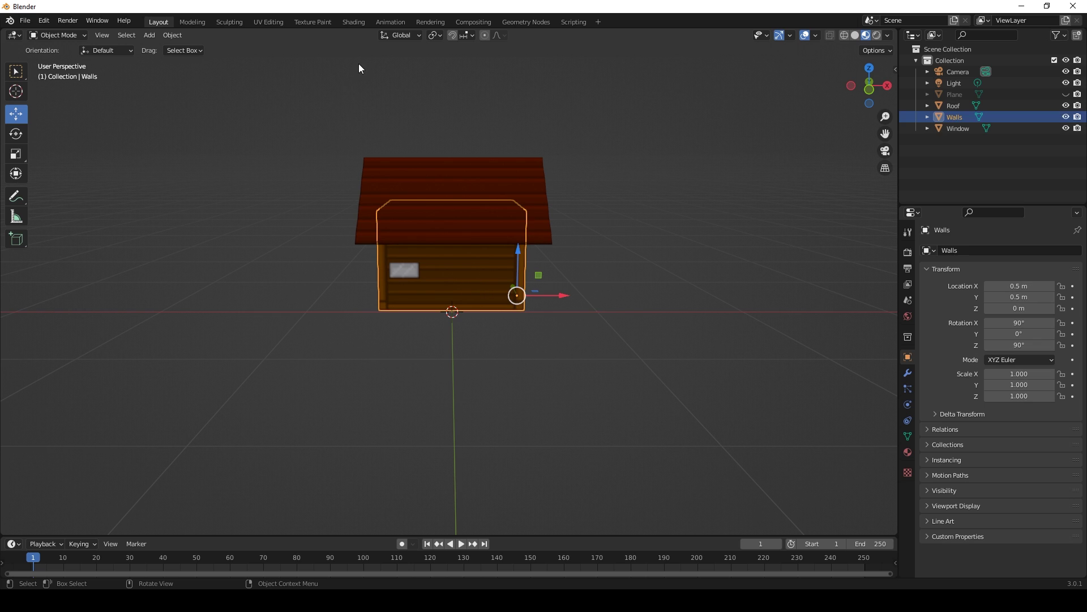
{"action": "left_click", "coordinate": [348, 23]}
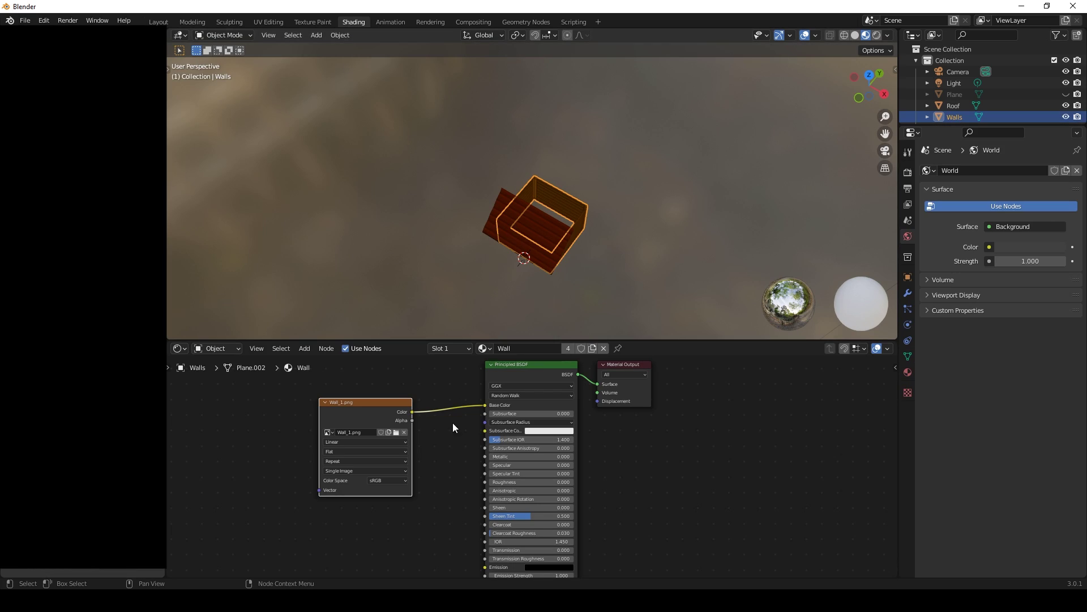
{"action": "middle_click_drag", "start_coordinate": [548, 236], "coordinate": [536, 207]}
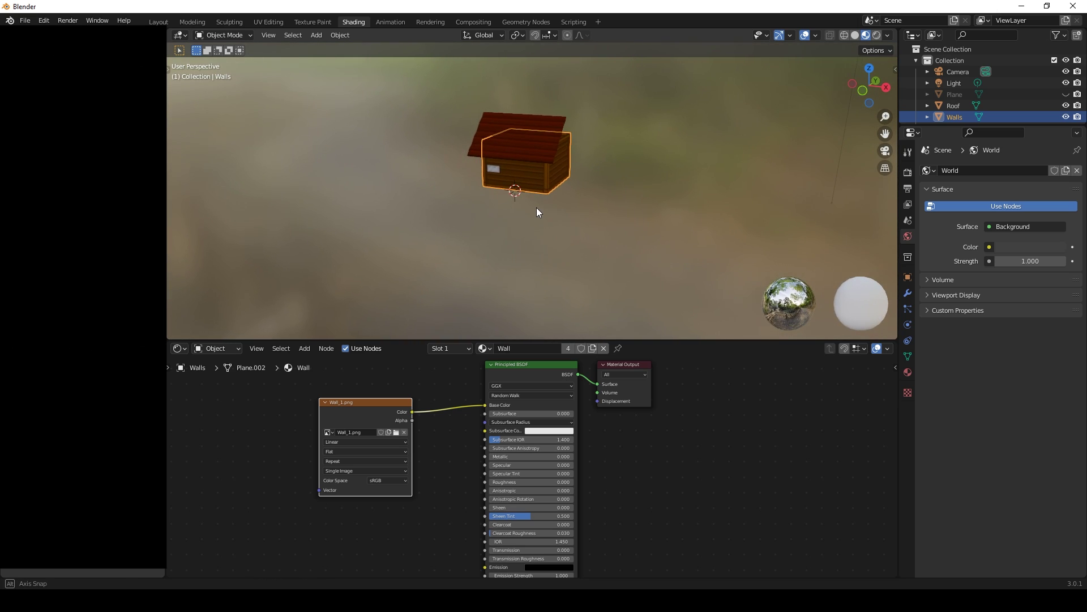
{"action": "left_click", "coordinate": [397, 432]}
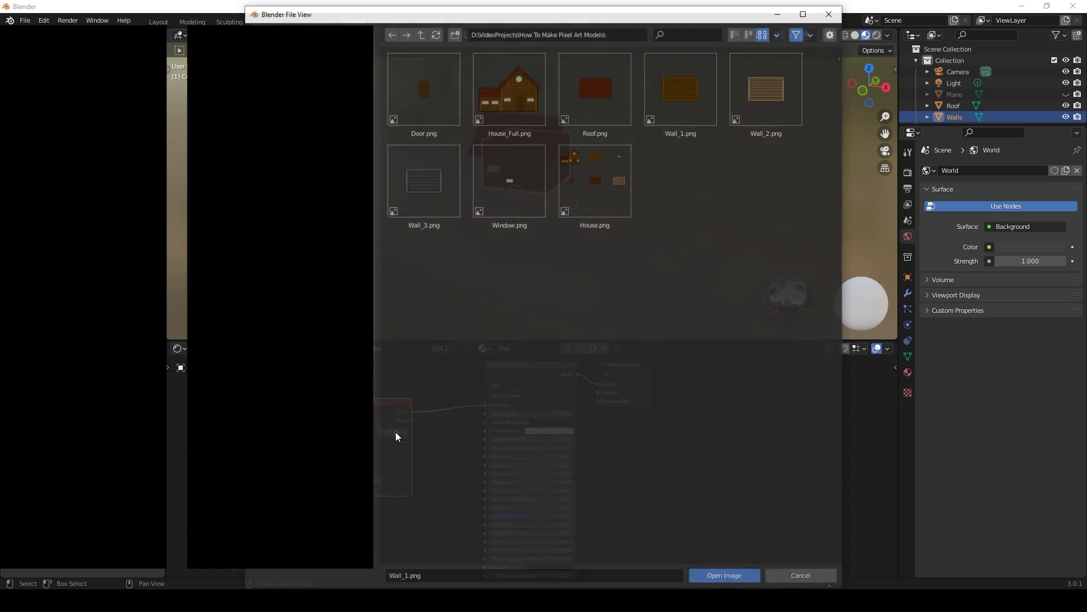
{"action": "double_click", "coordinate": [763, 100]}
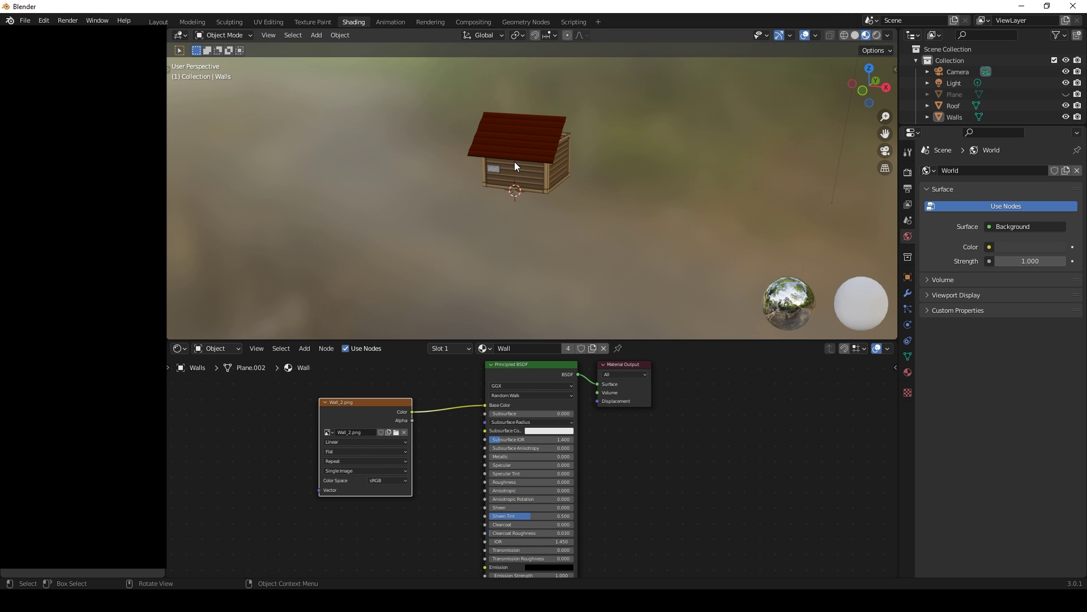
{"action": "mouse_move", "coordinate": [514, 162]}
{"action": "middle_mouse_down"}
{"action": "mouse_move", "coordinate": [444, 160]}
{"action": "mouse_move", "coordinate": [482, 148]}
{"action": "mouse_move", "coordinate": [641, 156]}
{"action": "mouse_move", "coordinate": [521, 159]}
{"action": "middle_mouse_up"}
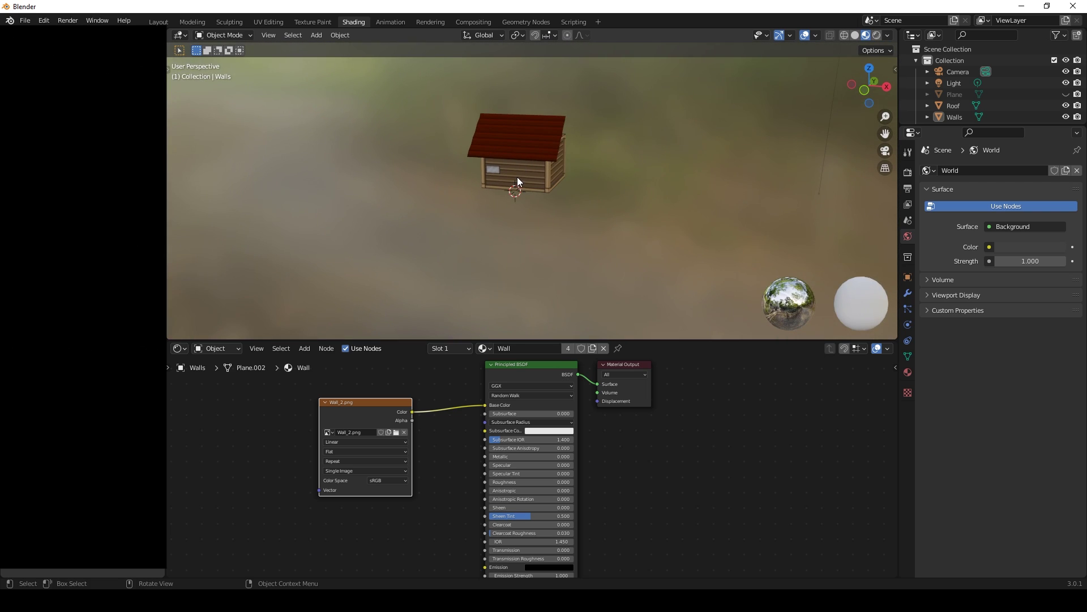
{"action": "left_click", "coordinate": [397, 432]}
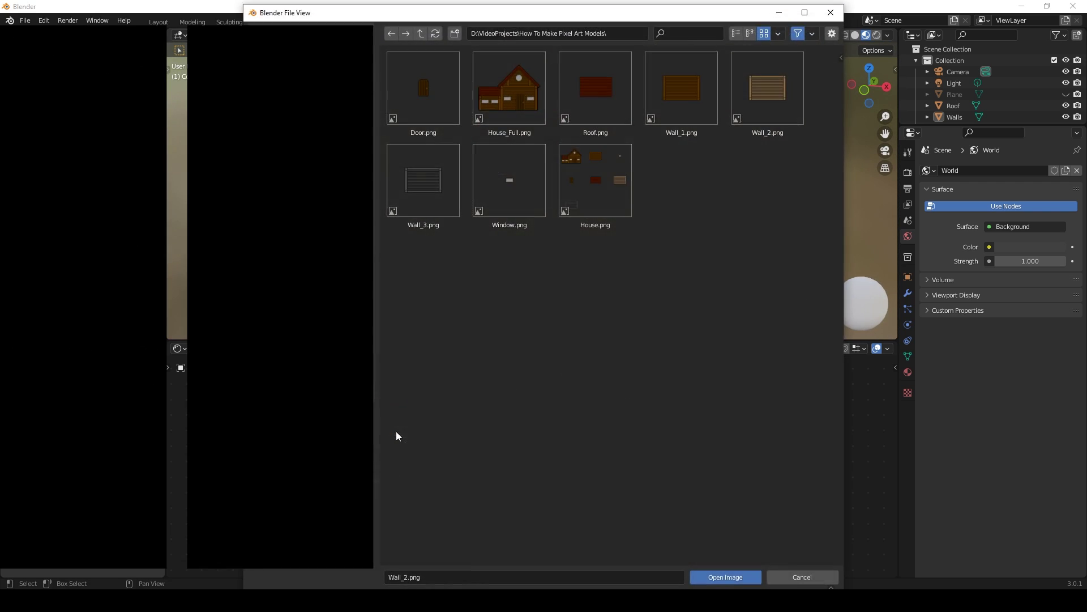
{"action": "double_click", "coordinate": [437, 191]}
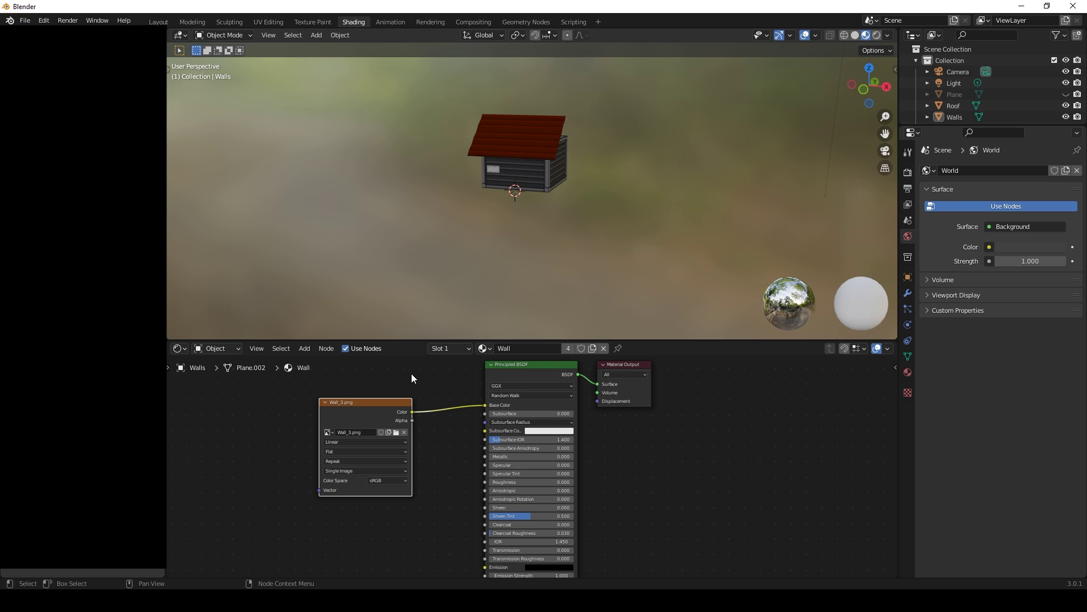
- Insert an Overlay MixRGB node between the wall image and Base Color
{"action": "key", "text": "shift+a"}
{"action": "type", "text": "overlay"}
{"action": "key", "text": "Return"}
{"action": "left_click", "coordinate": [471, 399]}
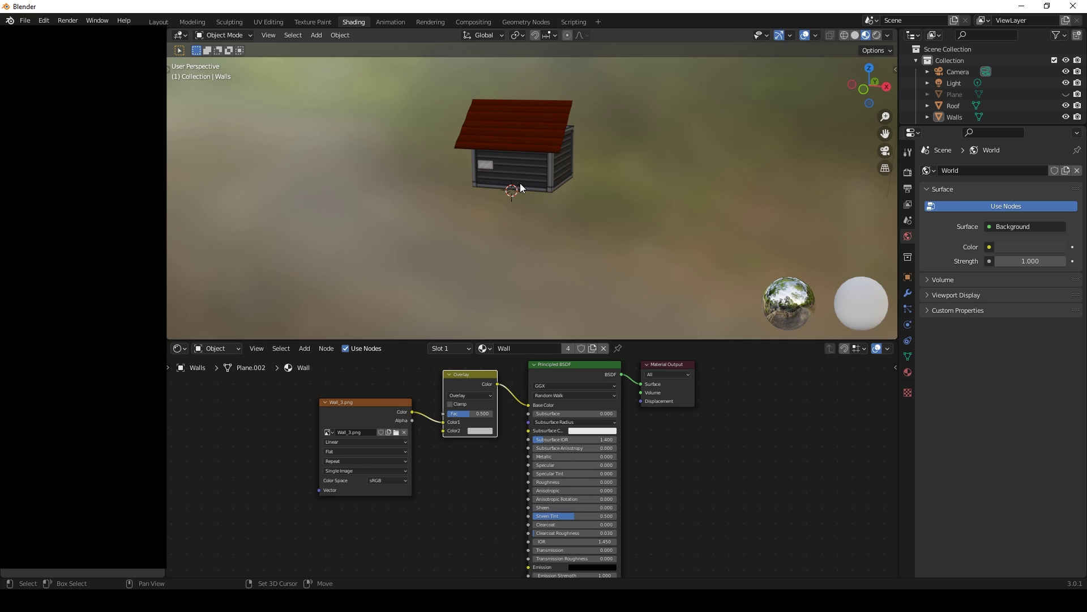
{"action": "middle_click_drag", "start_coordinate": [521, 188], "coordinate": [516, 266], "text": "shift"}
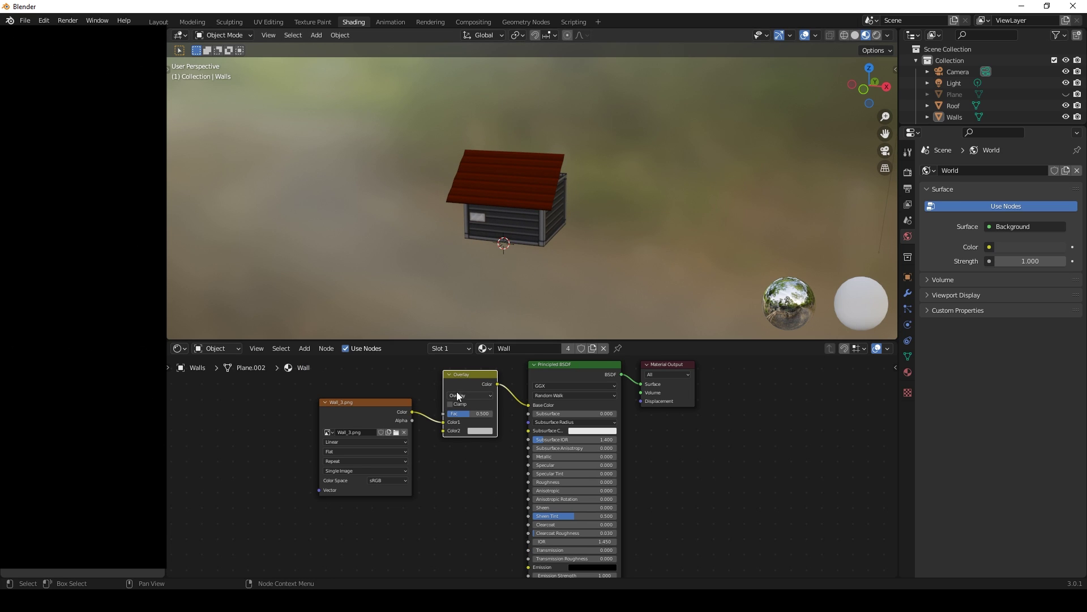
{"action": "scroll", "coordinate": [560, 243], "scroll_direction": "up", "scroll_amount": 3}
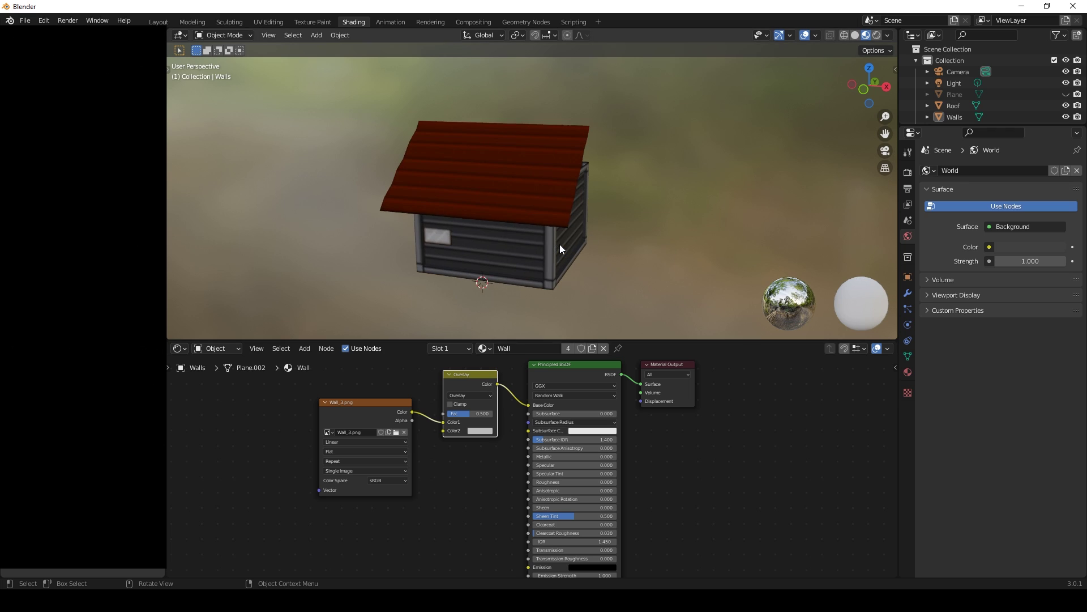
{"action": "middle_click_drag", "start_coordinate": [542, 239], "coordinate": [581, 191]}
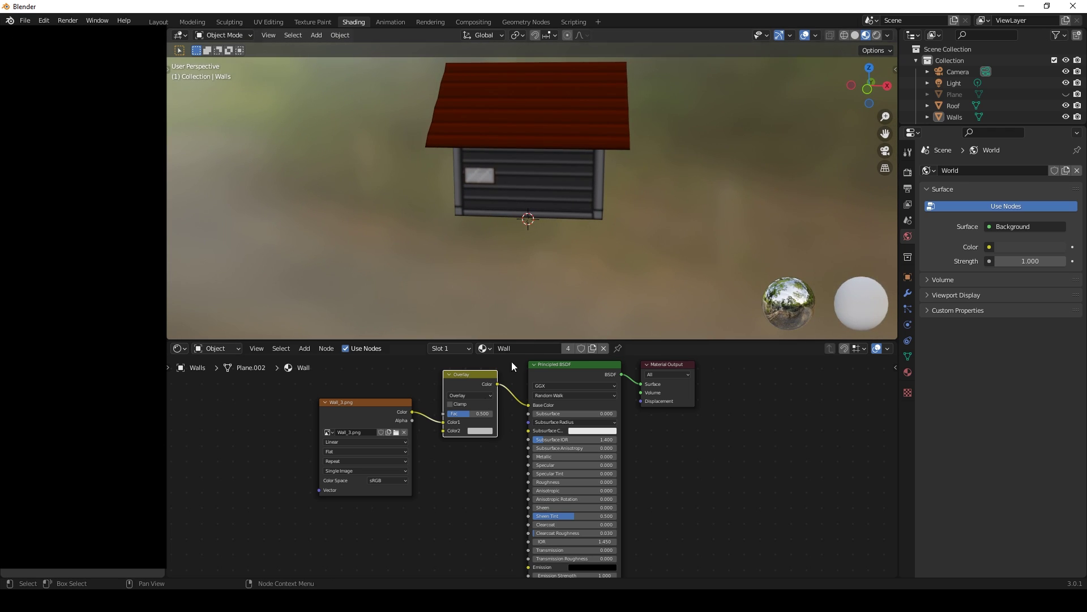
- Set the overlay colour, trying red and magenta before settling on green
{"action": "left_click", "coordinate": [477, 430]}
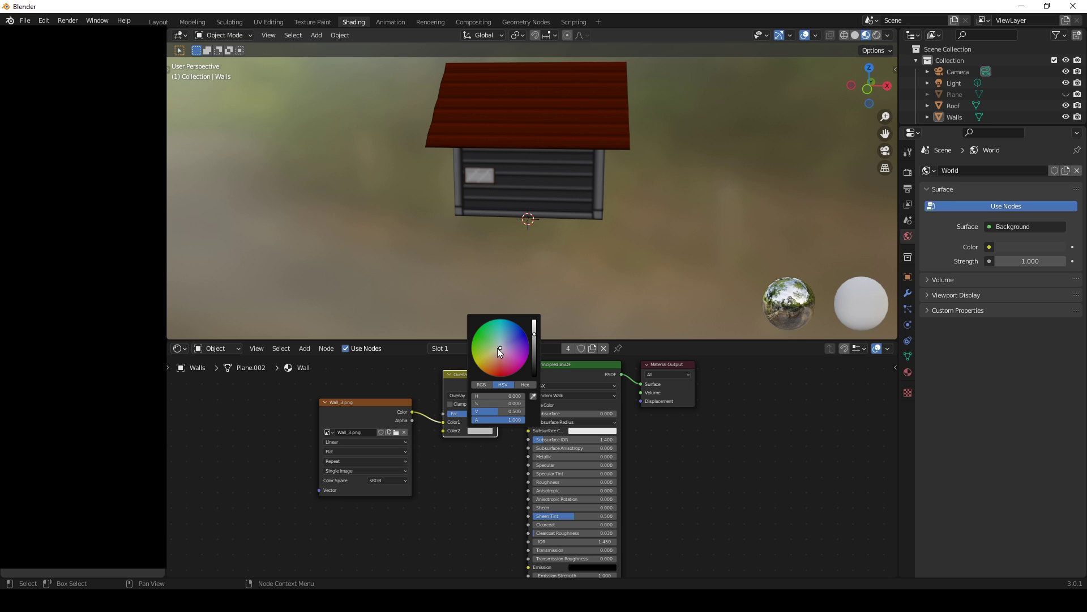
{"action": "mouse_move", "coordinate": [500, 349]}
{"action": "left_mouse_down"}
{"action": "mouse_move", "coordinate": [509, 411]}
{"action": "mouse_move", "coordinate": [527, 410]}
{"action": "left_mouse_up"}
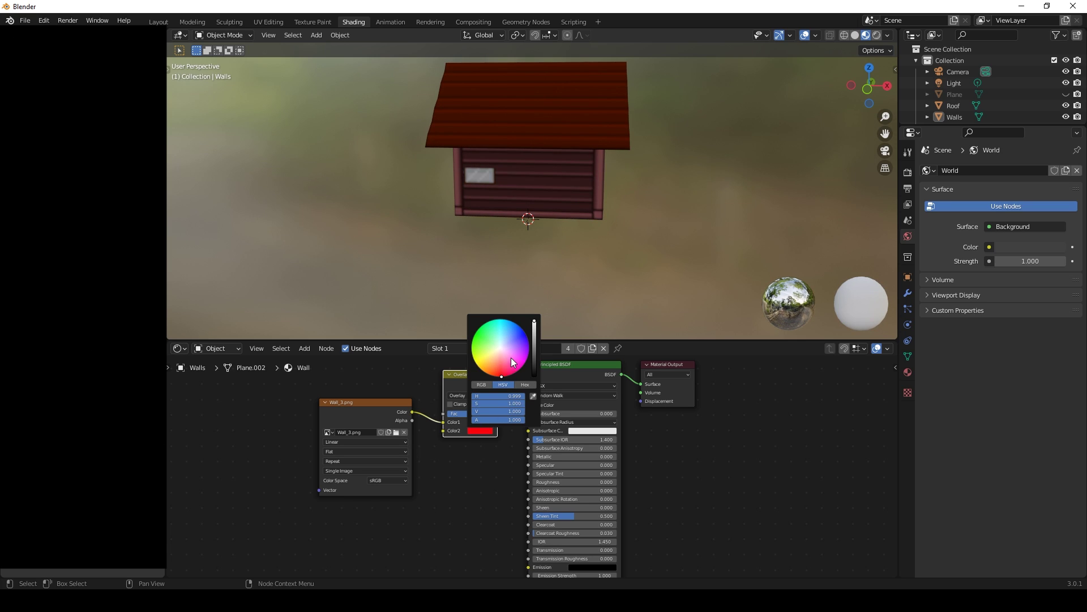
{"action": "mouse_move", "coordinate": [511, 358]}
{"action": "left_mouse_down"}
{"action": "mouse_move", "coordinate": [476, 365]}
{"action": "mouse_move", "coordinate": [480, 328]}
{"action": "mouse_move", "coordinate": [530, 342]}
{"action": "mouse_move", "coordinate": [521, 371]}
{"action": "mouse_move", "coordinate": [493, 366]}
{"action": "left_mouse_up"}
{"action": "left_click_drag", "start_coordinate": [509, 412], "coordinate": [513, 416]}
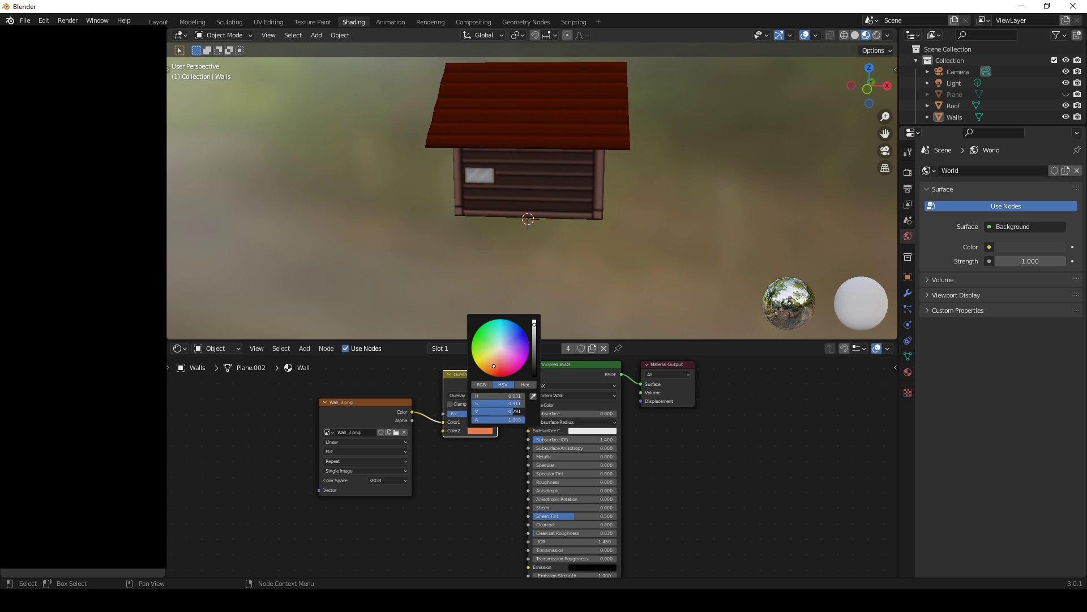
{"action": "mouse_move", "coordinate": [501, 352]}
{"action": "left_mouse_down"}
{"action": "mouse_move", "coordinate": [488, 321]}
{"action": "mouse_move", "coordinate": [482, 340]}
{"action": "mouse_move", "coordinate": [476, 331]}
{"action": "left_mouse_up"}
{"action": "middle_click_drag", "start_coordinate": [615, 218], "coordinate": [527, 213]}
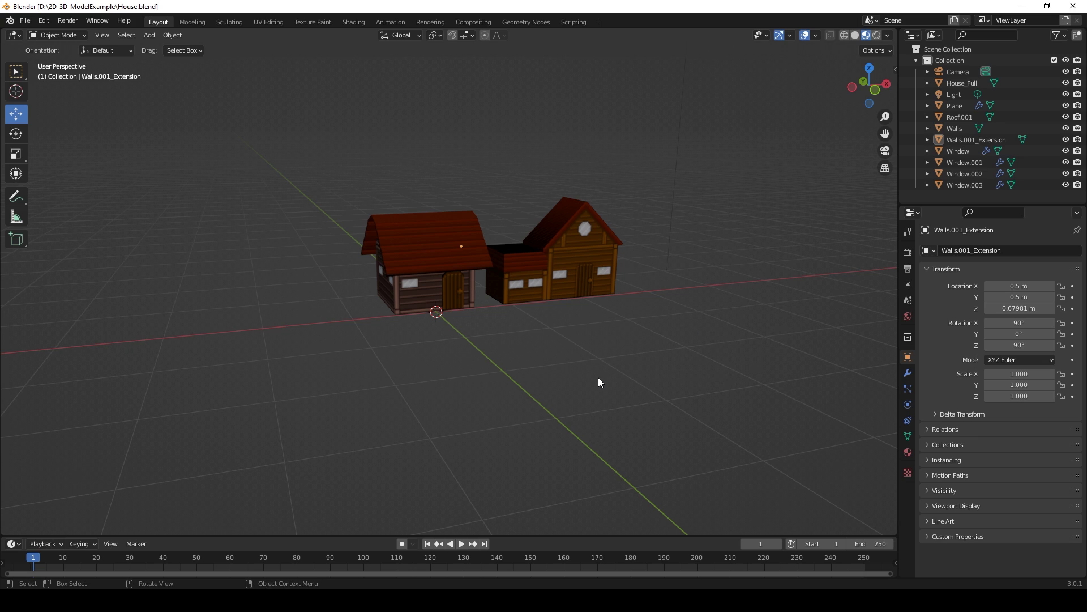
- Pan and orbit the viewport to a front view of the small wooden house beside the larger finished house
{"action": "middle_click_drag", "start_coordinate": [567, 386], "coordinate": [698, 345], "text": "shift"}
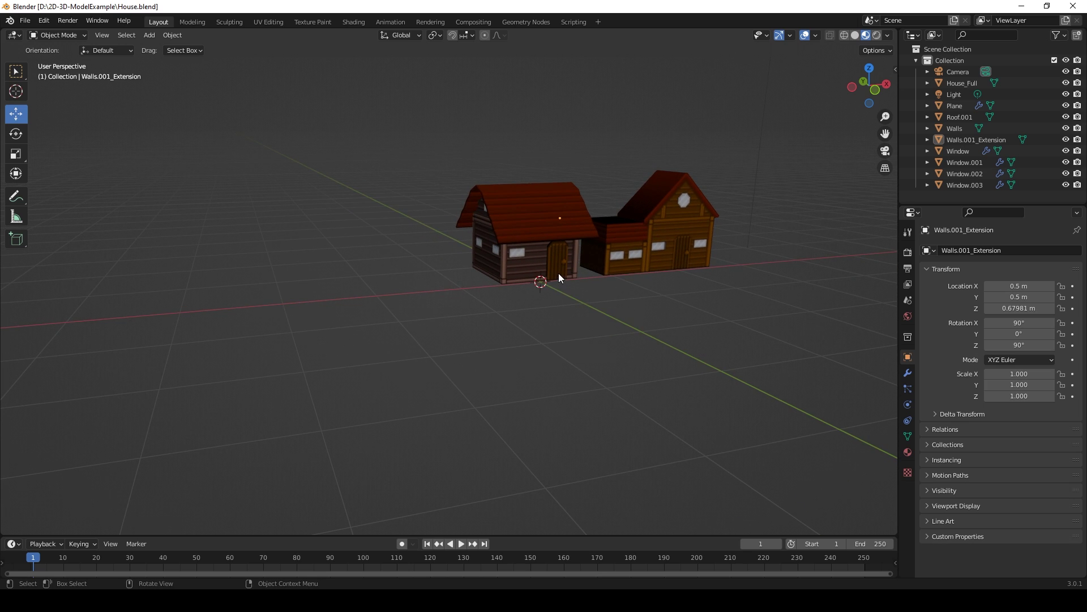
{"action": "middle_click_drag", "start_coordinate": [495, 196], "coordinate": [541, 198]}
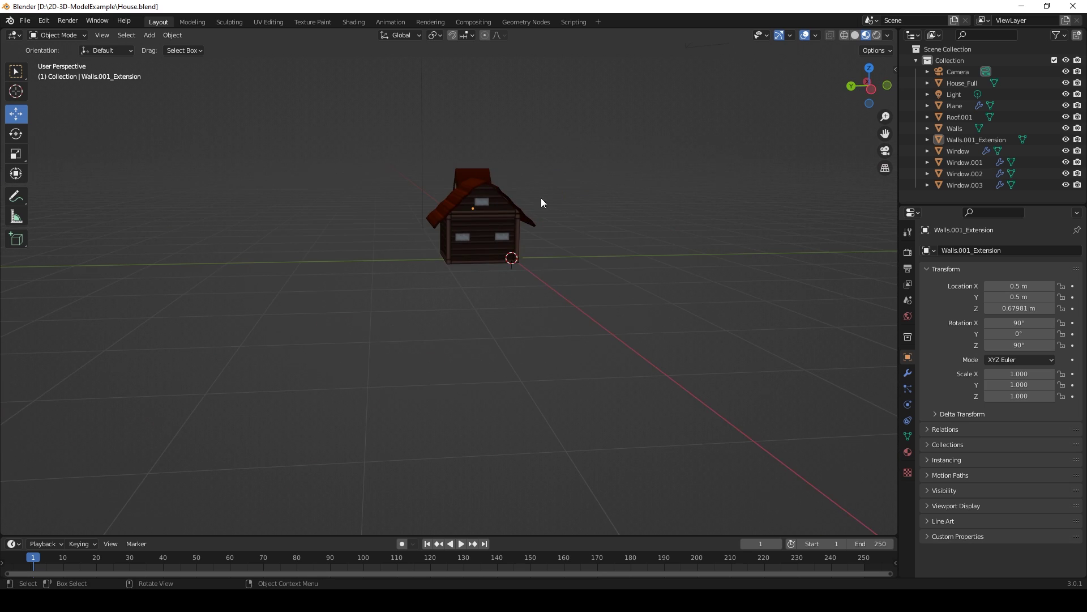
{"action": "middle_click_drag", "start_coordinate": [550, 236], "coordinate": [451, 268]}
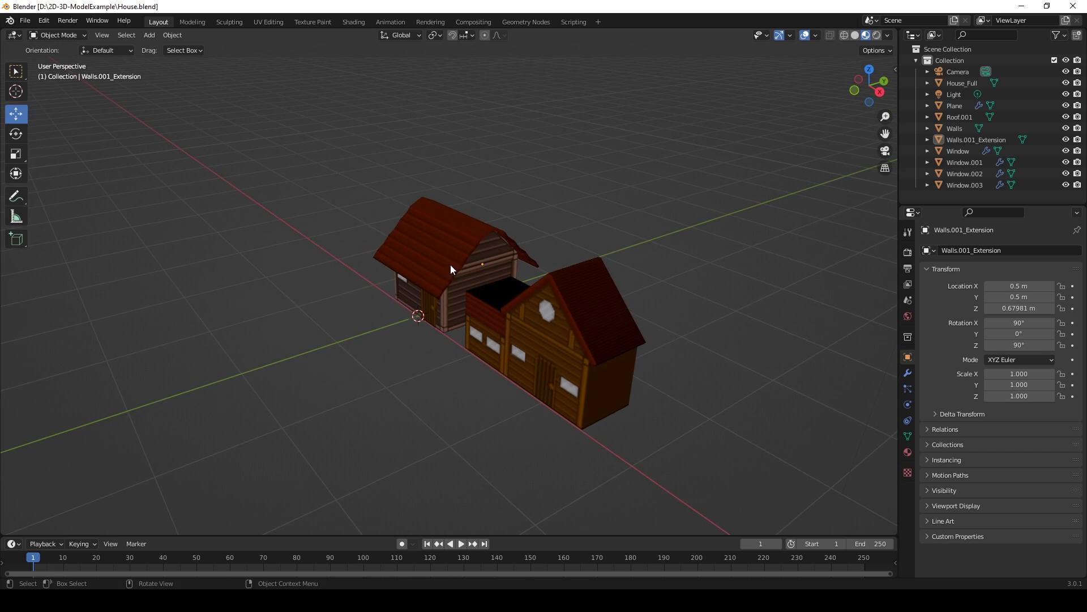
{"action": "middle_click_drag", "start_coordinate": [441, 355], "coordinate": [495, 304]}
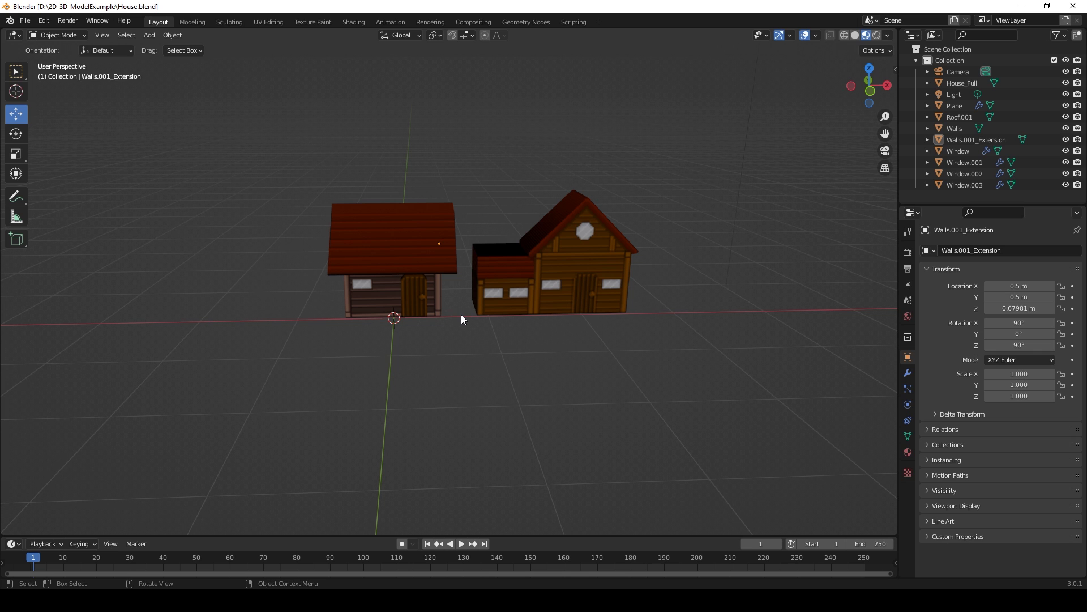
{"action": "middle_click_drag", "start_coordinate": [461, 315], "coordinate": [470, 367]}
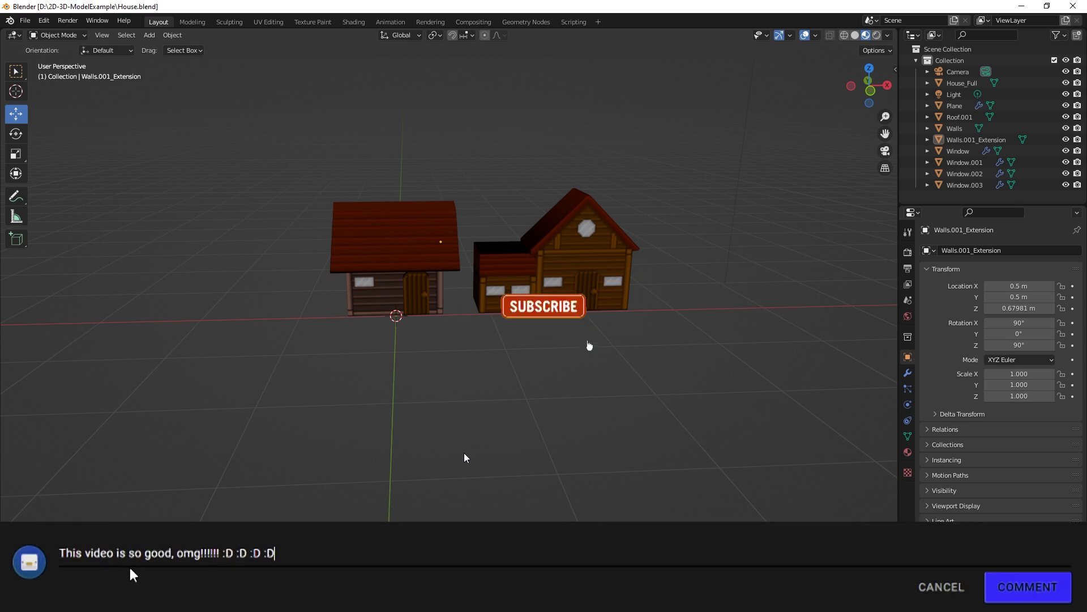